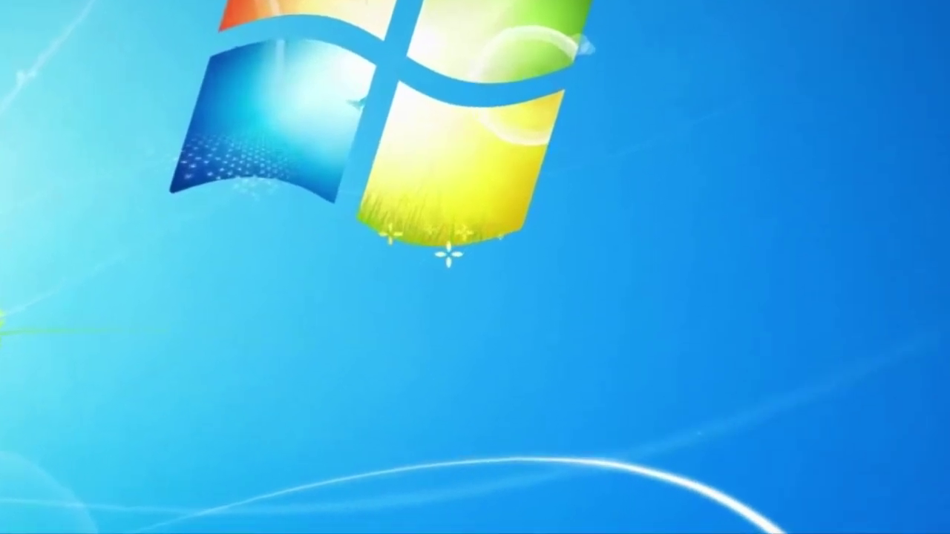
Launch Notepad with administrator rights
{"action": "right_click", "coordinate": [538, 532]}
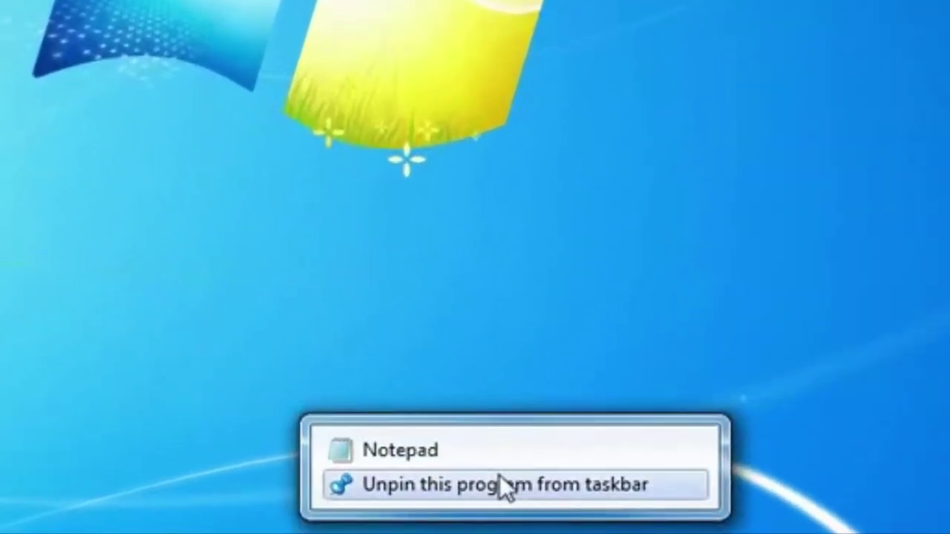
{"action": "right_click", "coordinate": [474, 447]}
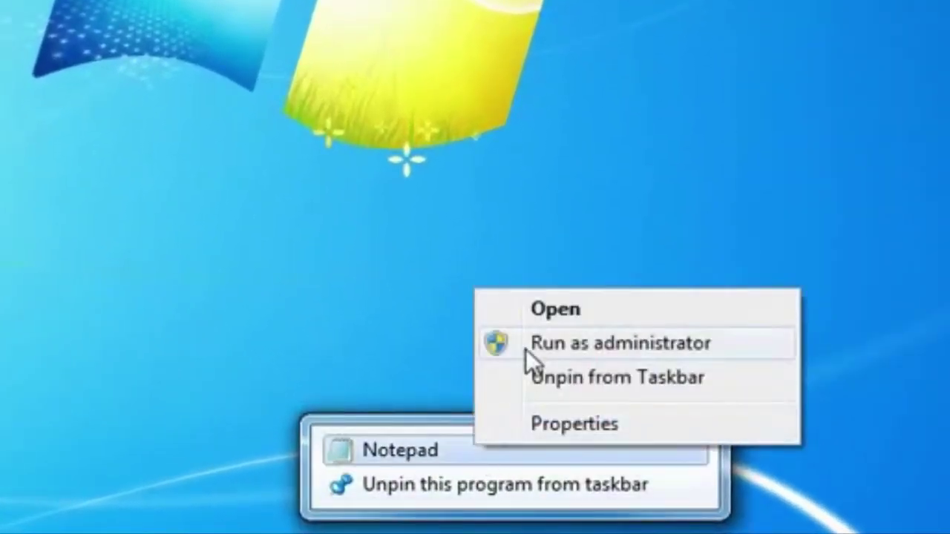
{"action": "left_click", "coordinate": [525, 349]}
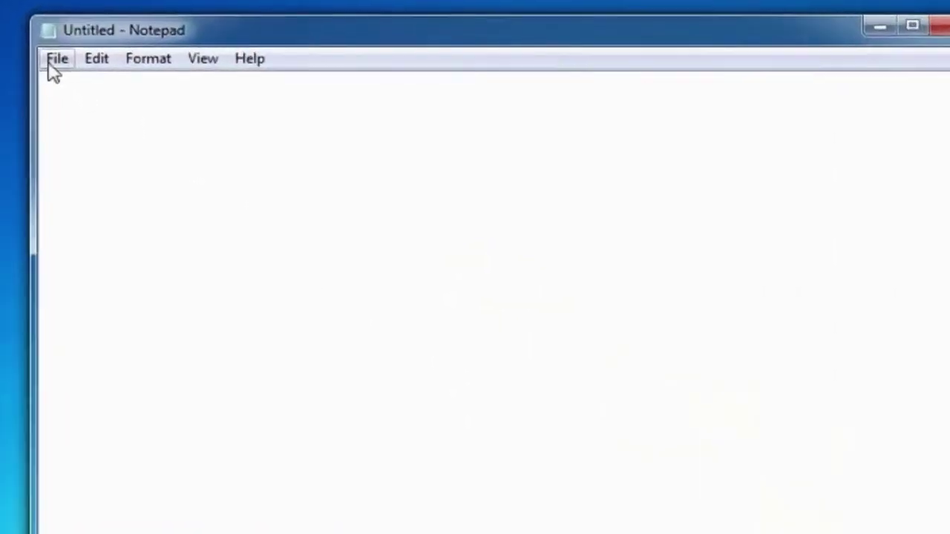
Open the DefaultGame.ini configuration file with the file filter set to All Files
{"action": "left_click", "coordinate": [51, 62]}
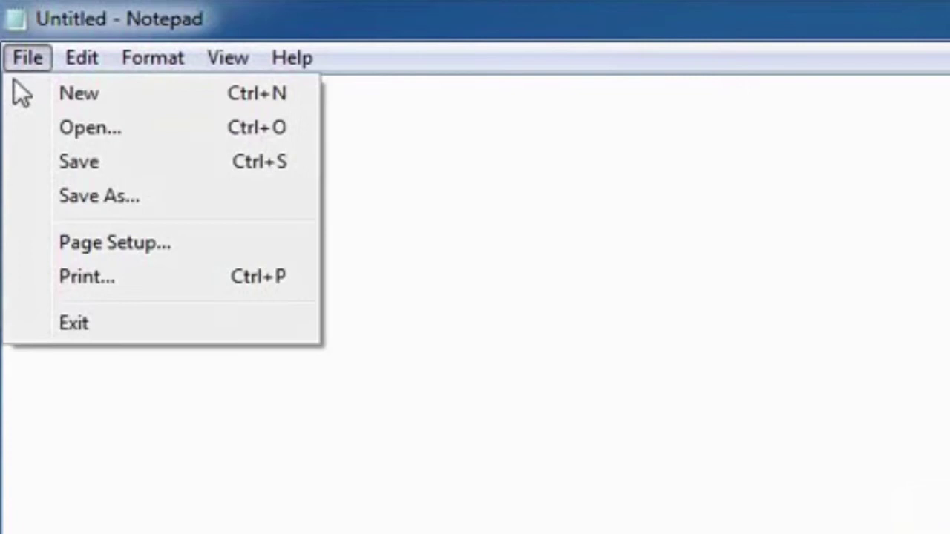
{"action": "left_click", "coordinate": [39, 140]}
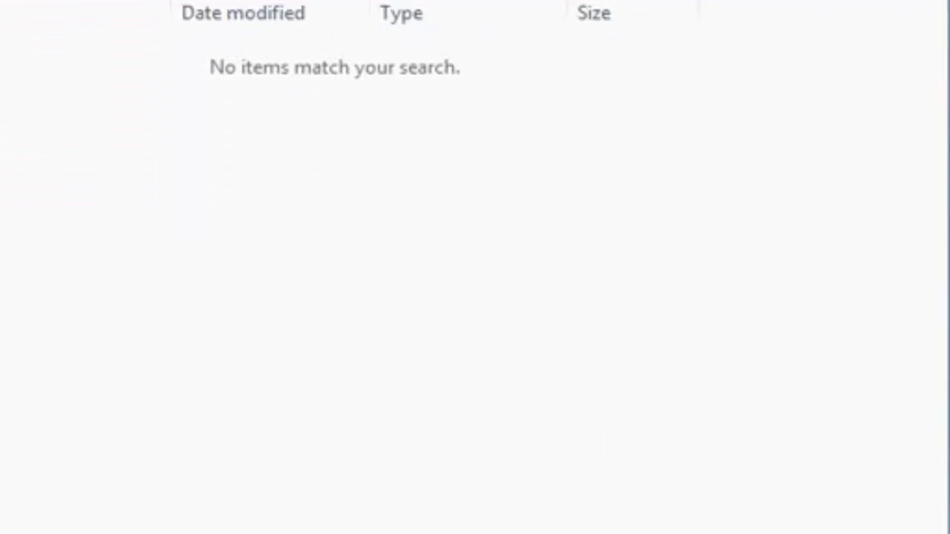
{"action": "left_click", "coordinate": [724, 453]}
{"action": "left_click", "coordinate": [706, 506]}
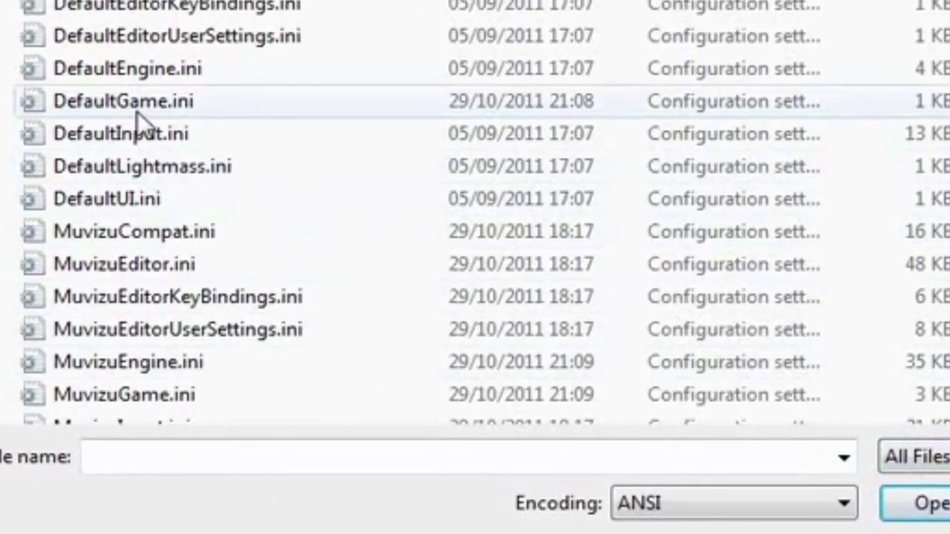
{"action": "left_click", "coordinate": [137, 112]}
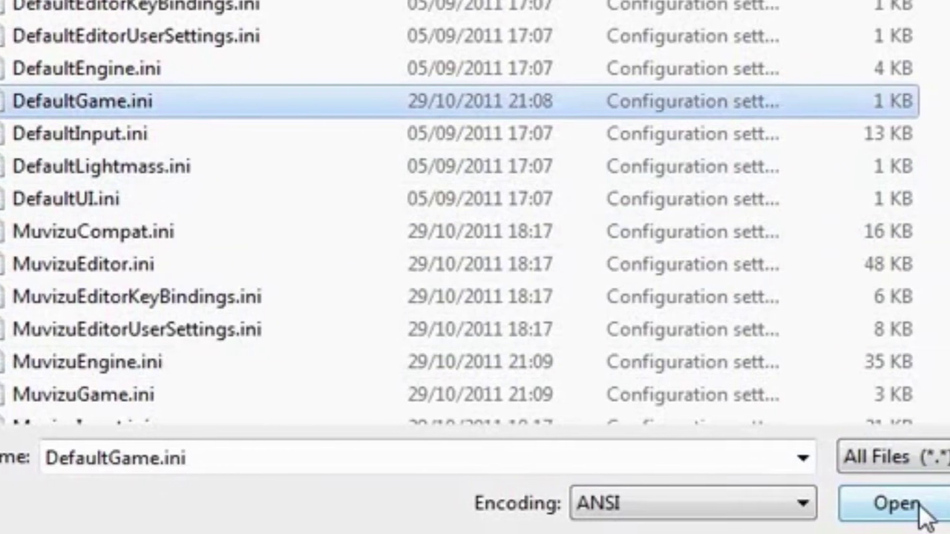
{"action": "left_click", "coordinate": [873, 505]}
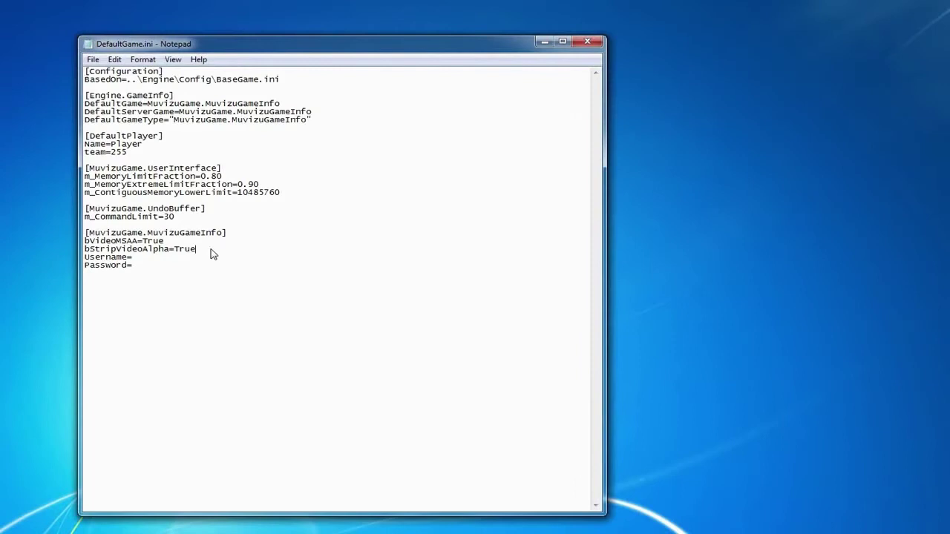
Set bStripVideoAlpha to False in the [MuvizuGame.MuvizuGameInfo] section and save the file
{"action": "left_click_drag", "start_coordinate": [172, 242], "coordinate": [35, 247]}
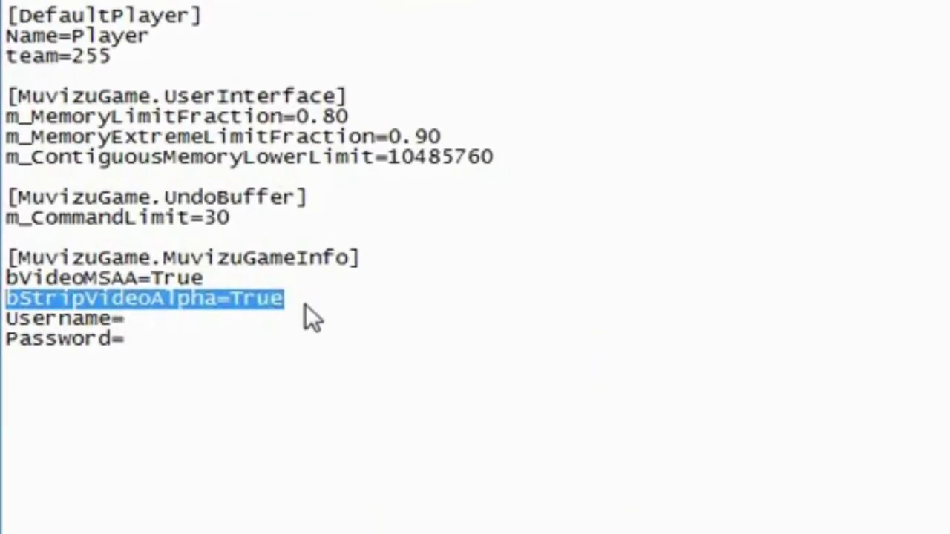
{"action": "left_click", "coordinate": [276, 306]}
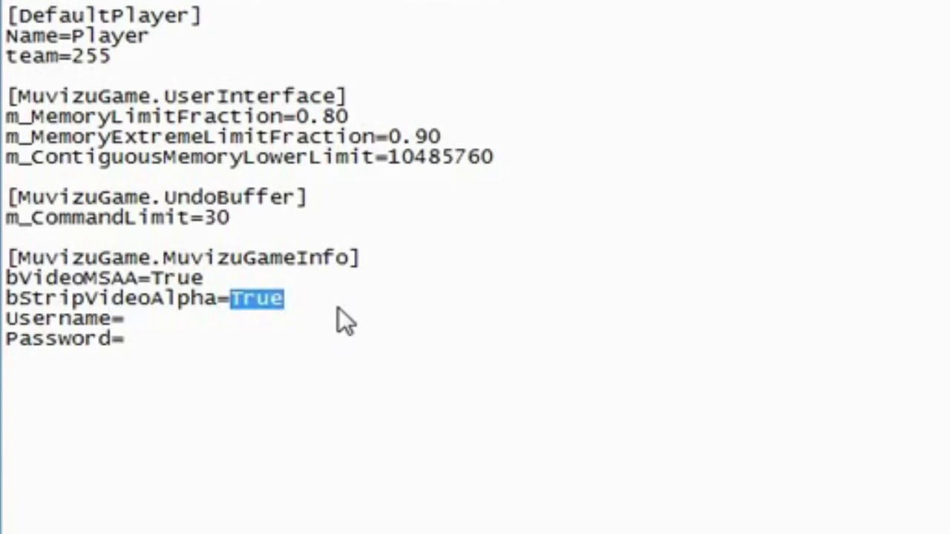
{"action": "type", "text": "Fals"}
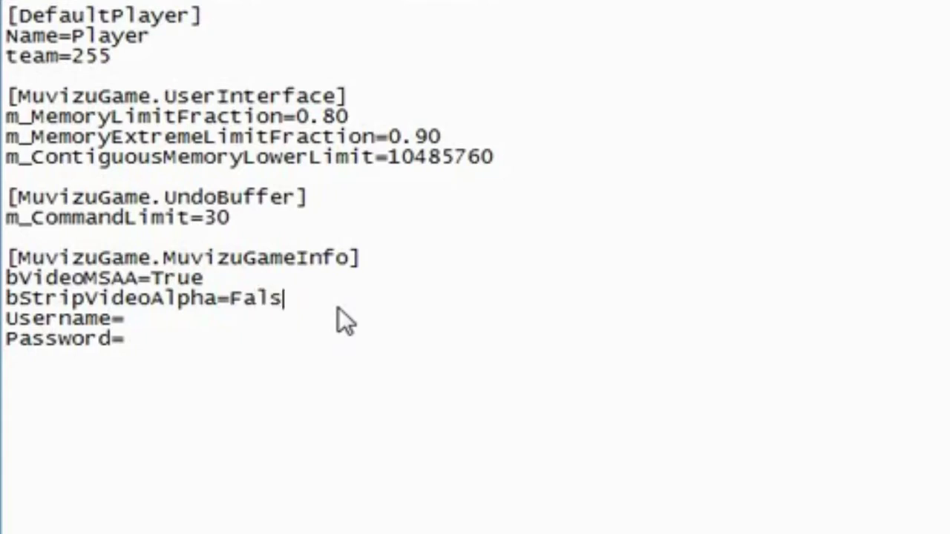
{"action": "type", "text": "e"}
{"action": "scroll", "coordinate": [473, 304], "scroll_direction": "up", "scroll_amount": 3}
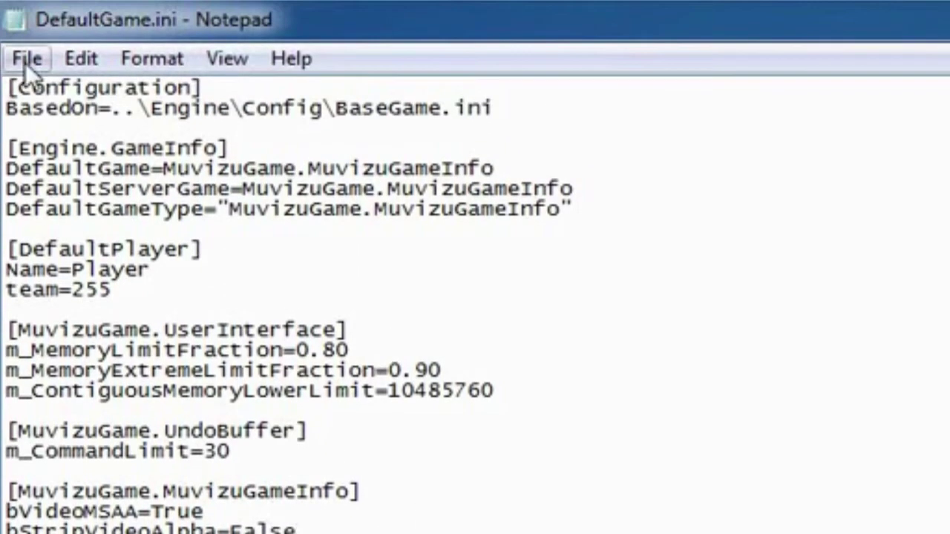
{"action": "left_click", "coordinate": [26, 58]}
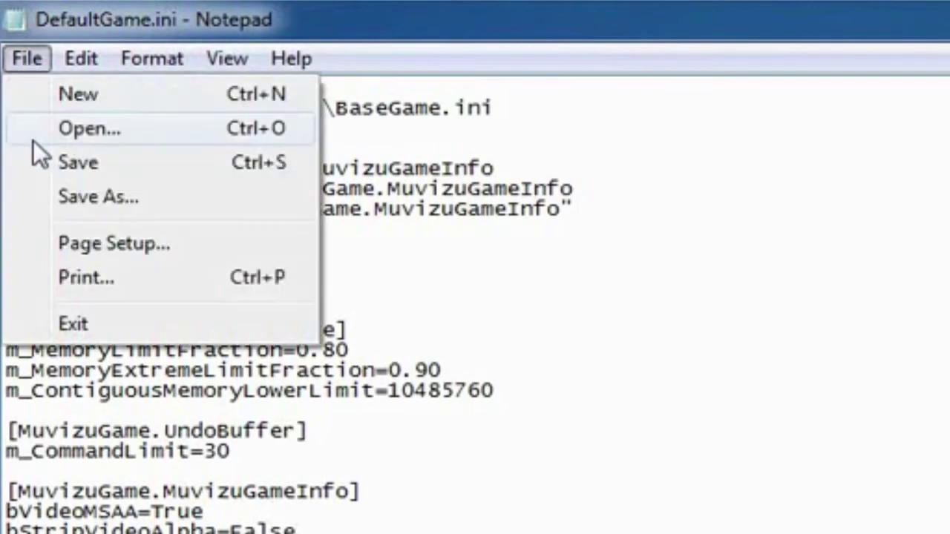
{"action": "left_click", "coordinate": [46, 164]}
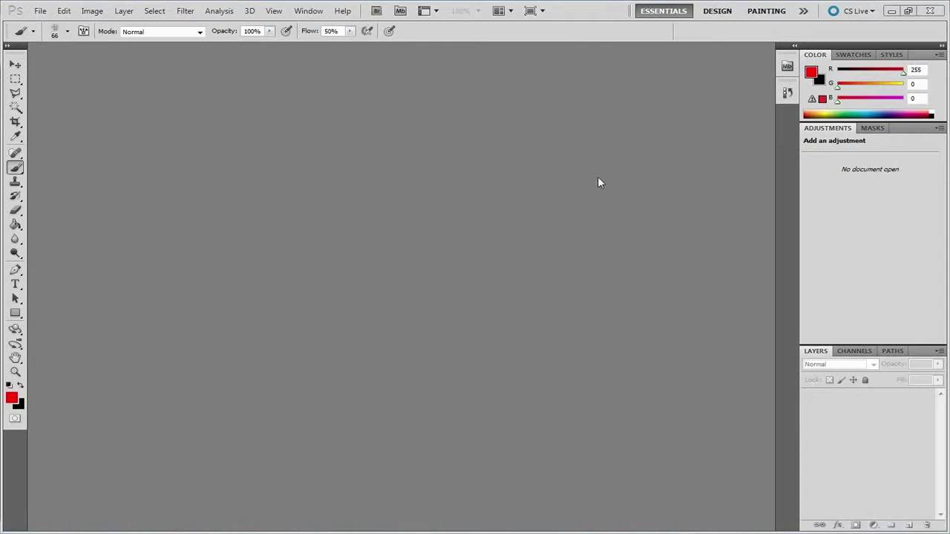
Minimise Photoshop to switch to Firefox and open the Downloads page of gimp.org
{"action": "left_click", "coordinate": [890, 11]}
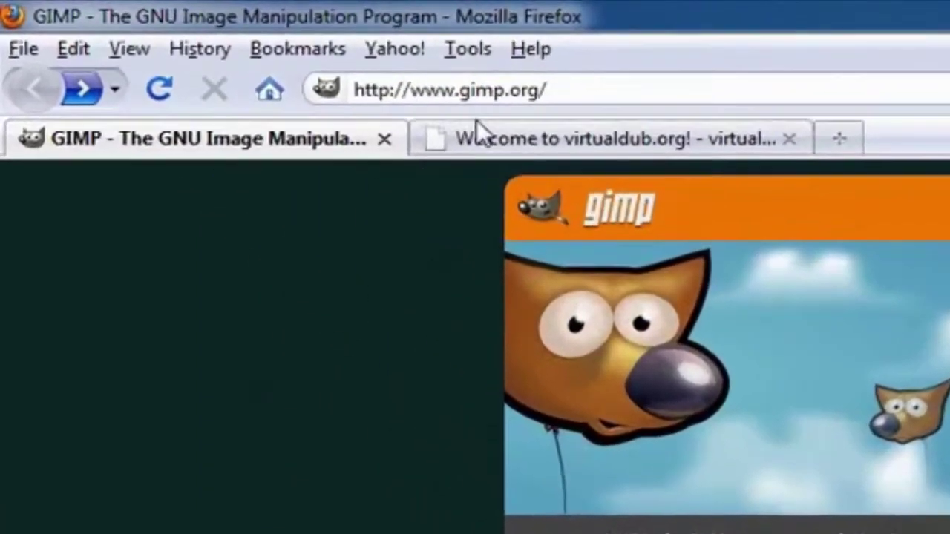
{"action": "left_click", "coordinate": [561, 97]}
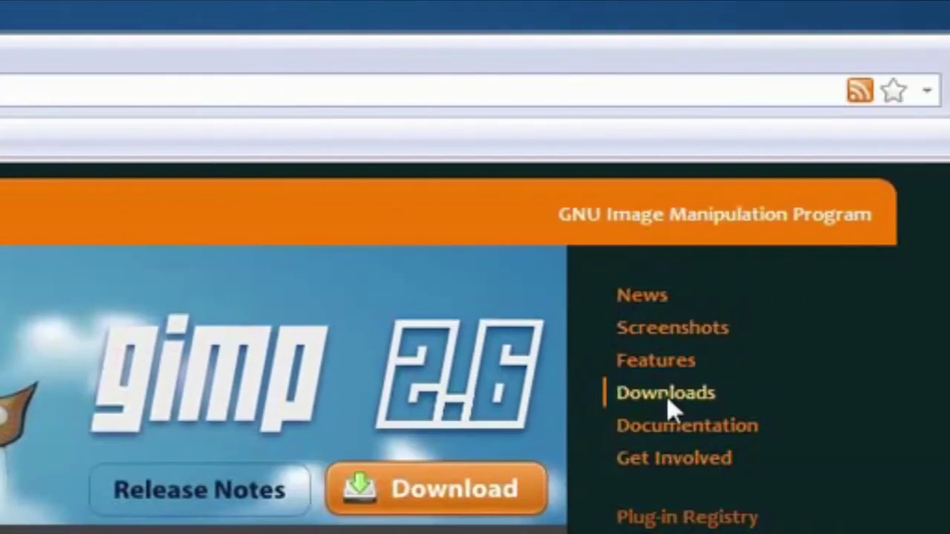
{"action": "left_click", "coordinate": [666, 397]}
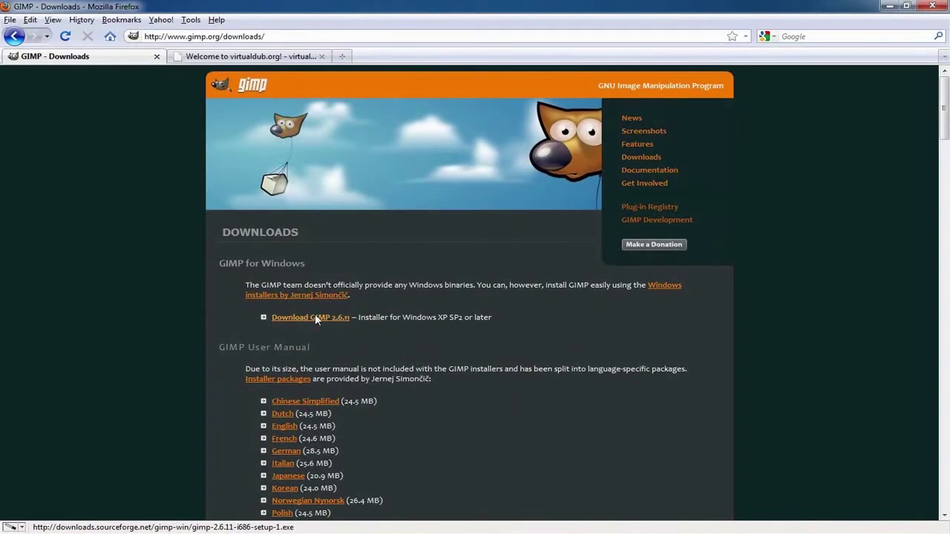
On virtualdub.org, go to the SourceForge download page and pick the V1.10.0 (x86 / 32-bit) release build, VirtualDub-1.10.0.zip
{"action": "left_click", "coordinate": [240, 57]}
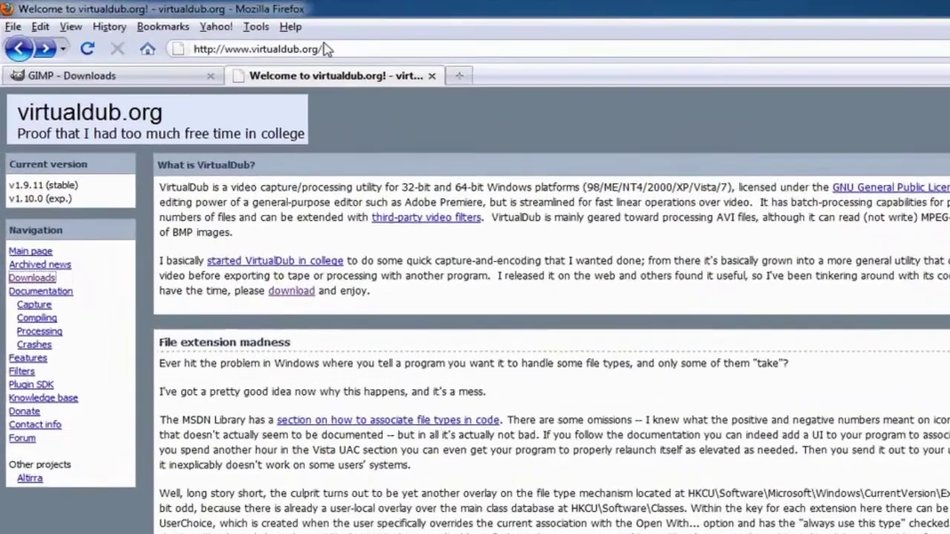
{"action": "left_click", "coordinate": [241, 37]}
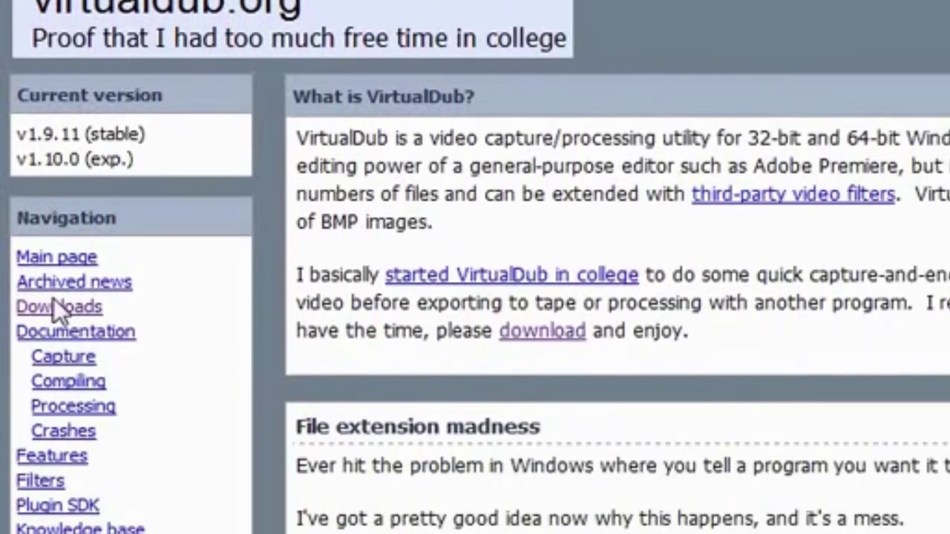
{"action": "left_click", "coordinate": [59, 517]}
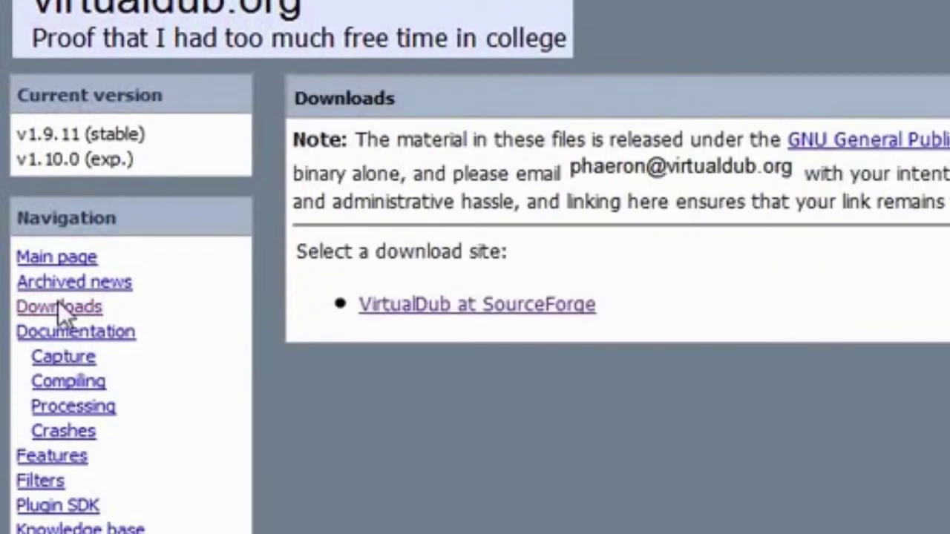
{"action": "left_click", "coordinate": [464, 304]}
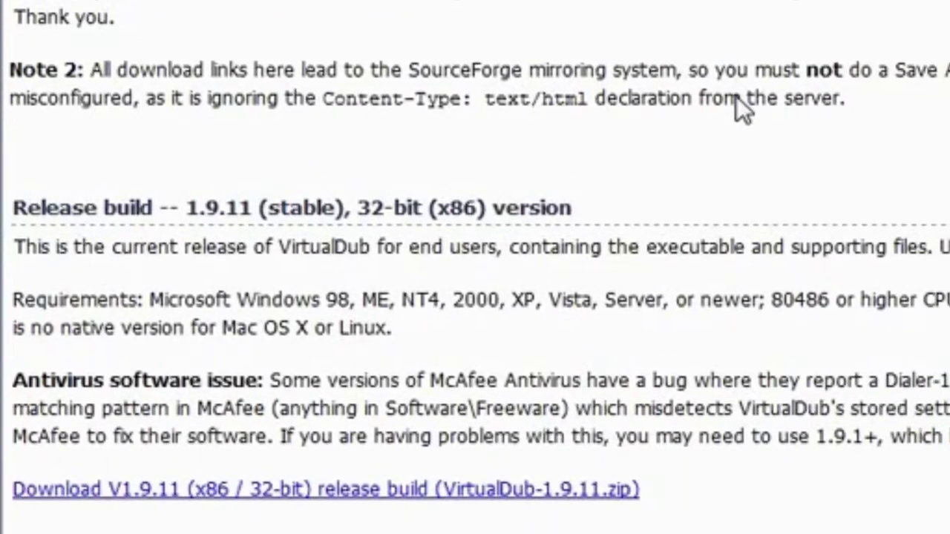
{"action": "scroll", "coordinate": [736, 97], "scroll_direction": "down", "scroll_amount": 10}
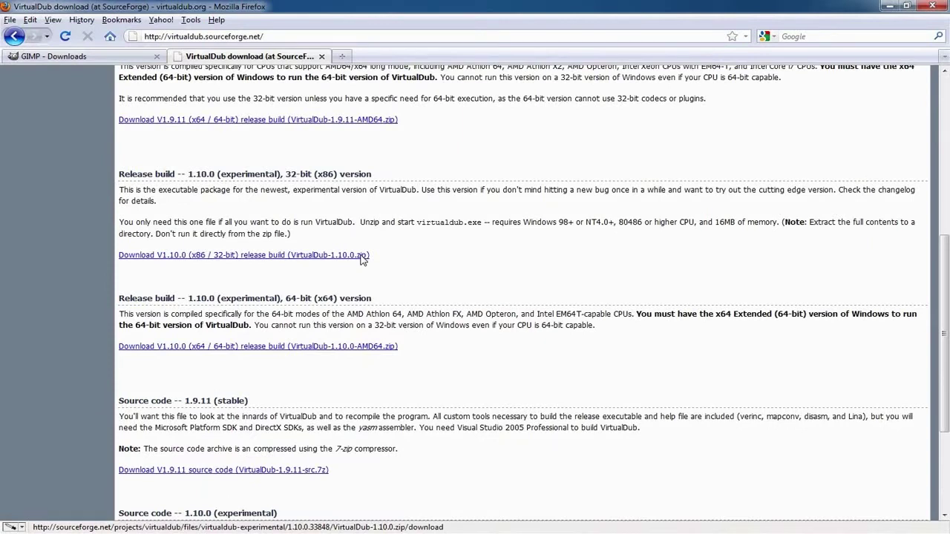
{"action": "left_click", "coordinate": [362, 256]}
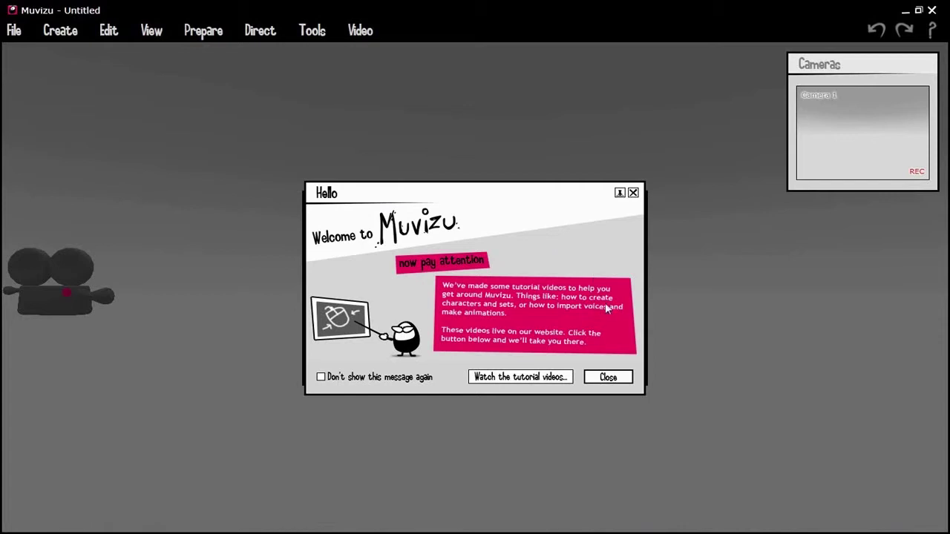
In Muvizu, dismiss the welcome message and New scene dialog, and add the first male character to the empty scene
{"action": "left_click", "coordinate": [615, 380]}
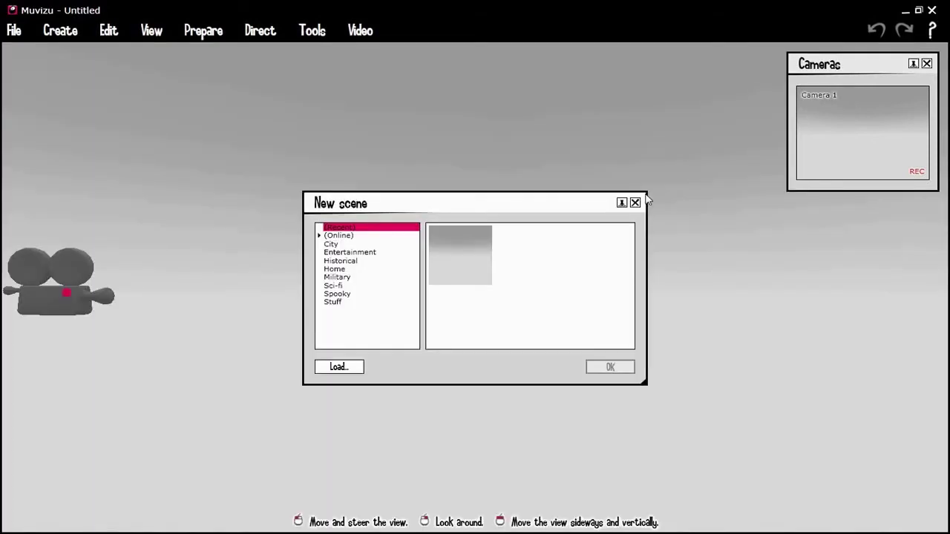
{"action": "left_click", "coordinate": [631, 201]}
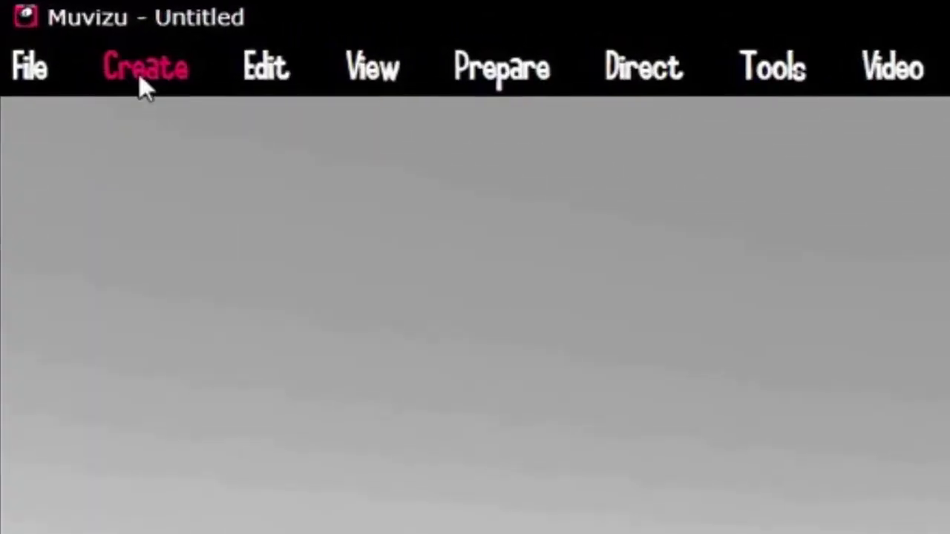
{"action": "left_click", "coordinate": [77, 43]}
{"action": "left_click", "coordinate": [134, 114]}
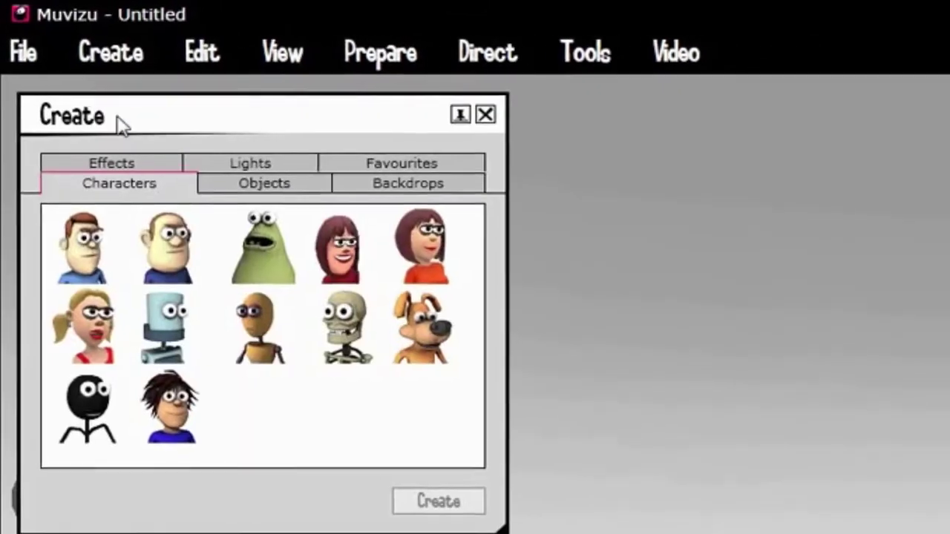
{"action": "double_click", "coordinate": [83, 256]}
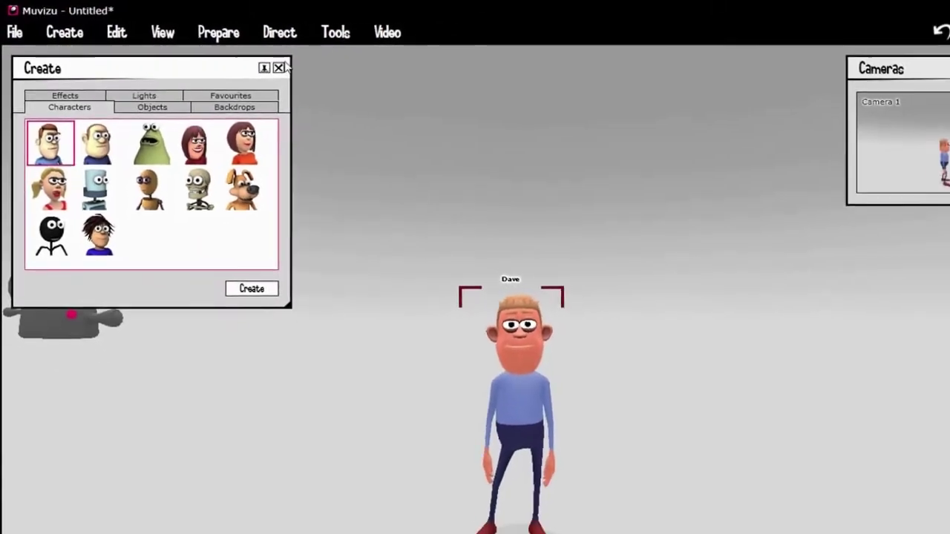
{"action": "left_click", "coordinate": [279, 68]}
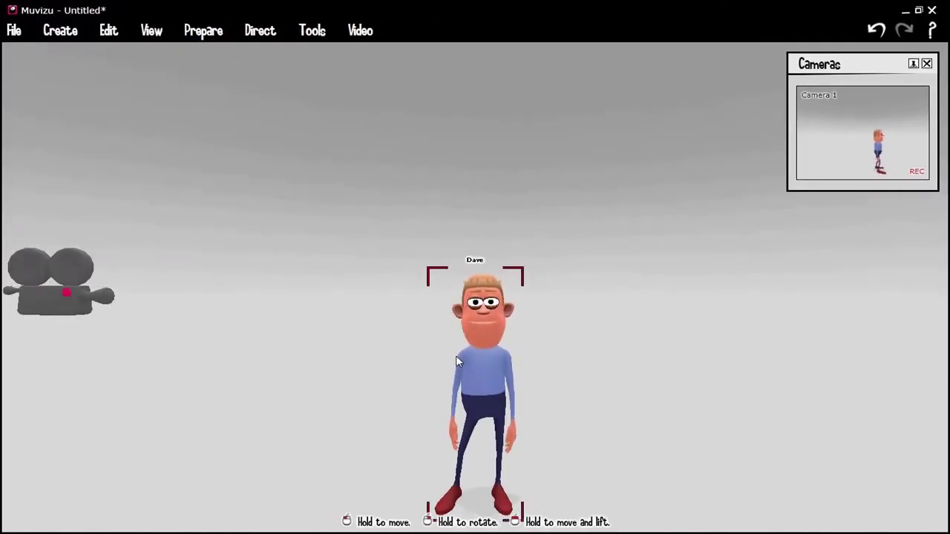
Give the character the "Axe in the head" hat and set its vertical location to 15.00
{"action": "double_click", "coordinate": [472, 366]}
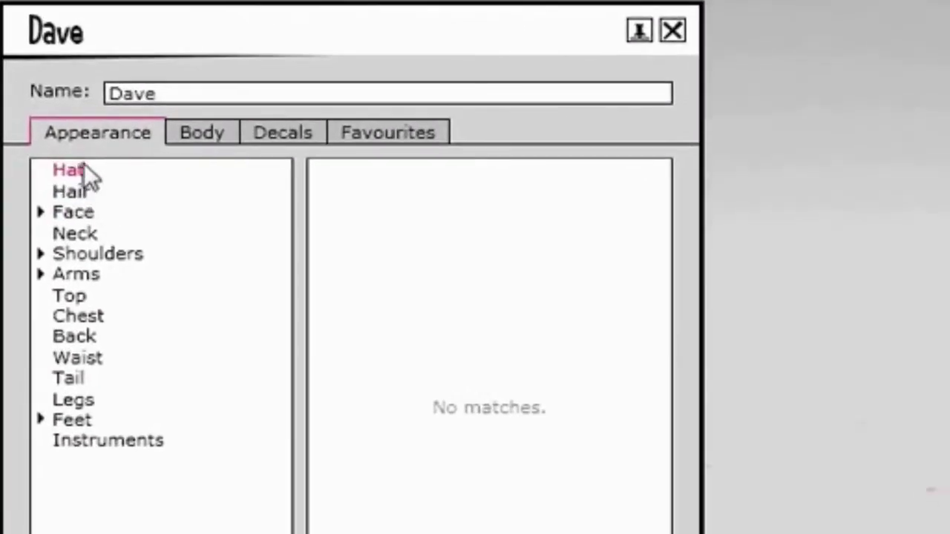
{"action": "left_click", "coordinate": [54, 134]}
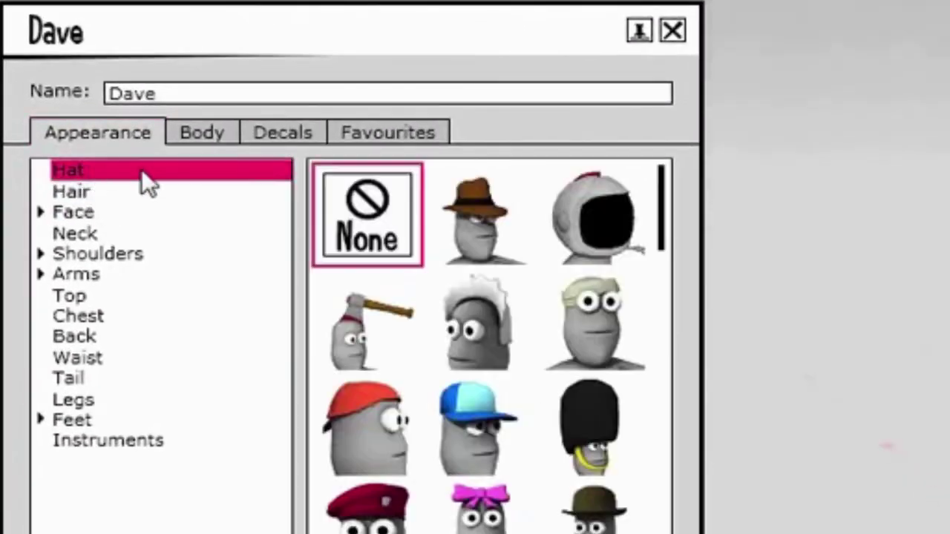
{"action": "left_click", "coordinate": [381, 320]}
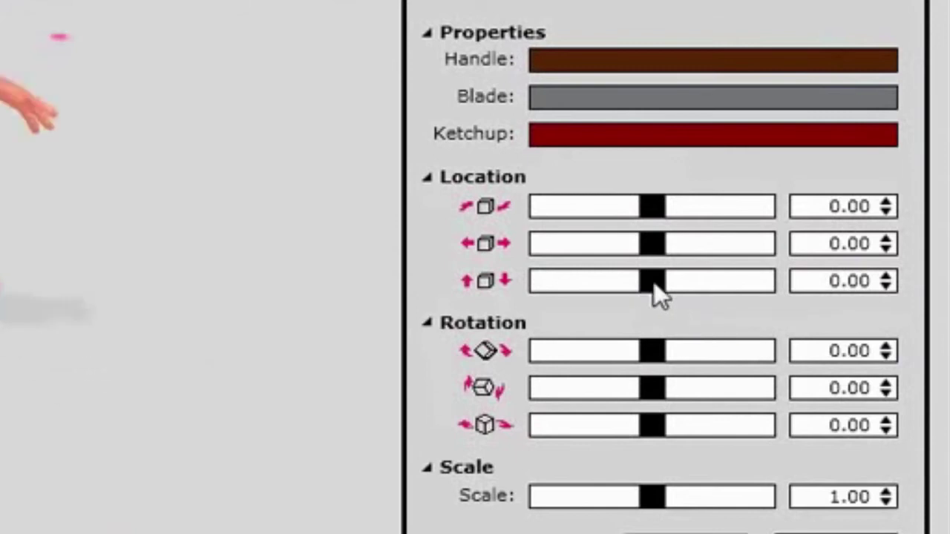
{"action": "left_click_drag", "start_coordinate": [660, 287], "coordinate": [756, 299]}
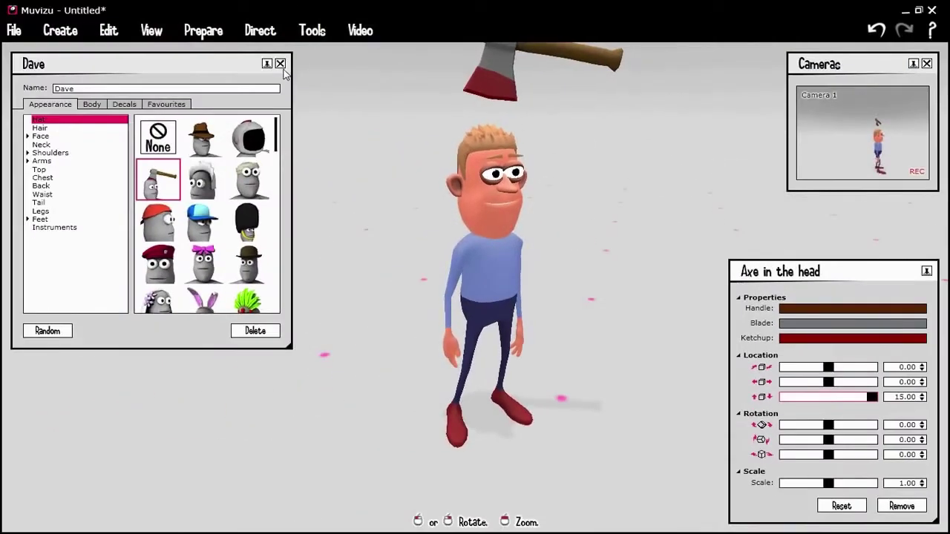
{"action": "left_click", "coordinate": [280, 63]}
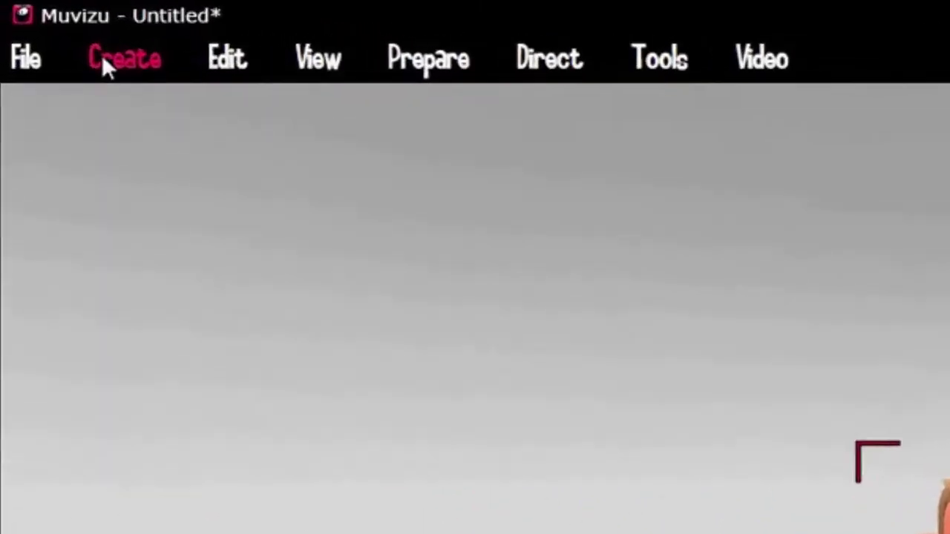
Add a backdrop to the scene and enable its Floats in the air option
{"action": "left_click", "coordinate": [52, 35]}
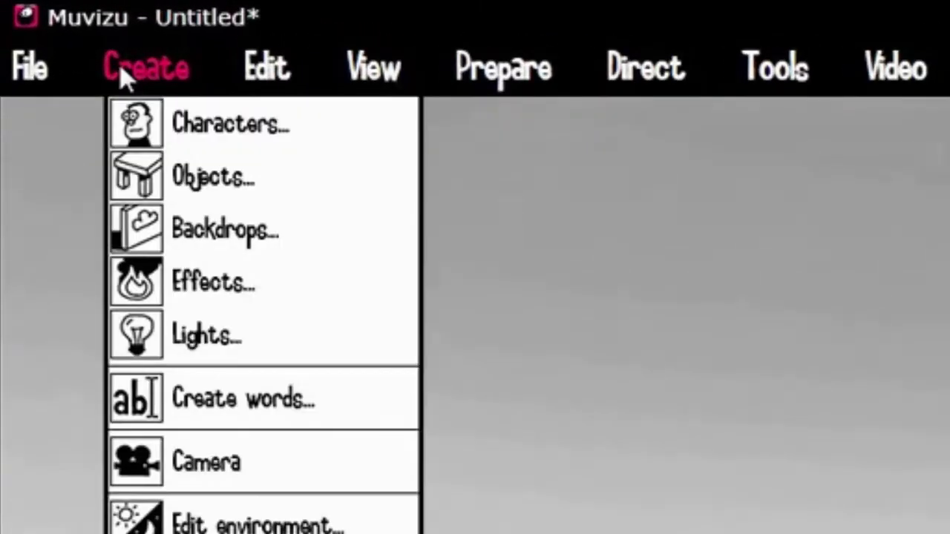
{"action": "left_click", "coordinate": [209, 231]}
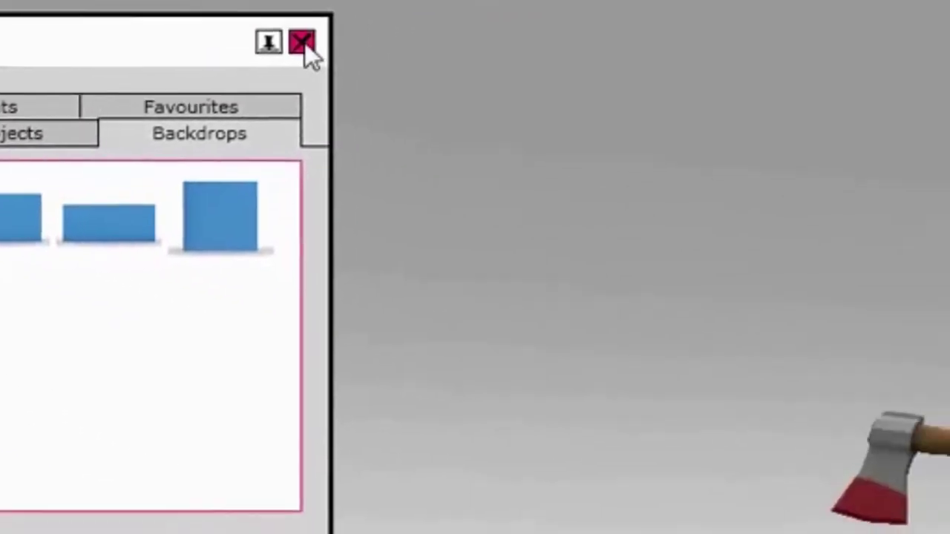
{"action": "left_click", "coordinate": [643, 150]}
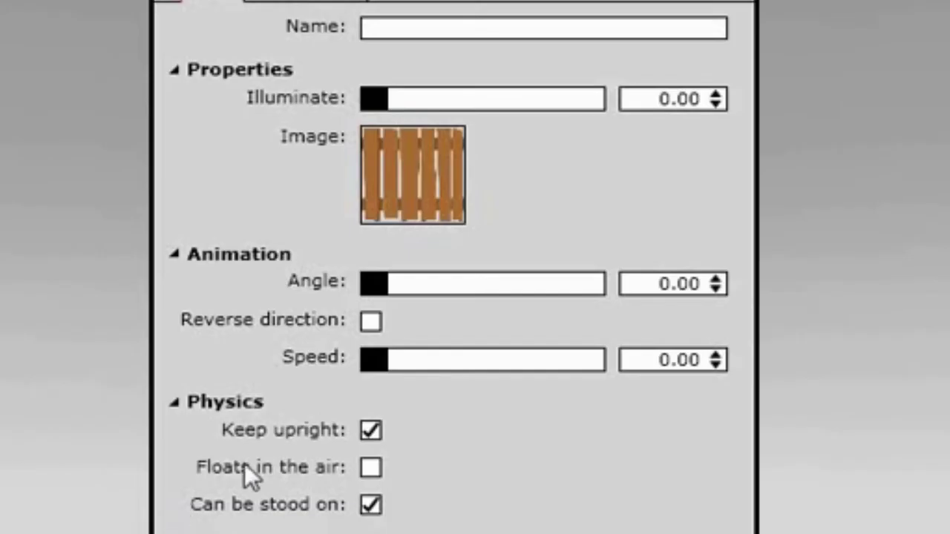
{"action": "left_click", "coordinate": [371, 468]}
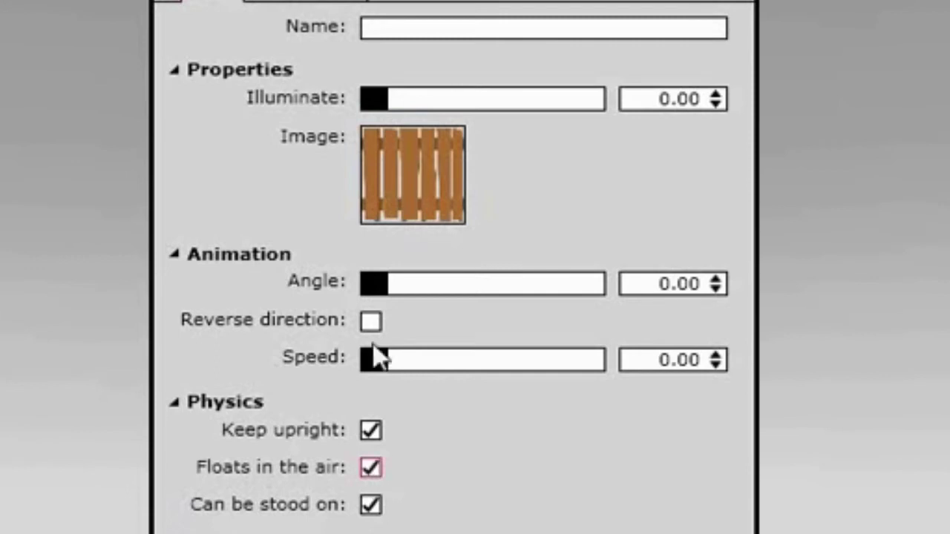
{"action": "left_click", "coordinate": [413, 159]}
{"action": "left_click", "coordinate": [410, 102]}
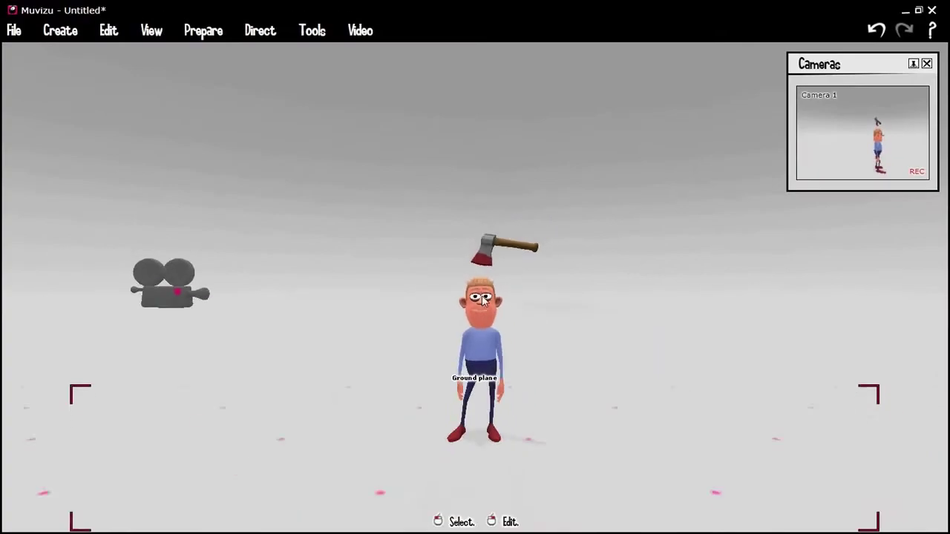
Lift the character high above the ground plane and frame a close-up of the axe against the plain background
{"action": "scroll", "coordinate": [482, 295], "scroll_direction": "down", "scroll_amount": 3}
{"action": "middle_click_drag", "start_coordinate": [449, 426], "coordinate": [458, 42]}
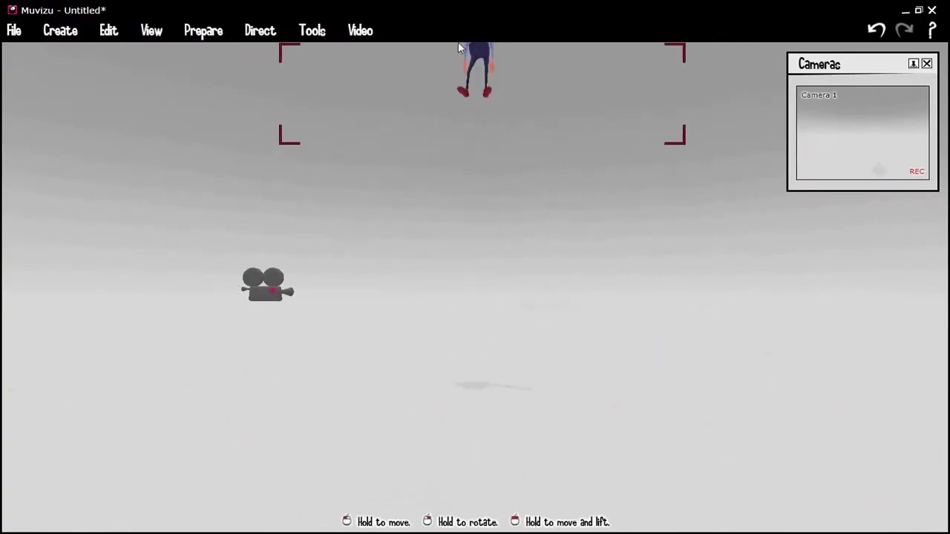
{"action": "right_click_drag", "start_coordinate": [482, 222], "coordinate": [482, 196]}
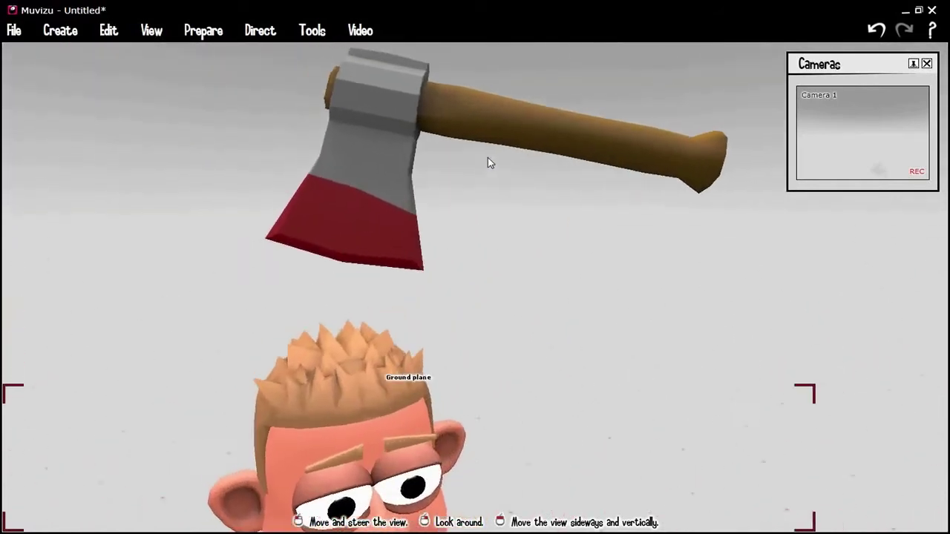
{"action": "left_click_drag", "start_coordinate": [489, 157], "coordinate": [489, 158]}
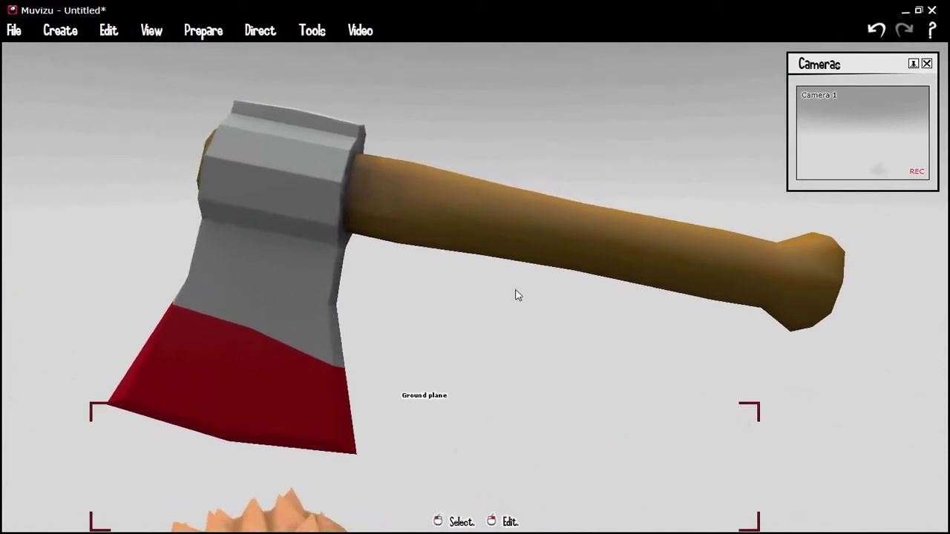
Close the Cameras window, open Make video, and move both of its windows clear of the axe
{"action": "left_click", "coordinate": [929, 63]}
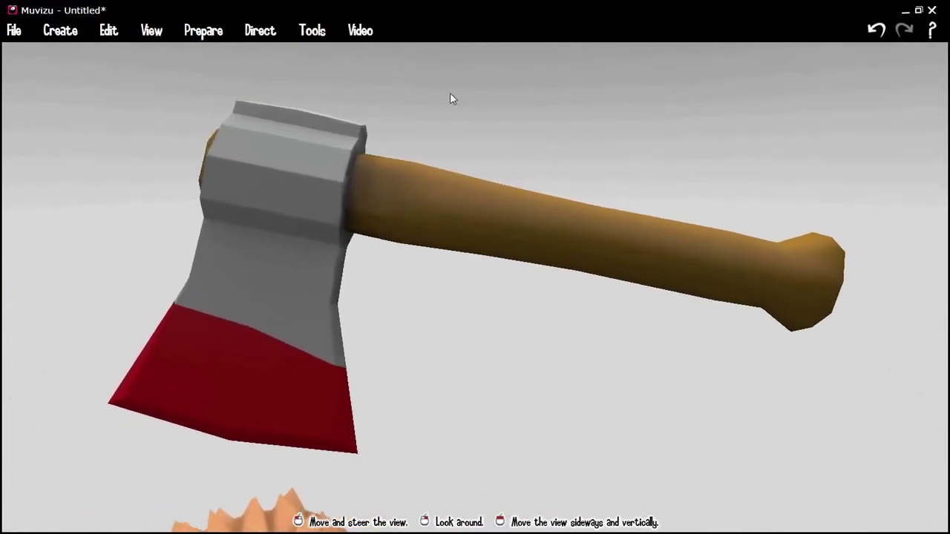
{"action": "left_click", "coordinate": [363, 30]}
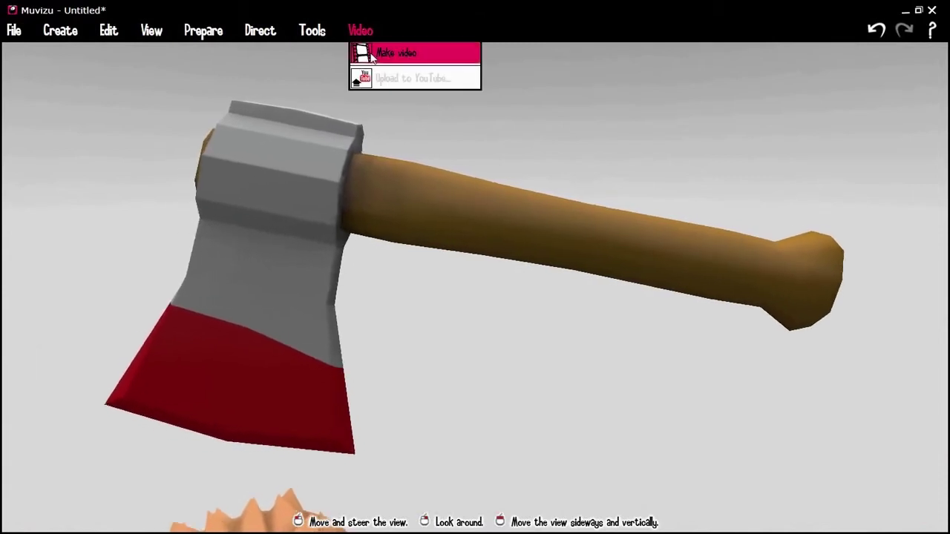
{"action": "left_click", "coordinate": [371, 55]}
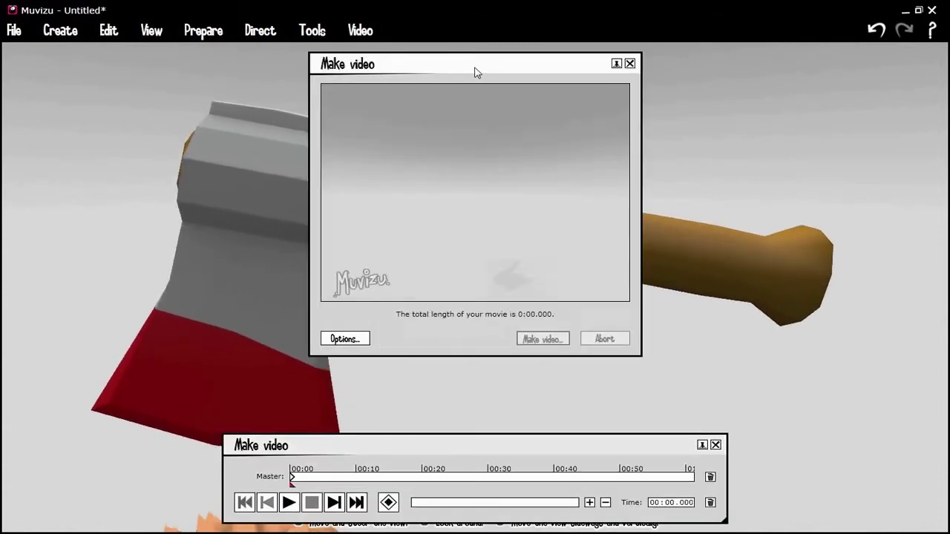
{"action": "left_click_drag", "start_coordinate": [475, 72], "coordinate": [779, 527]}
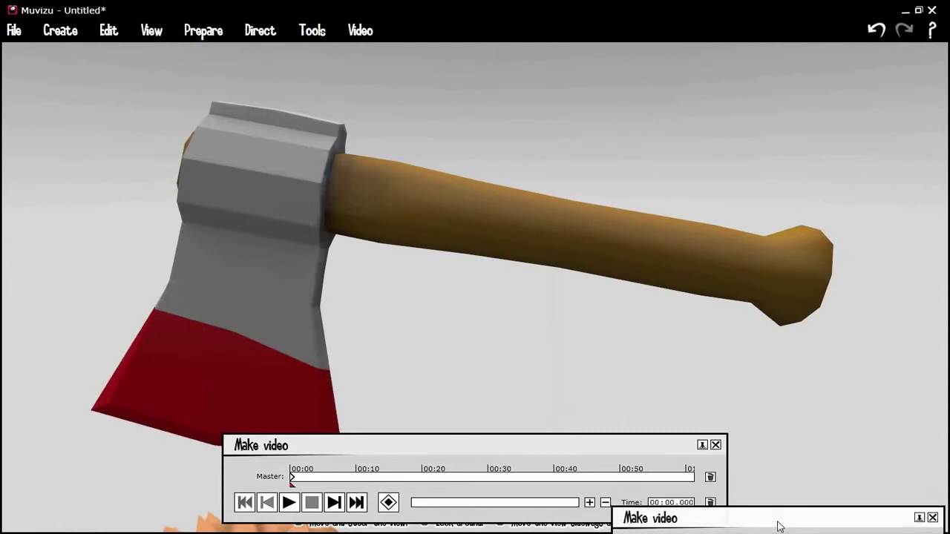
{"action": "left_click_drag", "start_coordinate": [487, 449], "coordinate": [346, 530]}
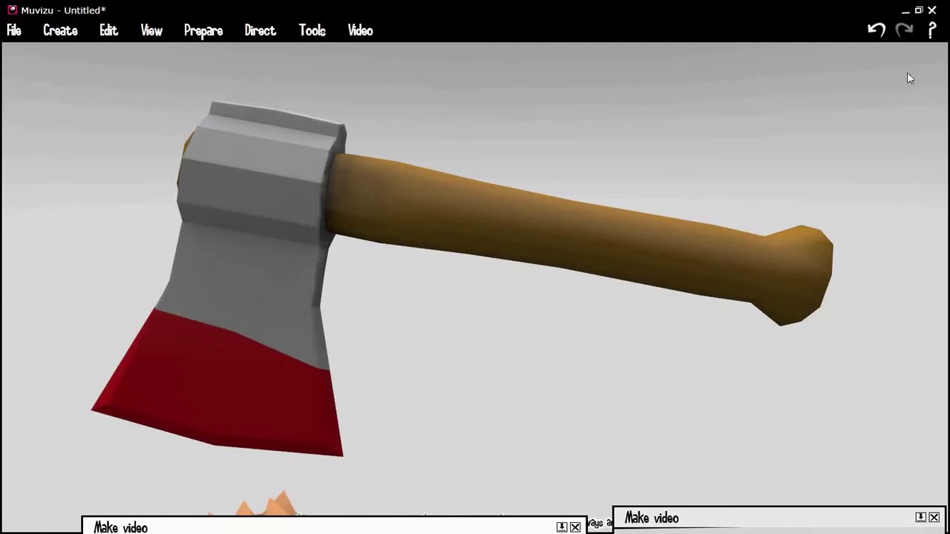
Minimise Muvizu to switch to Photoshop and paste the axe screenshot into a new 1440 x 900 pixel document with a white background
{"action": "left_click", "coordinate": [904, 8]}
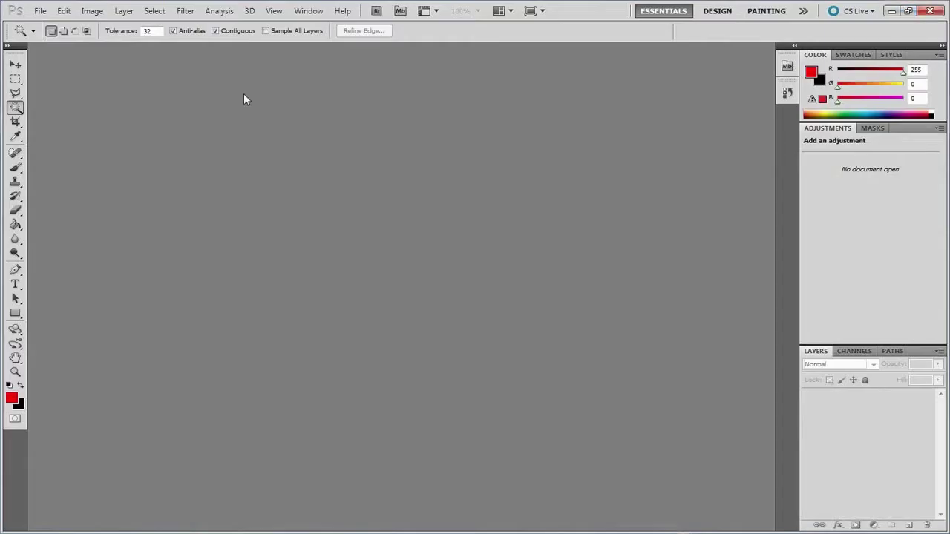
{"action": "left_click", "coordinate": [40, 10]}
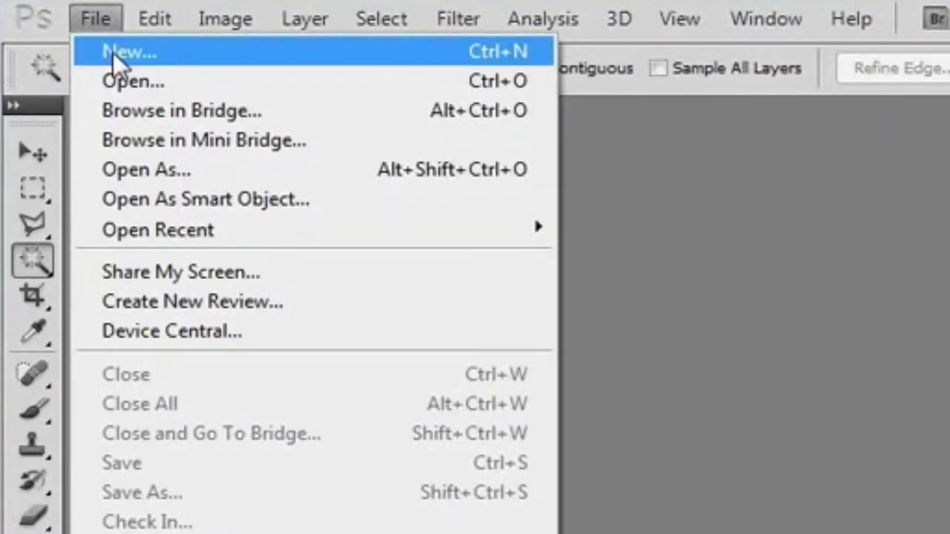
{"action": "left_click", "coordinate": [113, 52]}
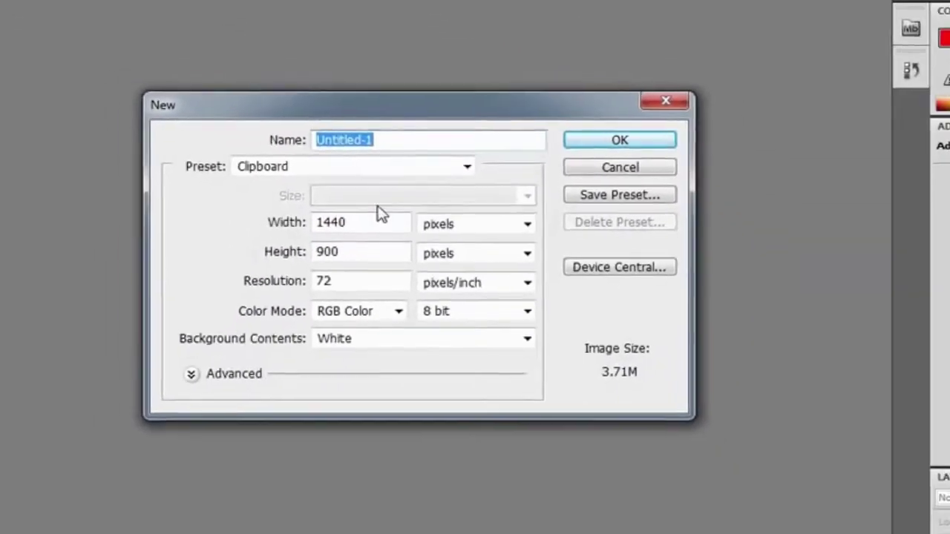
{"action": "left_click", "coordinate": [602, 138]}
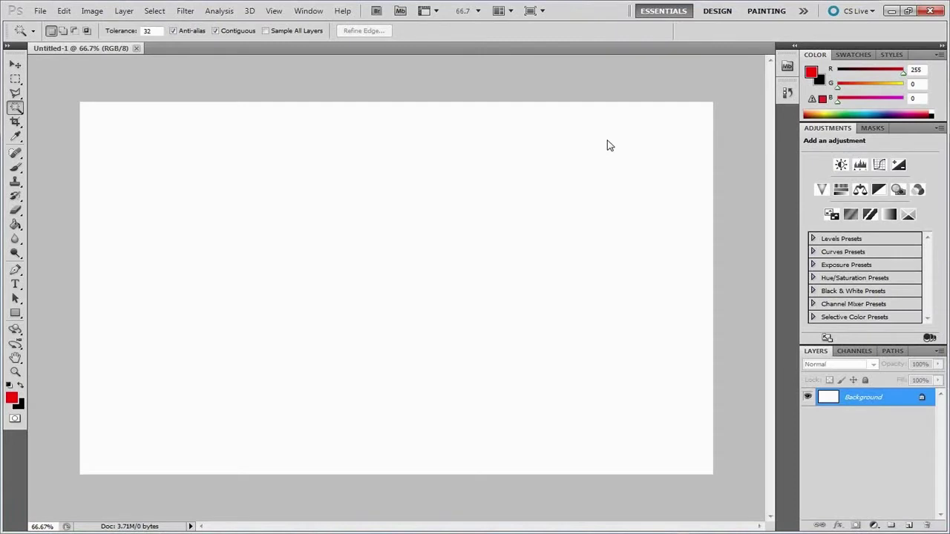
{"action": "key", "text": "ctrl+v"}
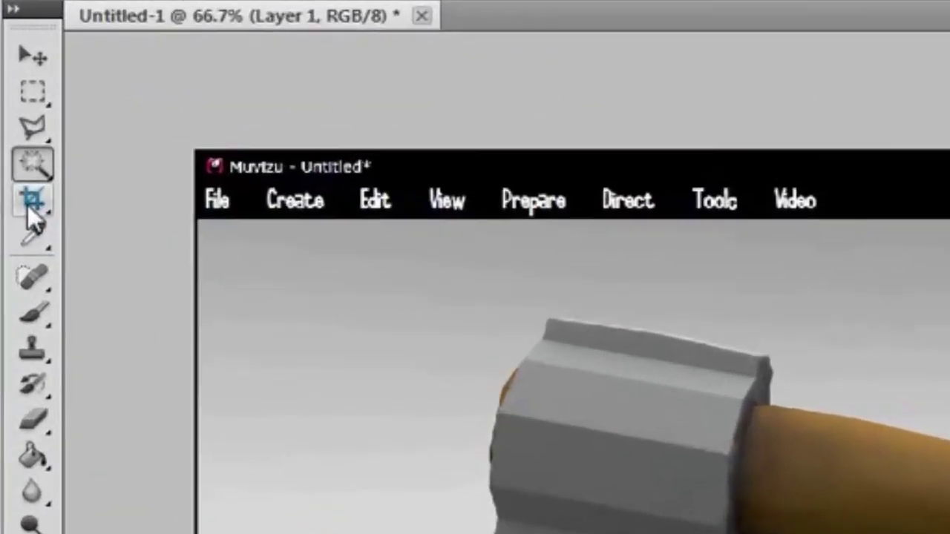
Crop the pasted screenshot closely around the axe, cutting off the Muvizu interface and the taskbar
{"action": "left_click", "coordinate": [15, 121]}
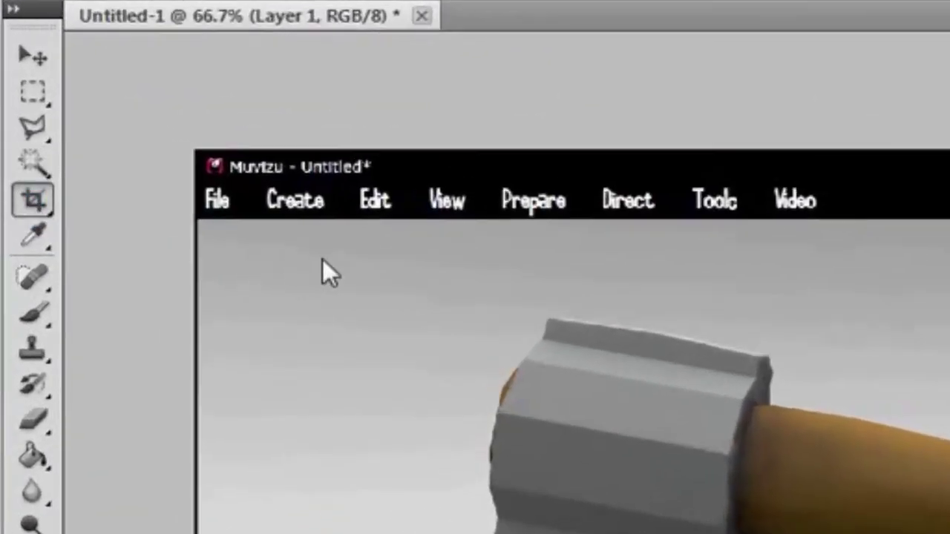
{"action": "left_click_drag", "start_coordinate": [331, 259], "coordinate": [949, 533]}
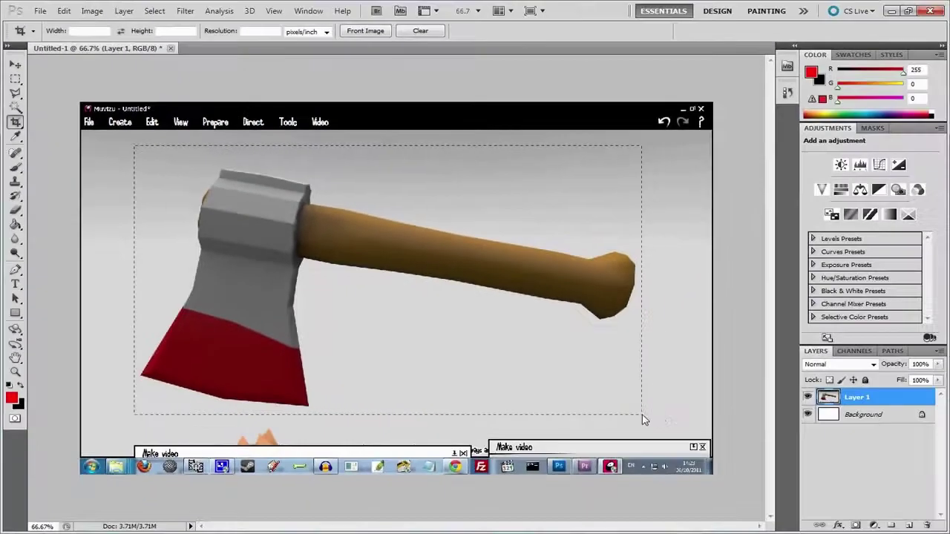
{"action": "left_click_drag", "start_coordinate": [660, 420], "coordinate": [653, 414]}
{"action": "left_click", "coordinate": [663, 31]}
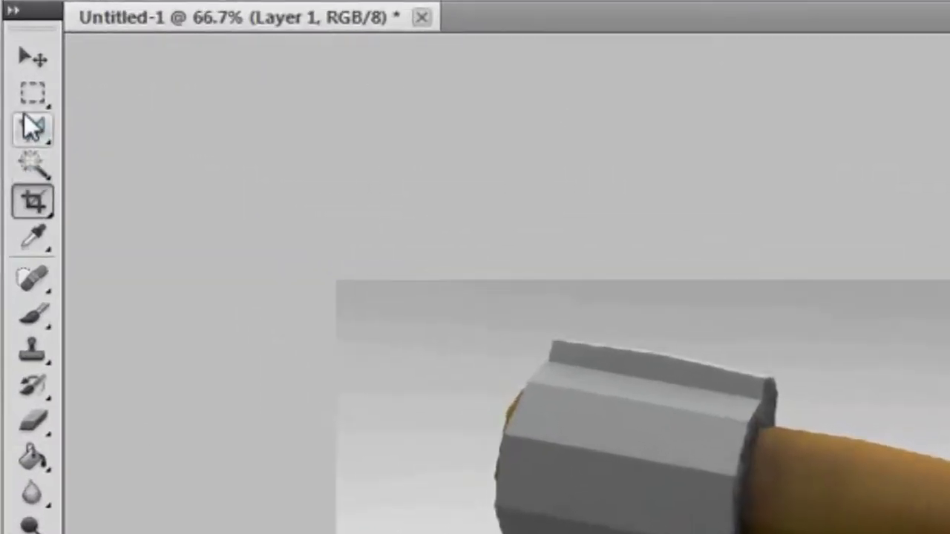
Select the whole grey background around the axe with the Magic Wand, including the darker band above it
{"action": "left_click", "coordinate": [42, 161]}
{"action": "left_click", "coordinate": [537, 397]}
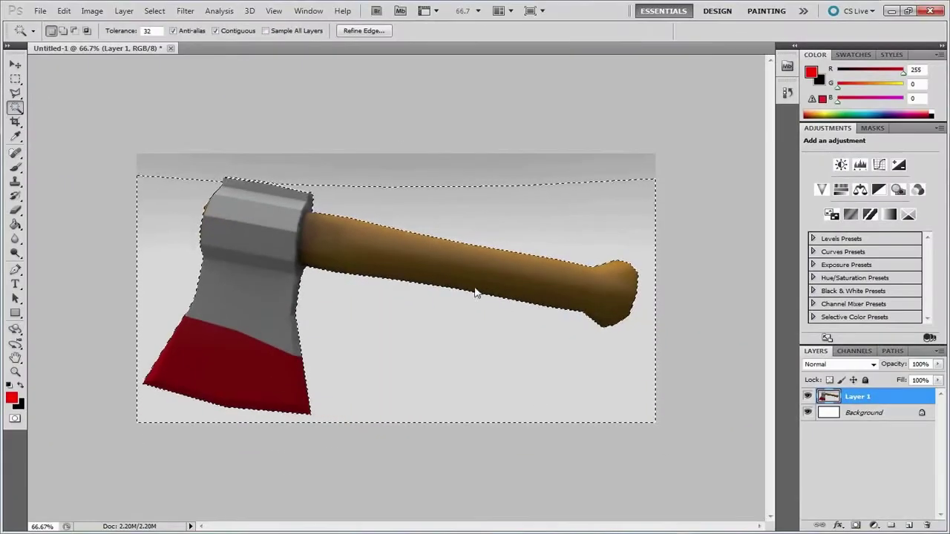
{"action": "left_click", "coordinate": [380, 168]}
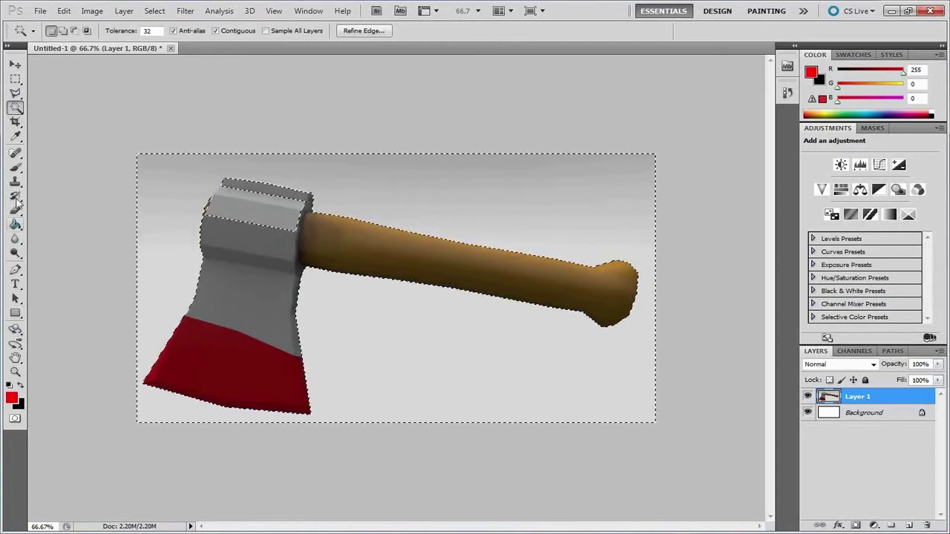
Subtract the wrongly selected light facets of the axe head from the background selection with the Polygonal Lasso
{"action": "left_click", "coordinate": [16, 372]}
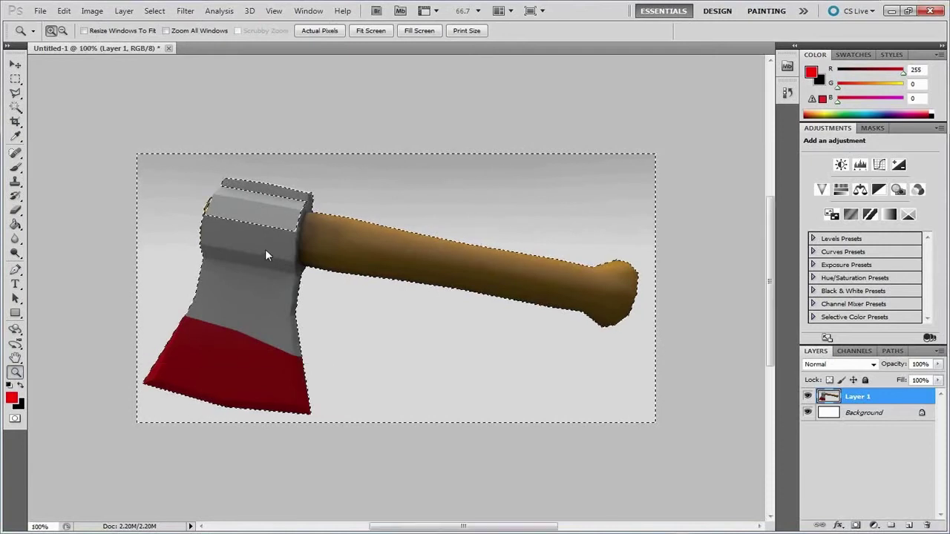
{"action": "left_click", "coordinate": [265, 249]}
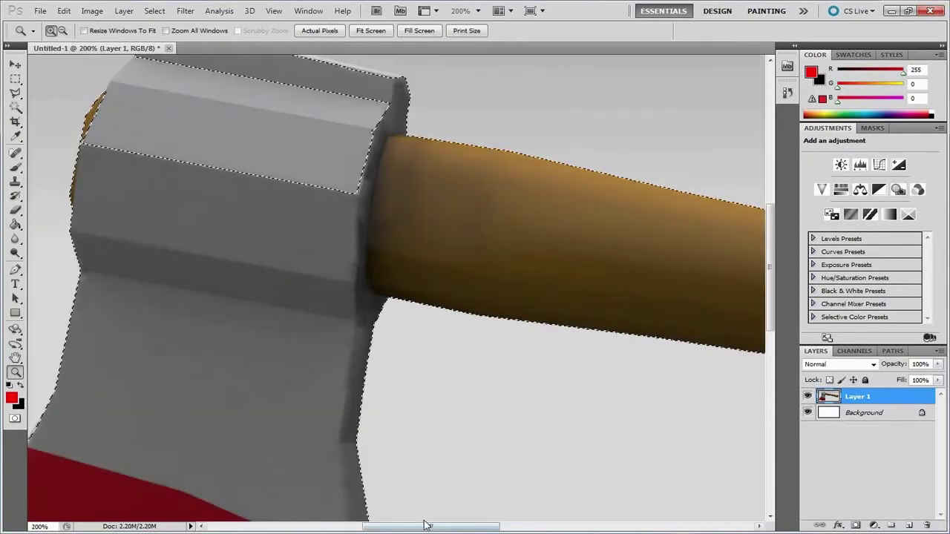
{"action": "left_click_drag", "start_coordinate": [418, 526], "coordinate": [385, 527]}
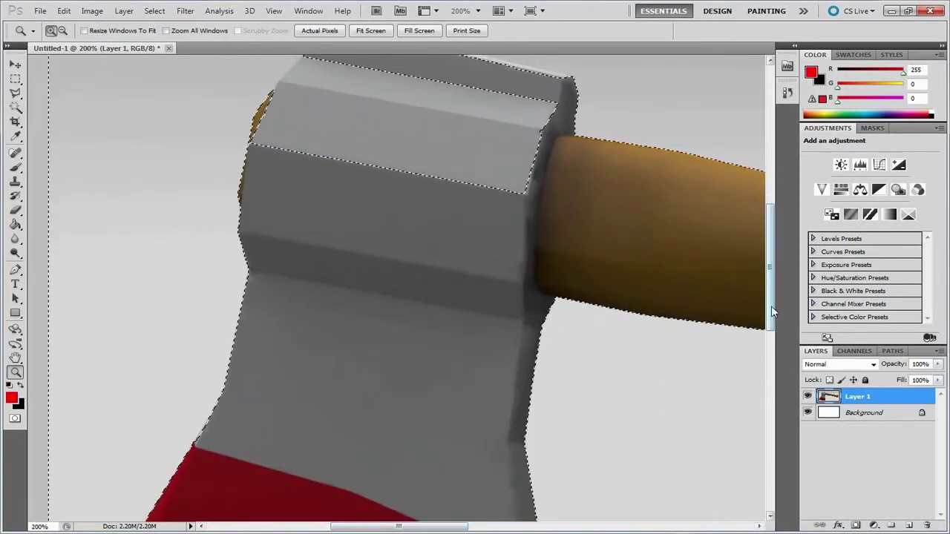
{"action": "left_click_drag", "start_coordinate": [771, 306], "coordinate": [746, 261]}
{"action": "left_click", "coordinate": [15, 93]}
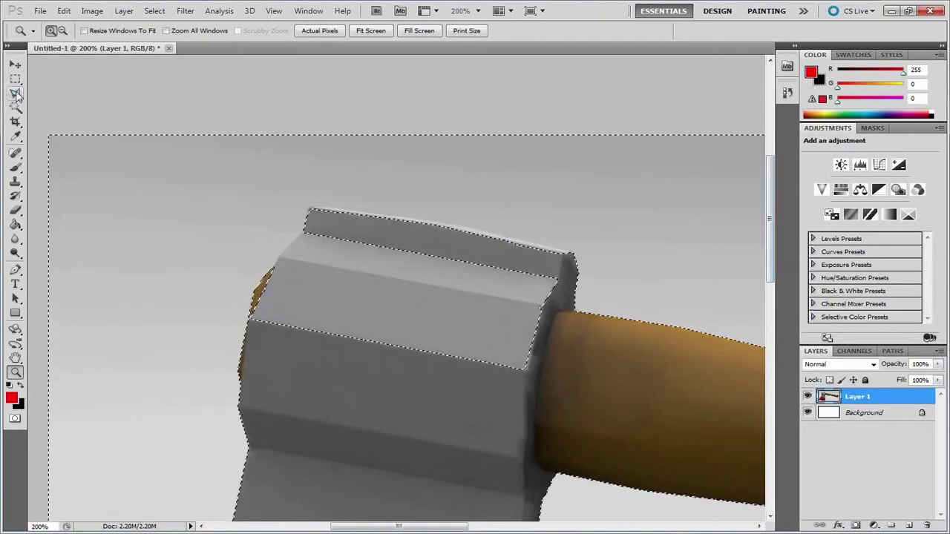
{"action": "left_click", "coordinate": [73, 109]}
{"action": "key", "text": "alt"}
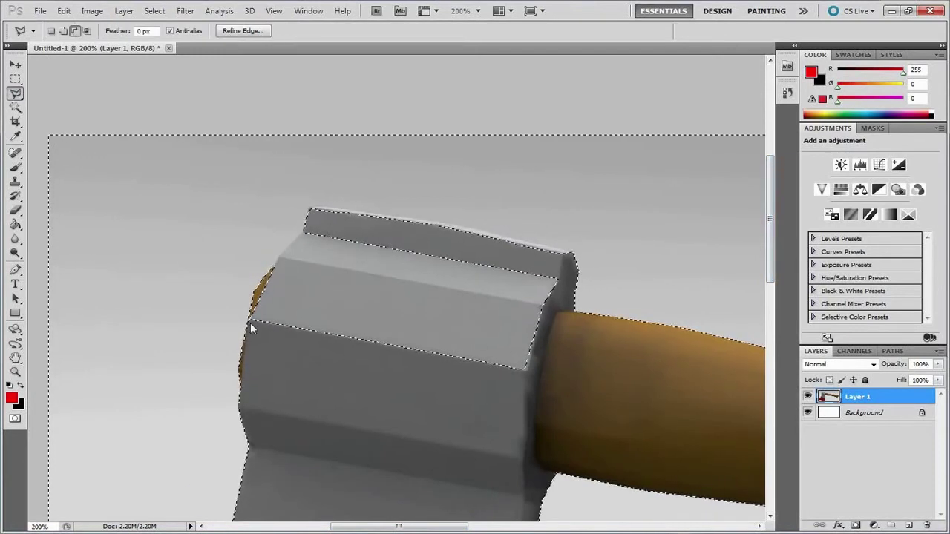
{"action": "mouse_move", "coordinate": [280, 255]}
{"action": "left_mouse_down", "text": "alt"}
{"action": "mouse_move", "coordinate": [511, 255]}
{"action": "mouse_move", "coordinate": [297, 353]}
{"action": "mouse_move", "coordinate": [279, 258]}
{"action": "left_mouse_up", "text": "alt"}
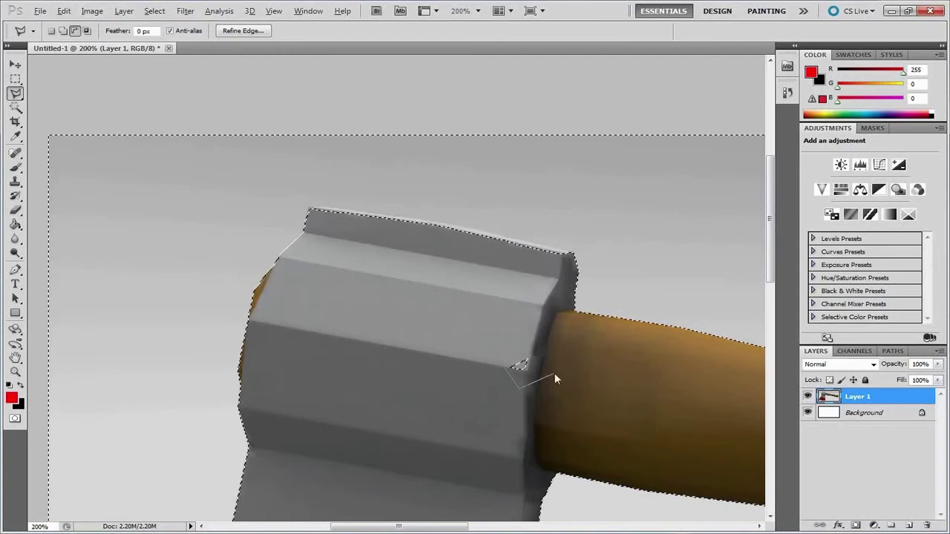
Trace the upper edge of the axe head with the Polygonal Lasso to subtract its thin highlight from the background selection
{"action": "left_click", "coordinate": [309, 207], "text": "alt"}
{"action": "left_click", "coordinate": [423, 221], "text": "alt"}
{"action": "left_click", "coordinate": [462, 227], "text": "alt"}
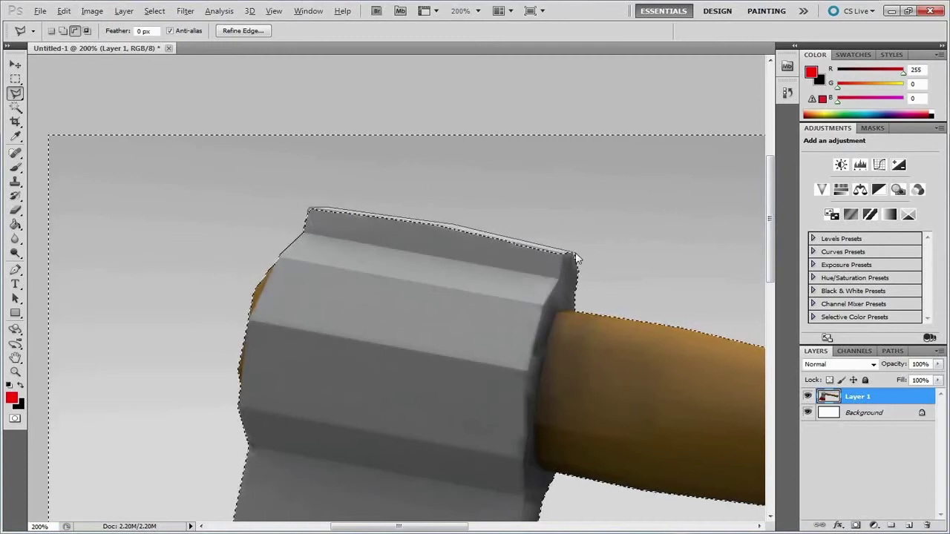
{"action": "double_click", "coordinate": [573, 253], "text": "alt"}
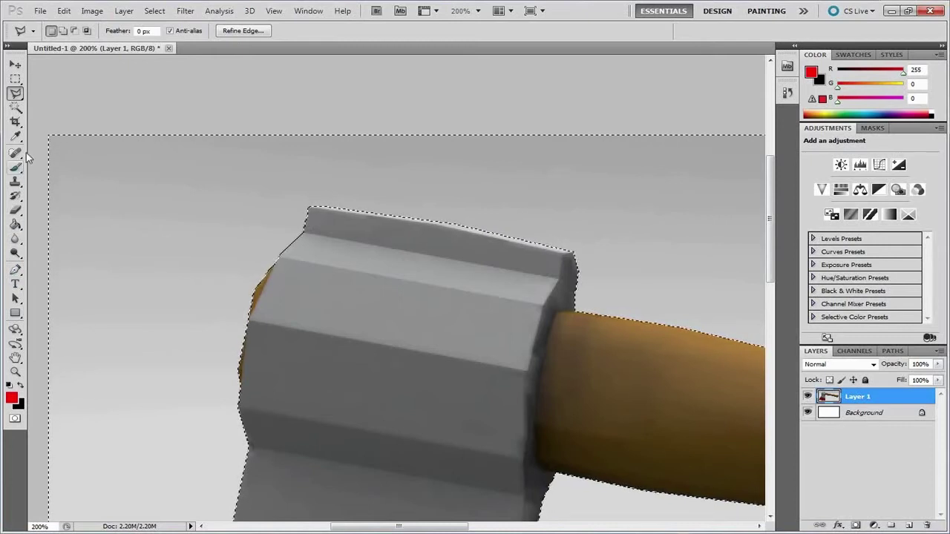
Invert the background selection so that only the axe is selected
{"action": "left_click", "coordinate": [15, 371]}
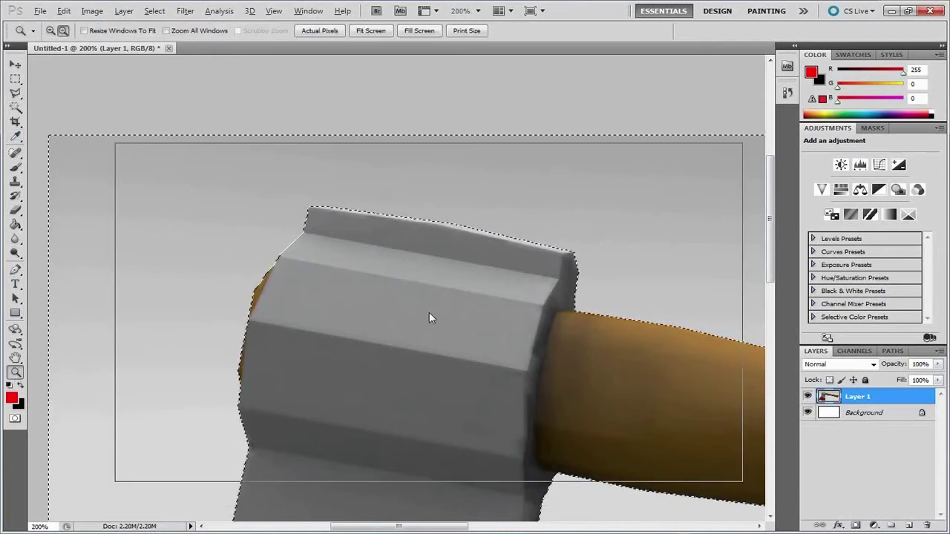
{"action": "left_click", "coordinate": [429, 311], "text": "alt"}
{"action": "left_click", "coordinate": [429, 312], "text": "alt"}
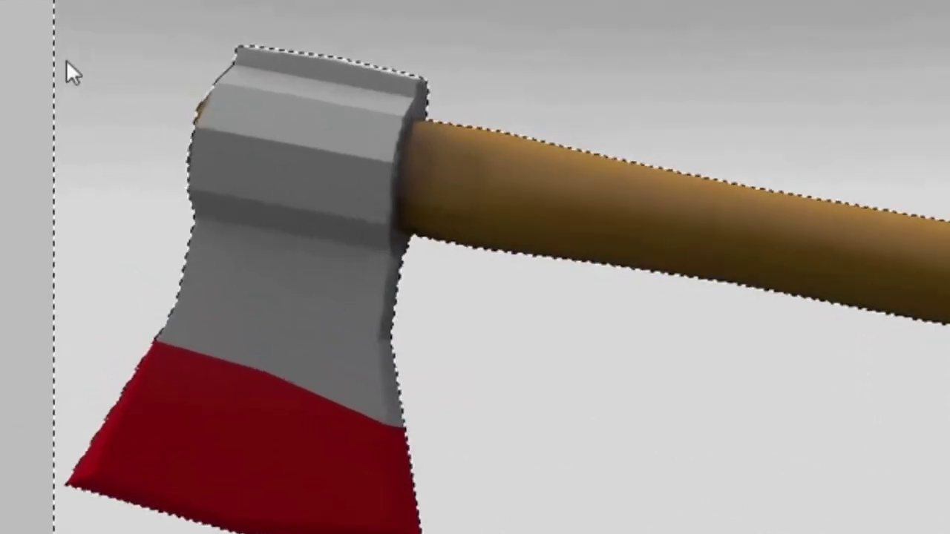
{"action": "right_click", "coordinate": [152, 209]}
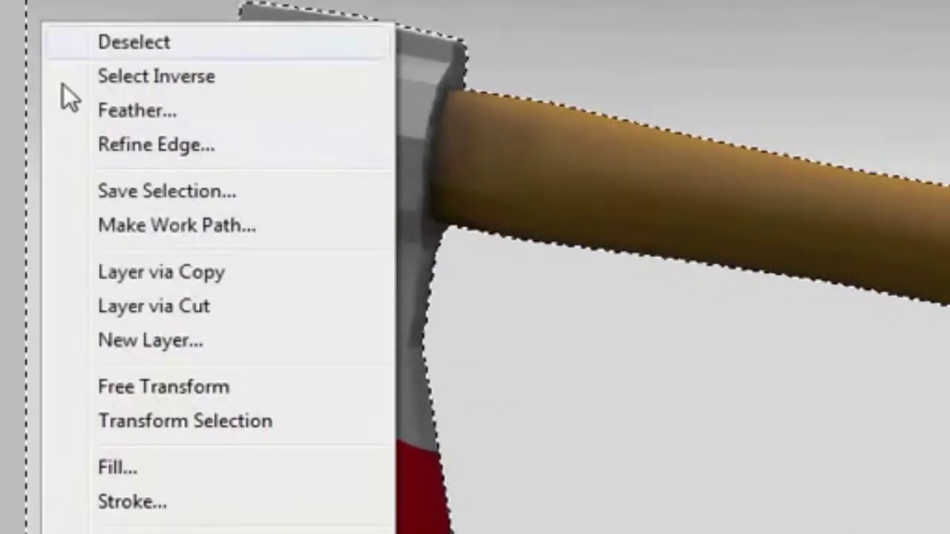
{"action": "left_click", "coordinate": [150, 76]}
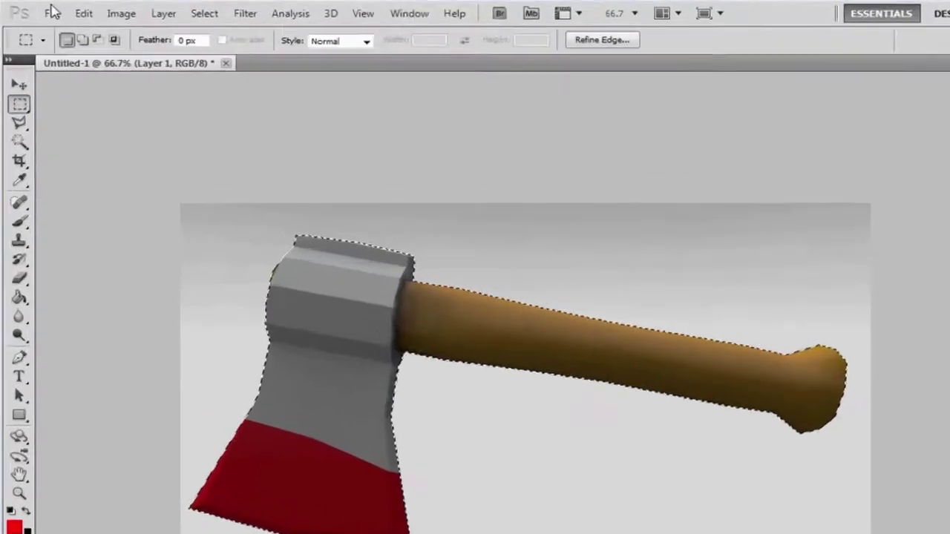
Create a new document 1280 pixels wide and 720 pixels high at 72 pixels/inch with a white background
{"action": "left_click", "coordinate": [40, 11]}
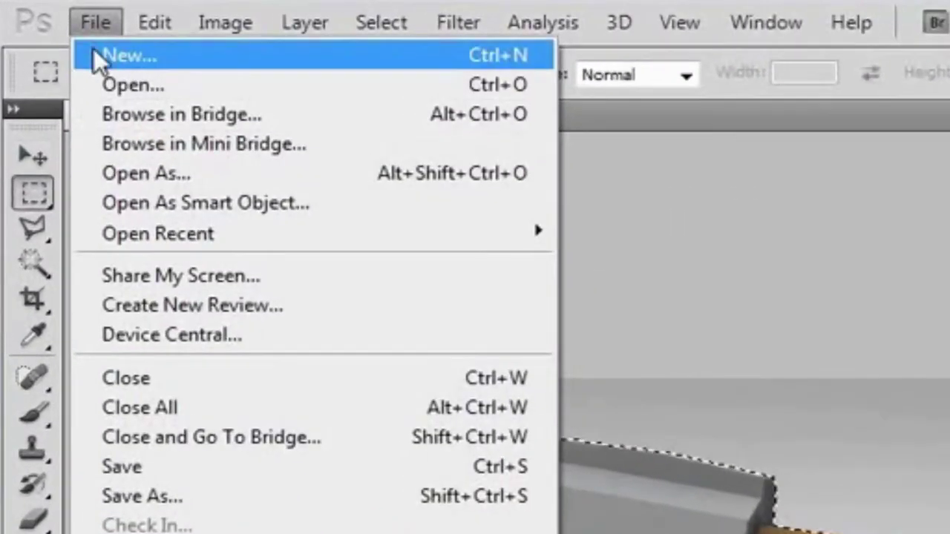
{"action": "left_click", "coordinate": [94, 52]}
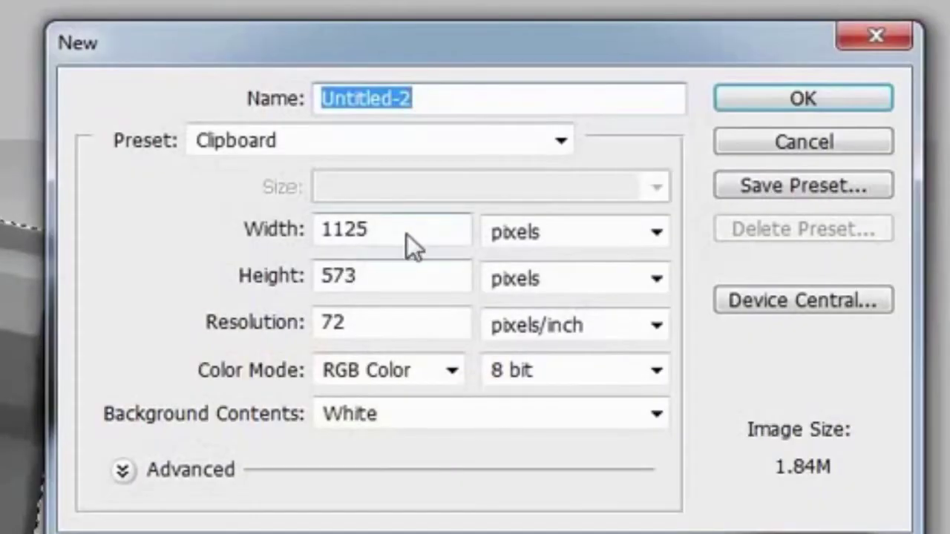
{"action": "left_click_drag", "start_coordinate": [407, 234], "coordinate": [301, 229]}
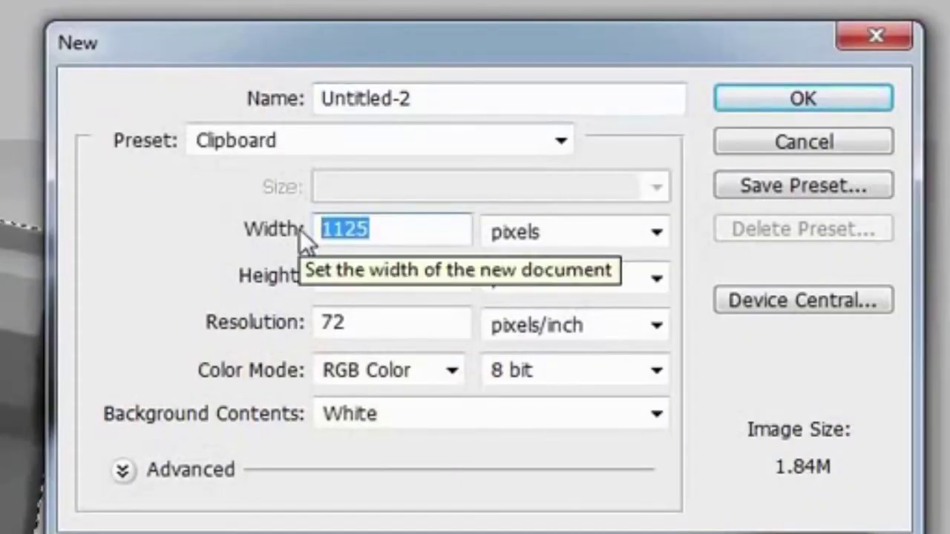
{"action": "type", "text": "1280"}
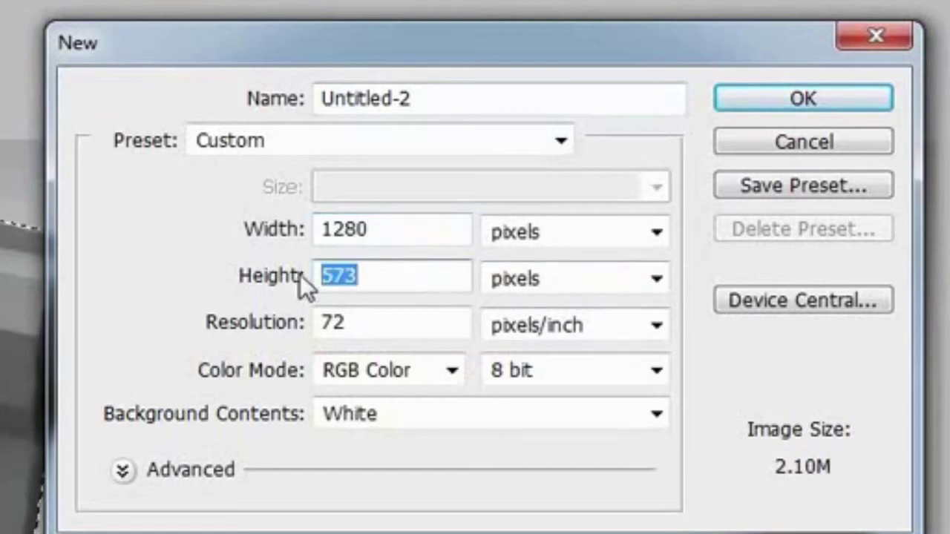
{"action": "type", "text": "72"}
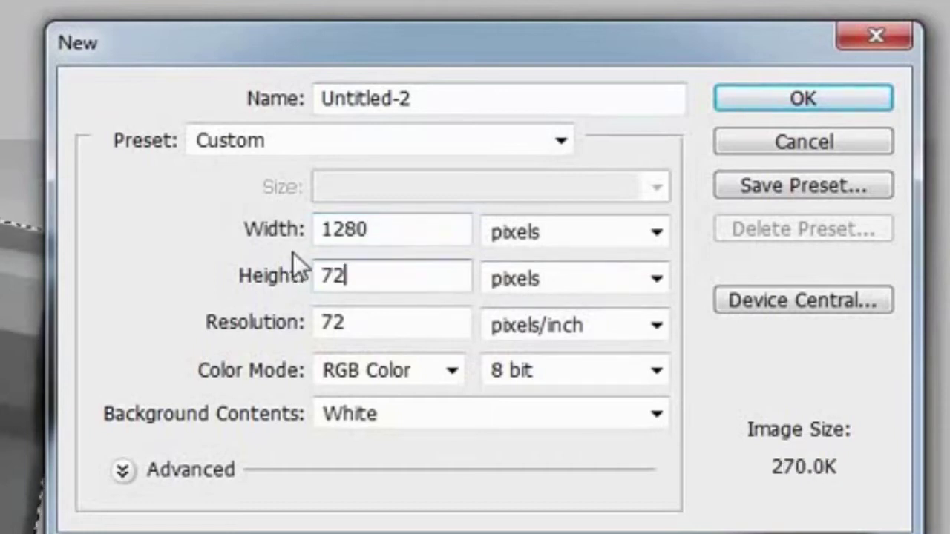
{"action": "type", "text": "0"}
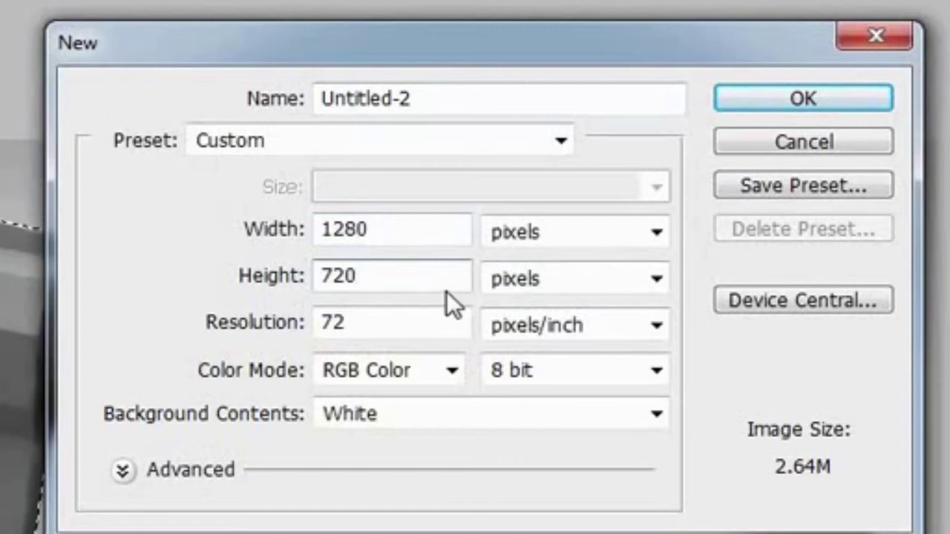
{"action": "left_click", "coordinate": [770, 102]}
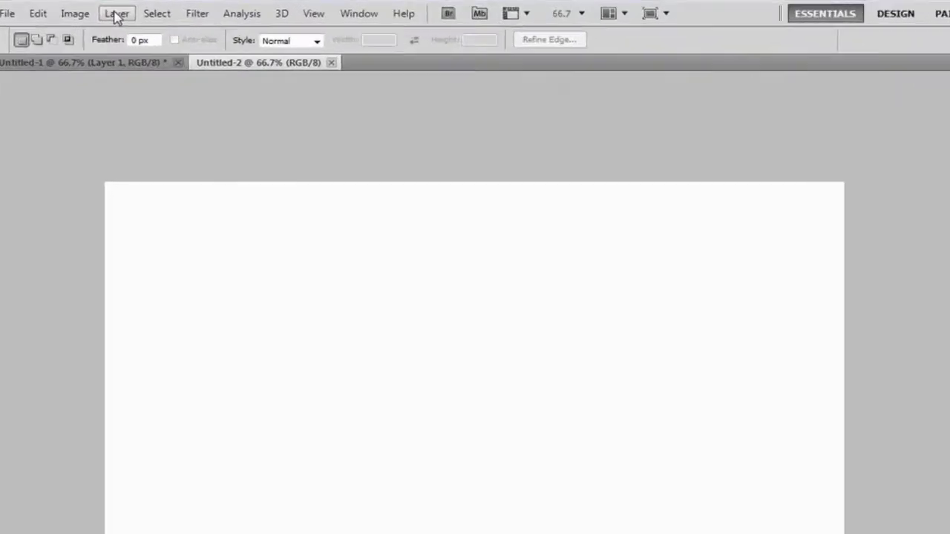
Add a new layer with the default settings above the Background and hide the white Background layer
{"action": "left_click", "coordinate": [124, 10]}
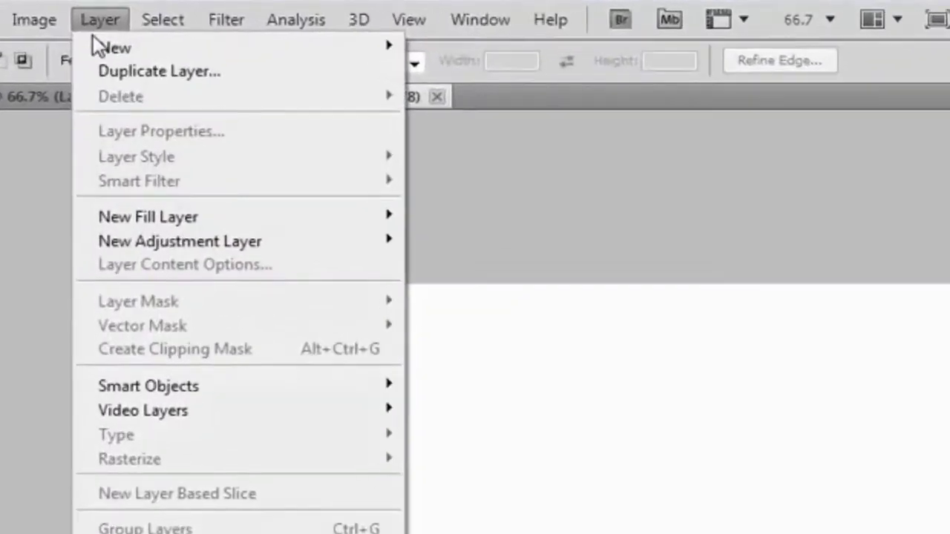
{"action": "left_click", "coordinate": [627, 65]}
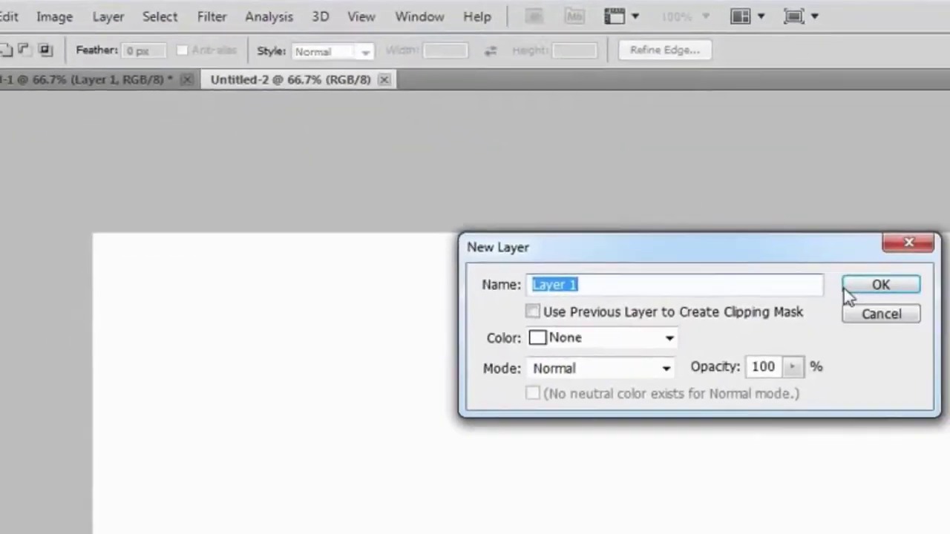
{"action": "left_click", "coordinate": [853, 287]}
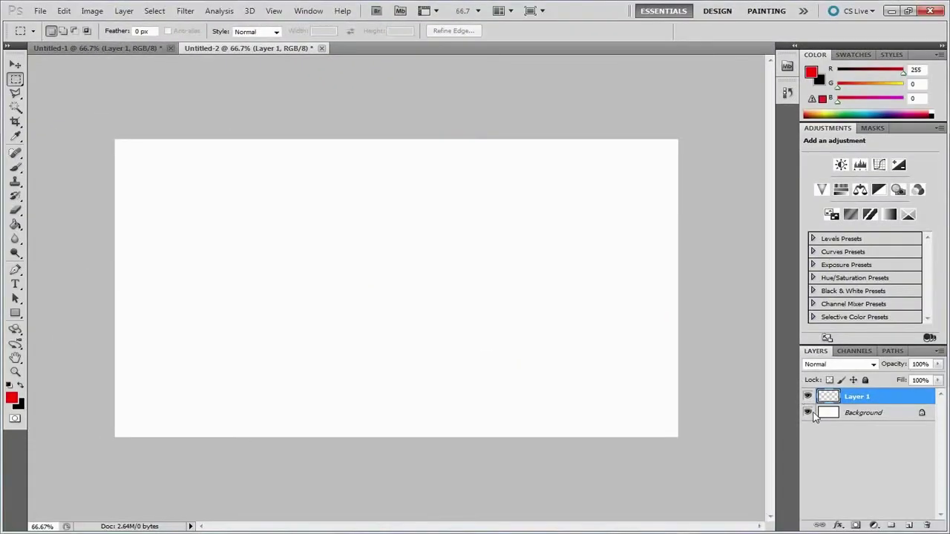
{"action": "left_click", "coordinate": [807, 413]}
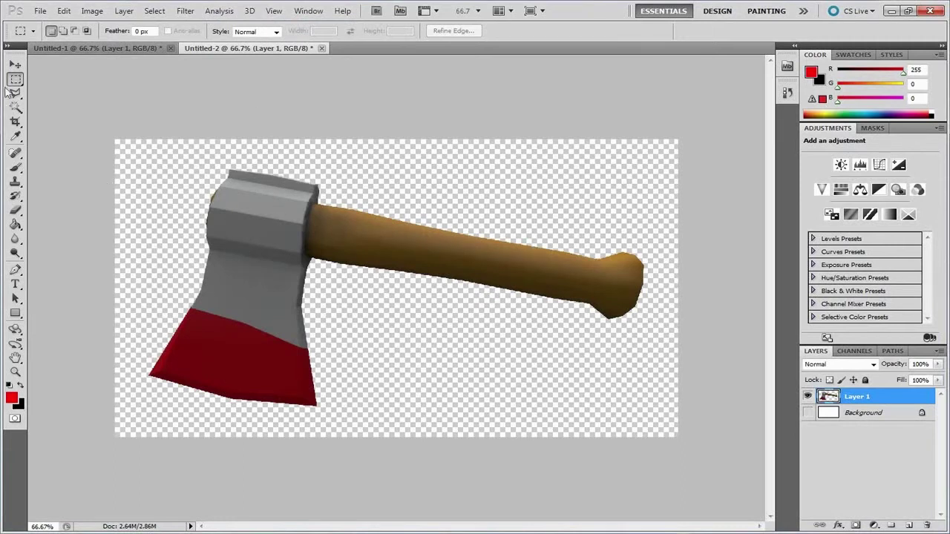
Select the pasted axe by picking the transparent area around it with the Magic Wand and inverting the selection
{"action": "left_click", "coordinate": [18, 109]}
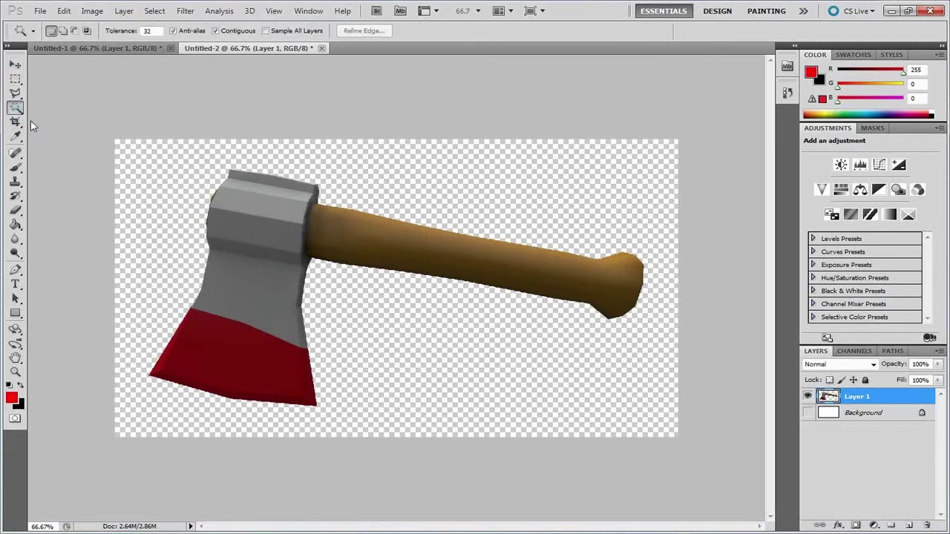
{"action": "left_click", "coordinate": [170, 250]}
{"action": "right_click", "coordinate": [170, 246]}
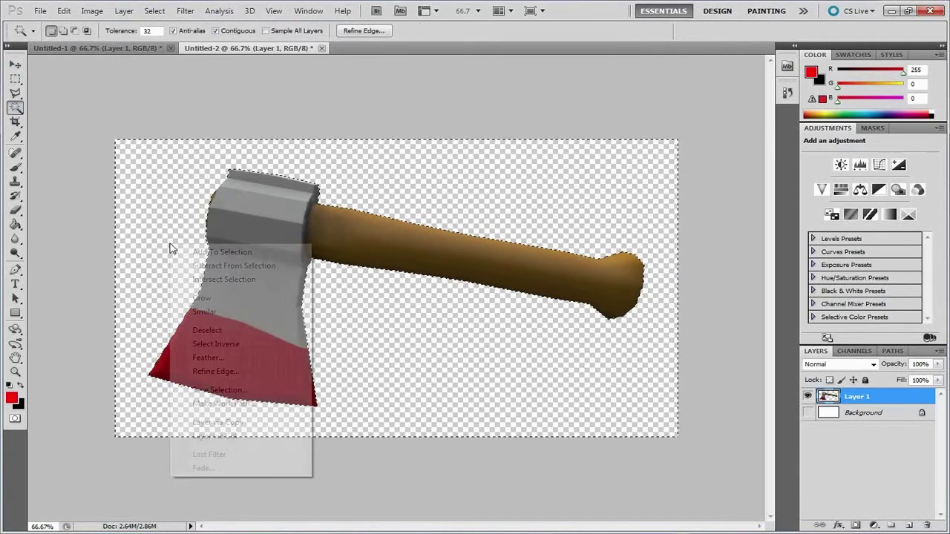
{"action": "left_click", "coordinate": [253, 345]}
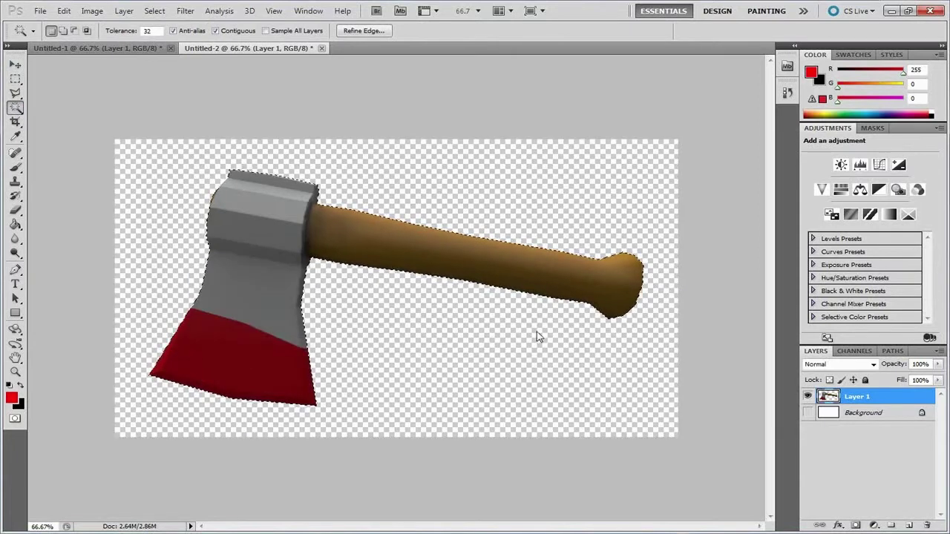
Free Transform the axe to about 60% width and 49% height, rotated about -85°, and move it inside the canvas left of centre
{"action": "left_click", "coordinate": [14, 79]}
{"action": "right_click", "coordinate": [266, 217]}
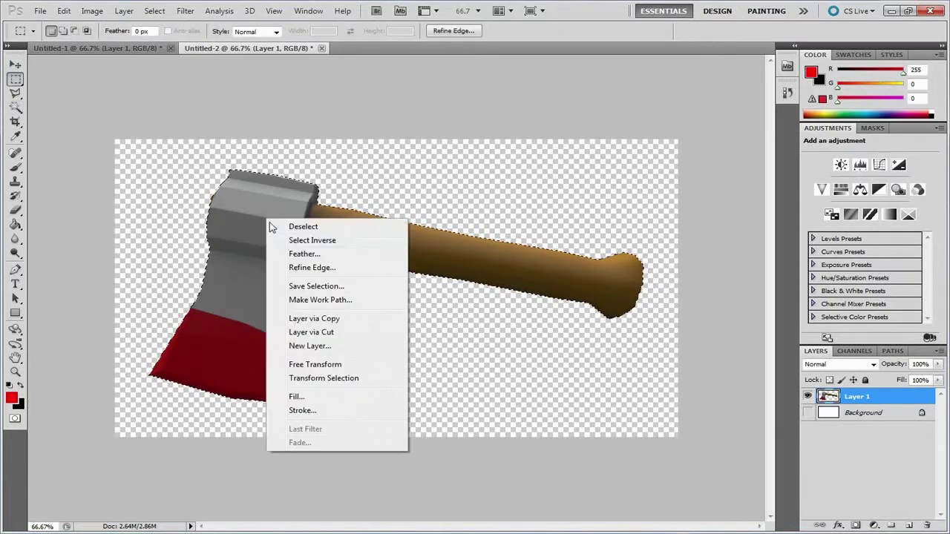
{"action": "left_click", "coordinate": [343, 365]}
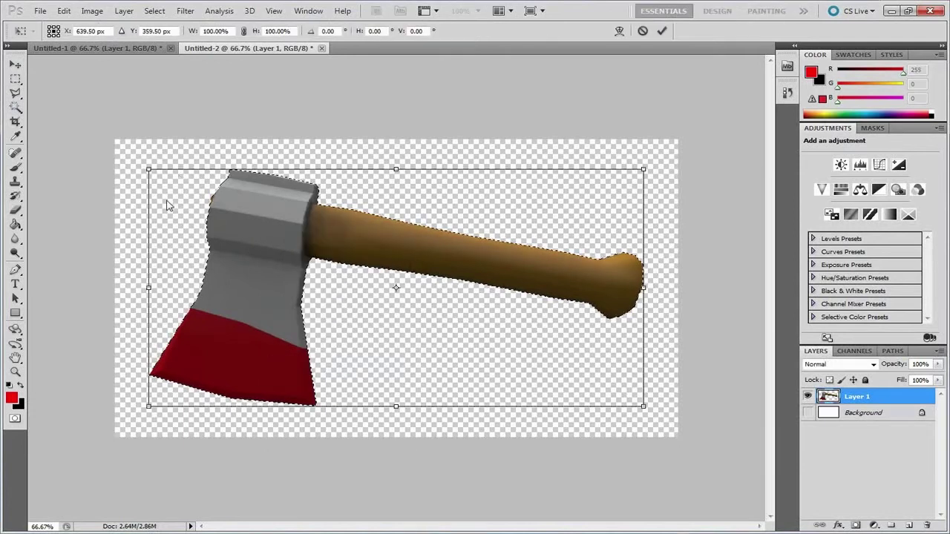
{"action": "left_click_drag", "start_coordinate": [144, 164], "coordinate": [276, 228]}
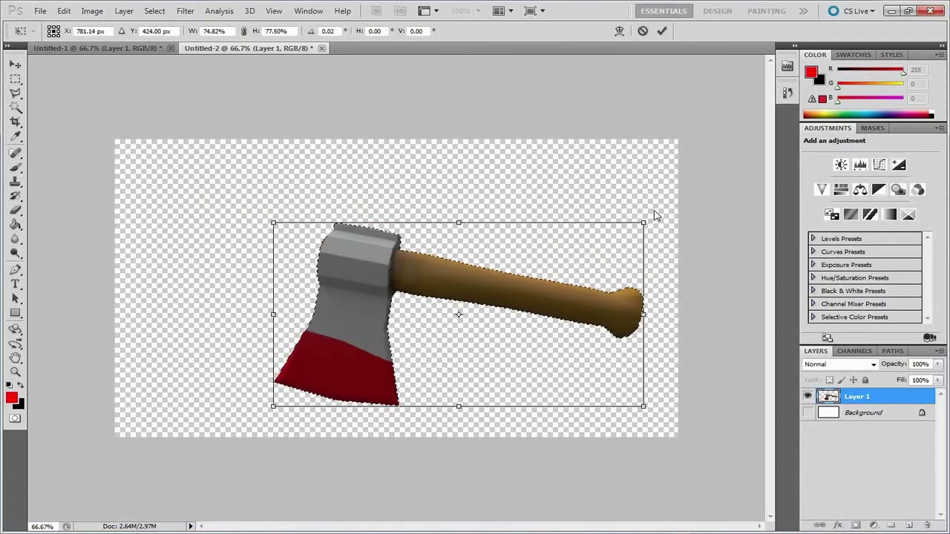
{"action": "left_click_drag", "start_coordinate": [649, 205], "coordinate": [376, 138]}
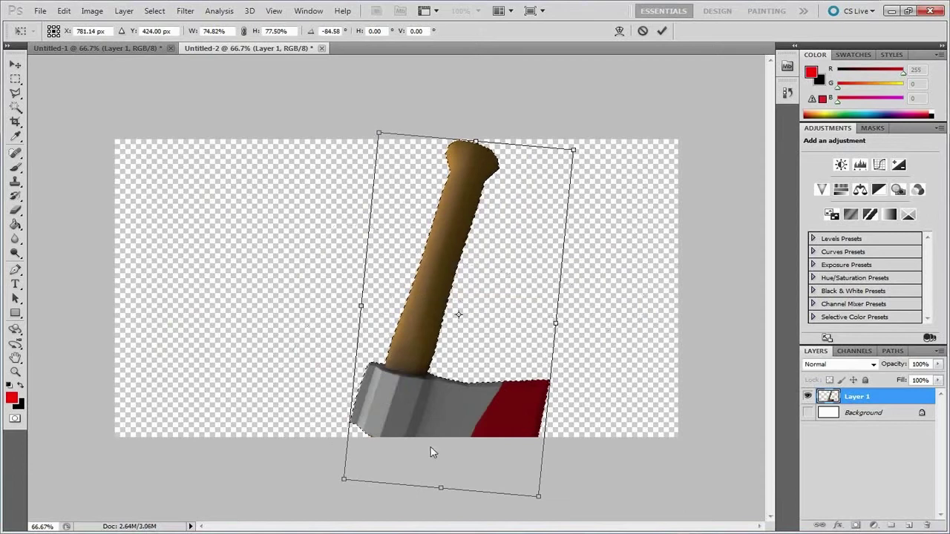
{"action": "left_click_drag", "start_coordinate": [448, 339], "coordinate": [437, 327]}
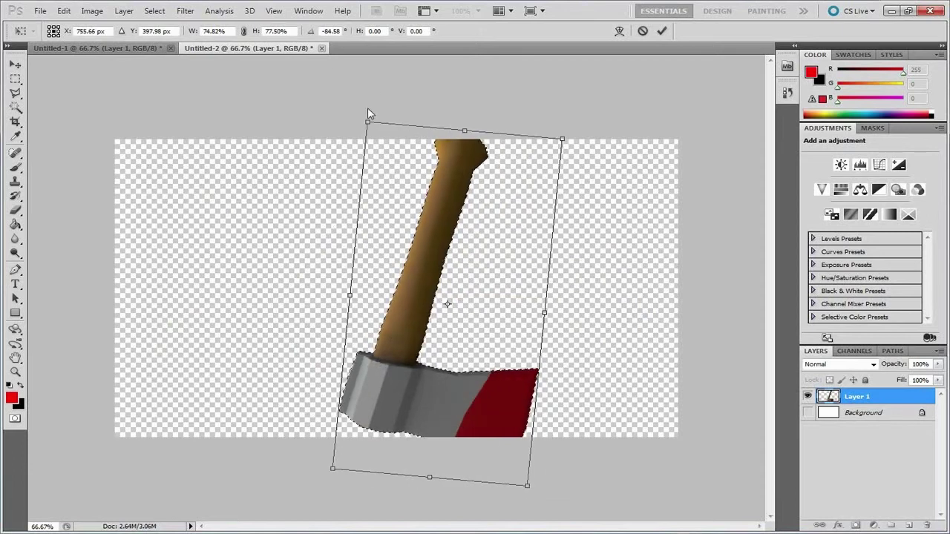
{"action": "left_click_drag", "start_coordinate": [368, 131], "coordinate": [431, 208]}
{"action": "left_click_drag", "start_coordinate": [473, 349], "coordinate": [396, 295]}
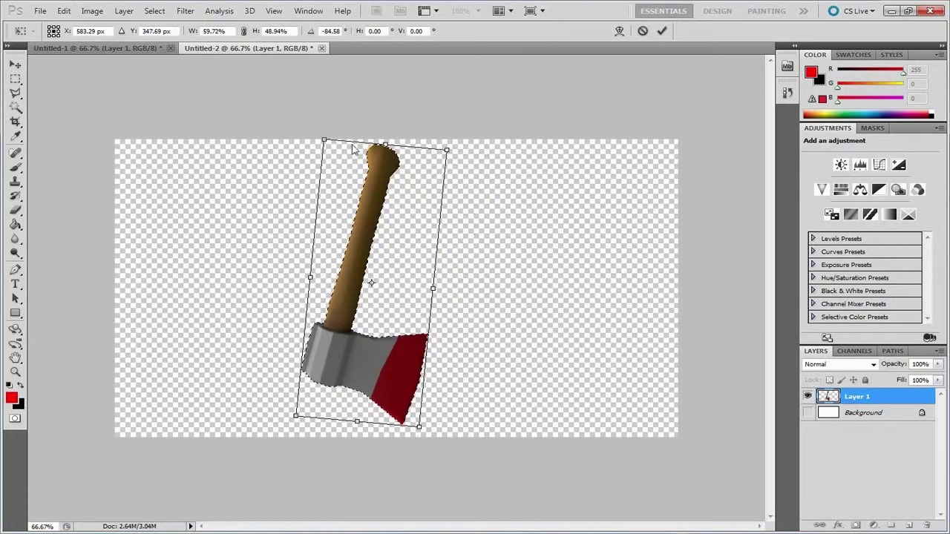
Turn the axe upright with its head at the top at about 81°, shrink it to about 53% by 48%, and apply the transform
{"action": "left_click_drag", "start_coordinate": [329, 141], "coordinate": [466, 415]}
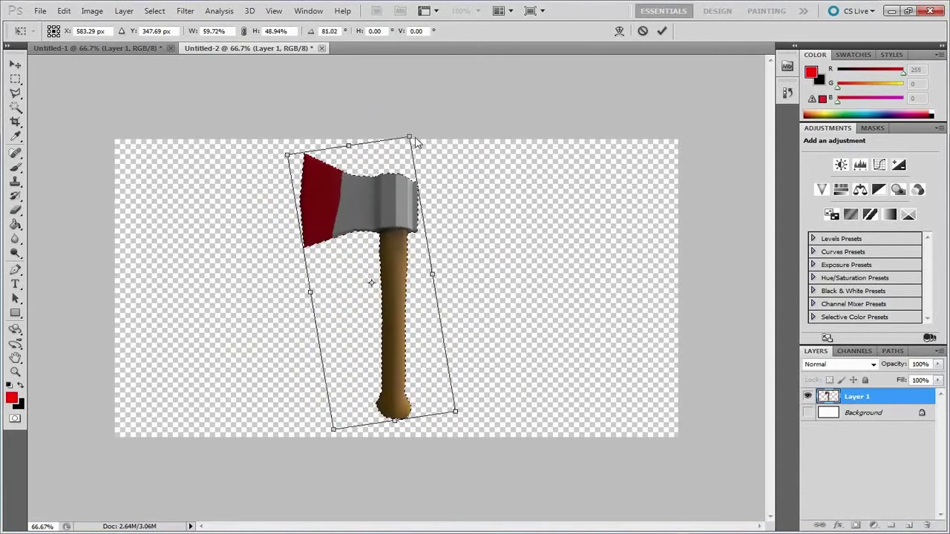
{"action": "left_click_drag", "start_coordinate": [415, 139], "coordinate": [425, 201]}
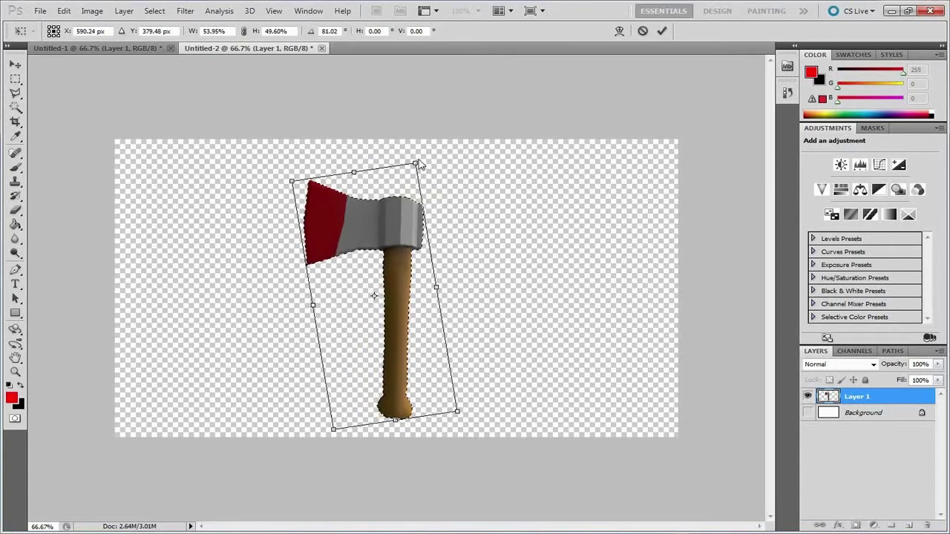
{"action": "left_click_drag", "start_coordinate": [419, 159], "coordinate": [415, 169]}
{"action": "left_click_drag", "start_coordinate": [359, 314], "coordinate": [367, 311]}
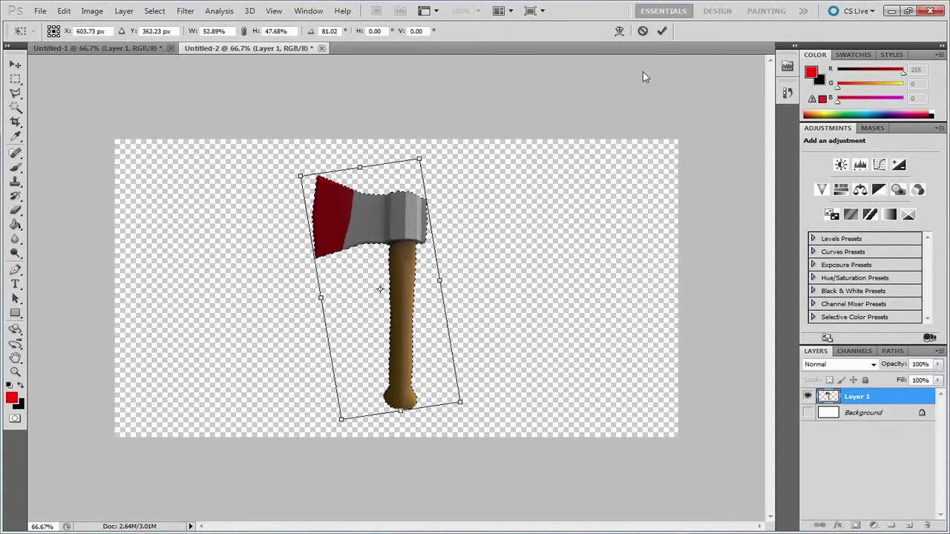
{"action": "left_click", "coordinate": [663, 32]}
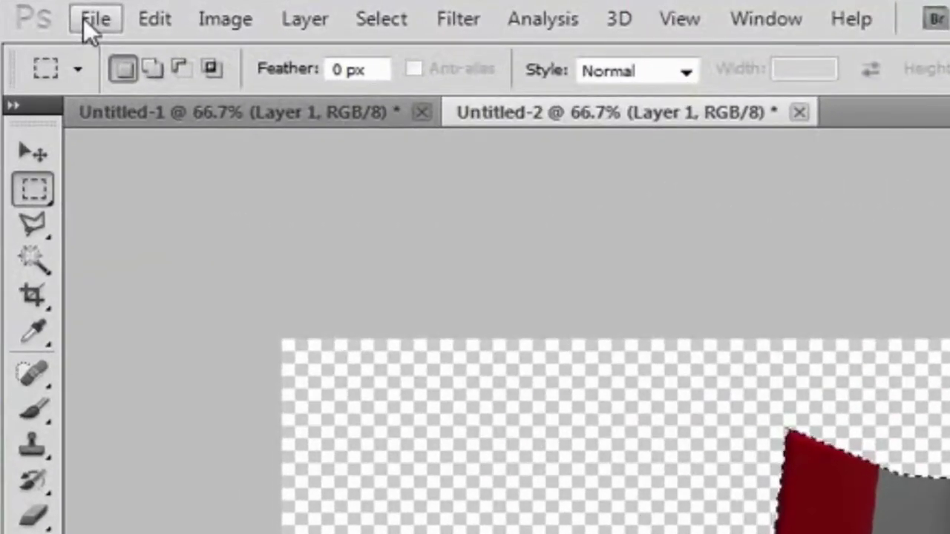
Save the upright axe in the axe frames folder as axe01.png in PNG format without interlacing
{"action": "left_click", "coordinate": [93, 21]}
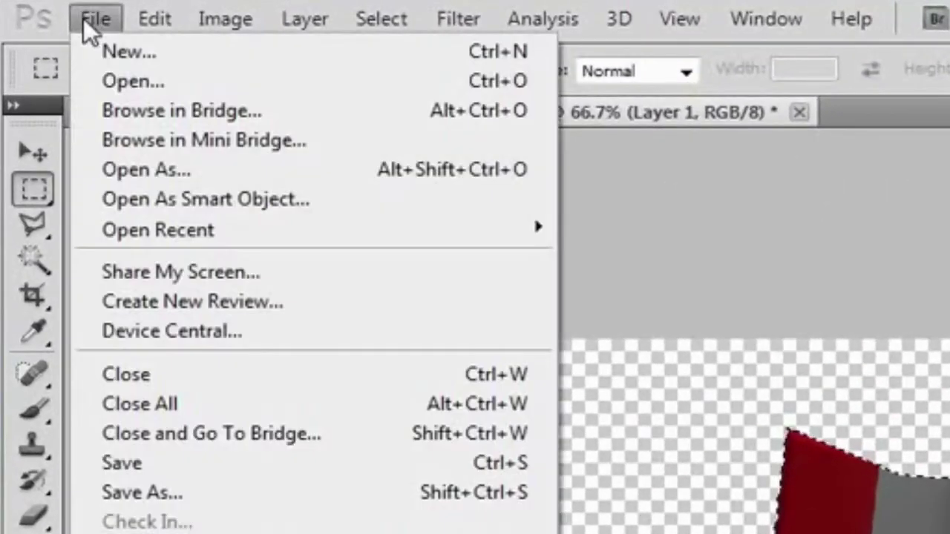
{"action": "left_click", "coordinate": [143, 492]}
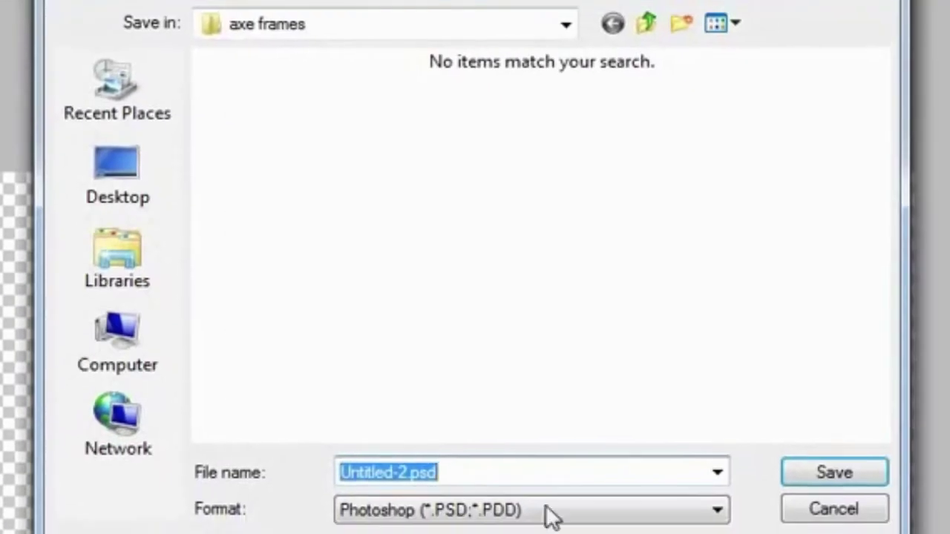
{"action": "left_click", "coordinate": [549, 513]}
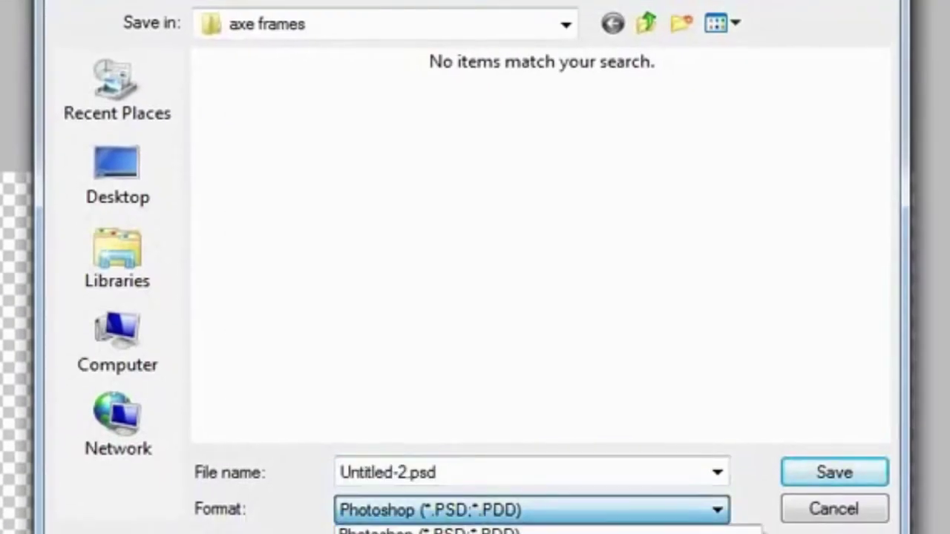
{"action": "key", "text": "Return"}
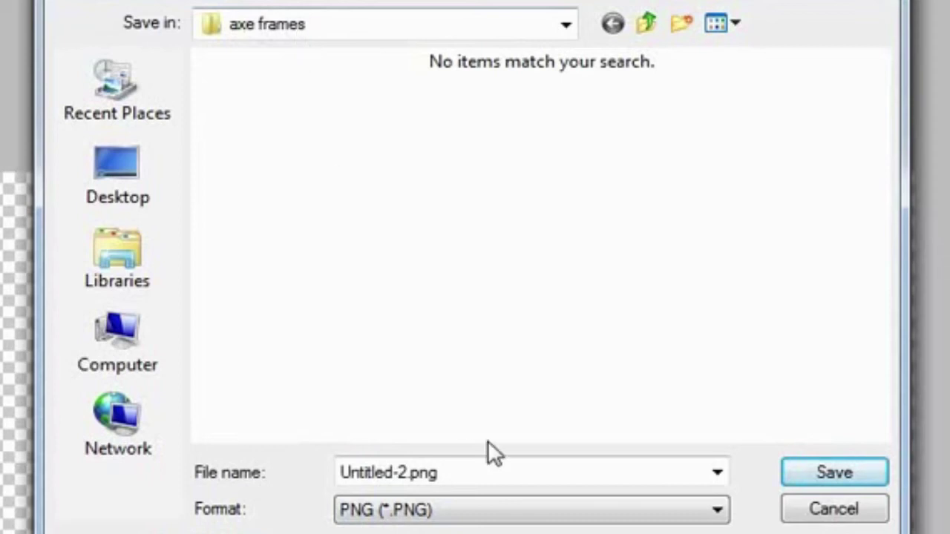
{"action": "left_click", "coordinate": [398, 472]}
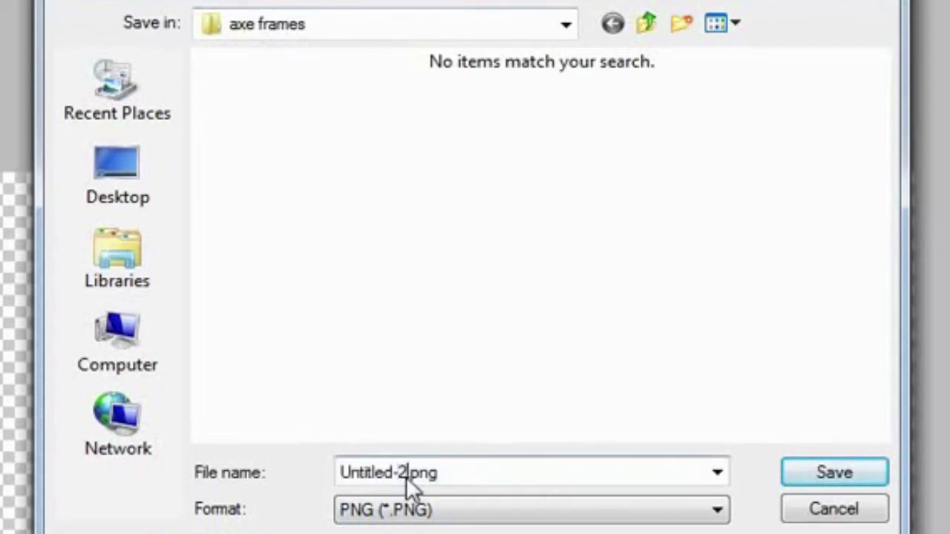
{"action": "left_click_drag", "start_coordinate": [406, 477], "coordinate": [299, 467]}
{"action": "type", "text": "axe01"}
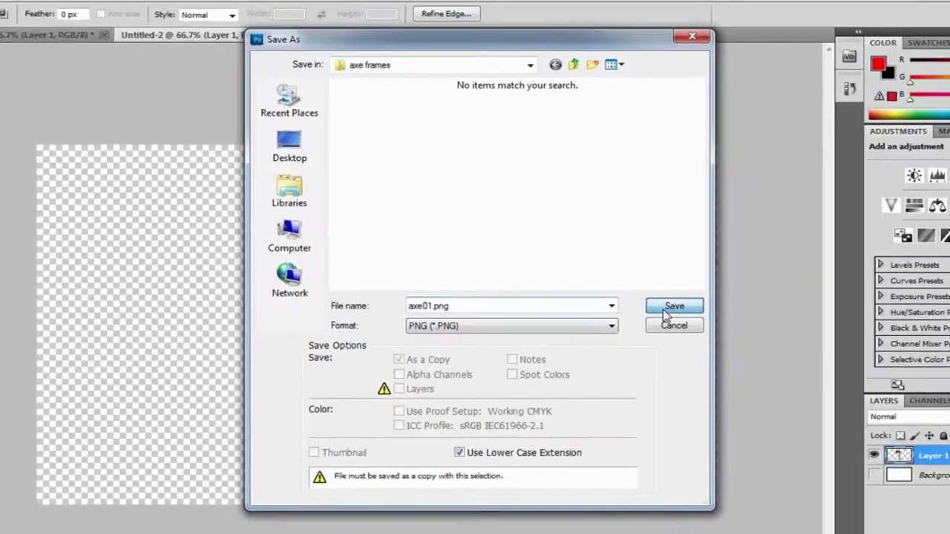
{"action": "left_click", "coordinate": [665, 308]}
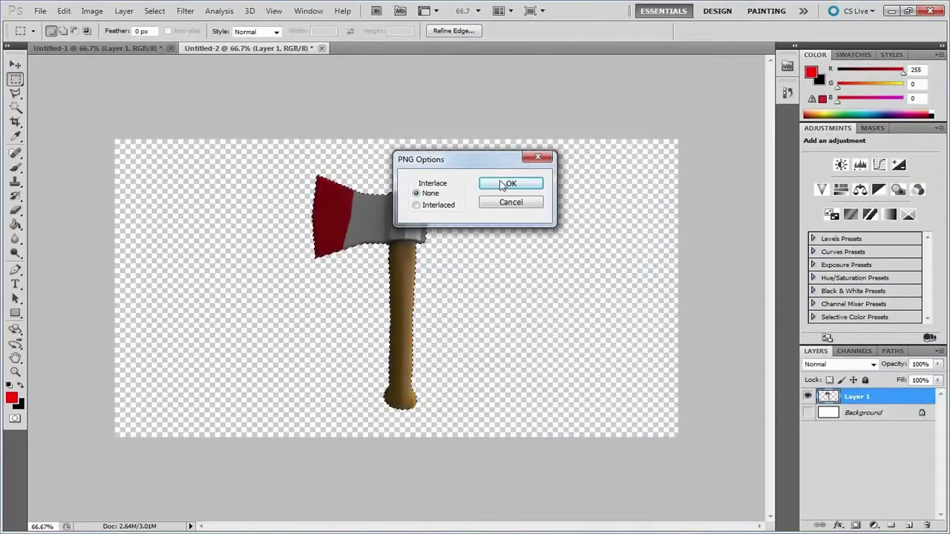
{"action": "left_click", "coordinate": [516, 199]}
Rotate the axe slightly counterclockwise with a transform so its head tips forward, and apply it
{"action": "right_click", "coordinate": [402, 239]}
{"action": "left_click", "coordinate": [444, 417]}
{"action": "left_click_drag", "start_coordinate": [468, 187], "coordinate": [439, 165]}
{"action": "key", "text": "Return"}
Save the slightly tilted axe as axe02.png in PNG format in the axe frames folder
{"action": "left_click", "coordinate": [40, 11]}
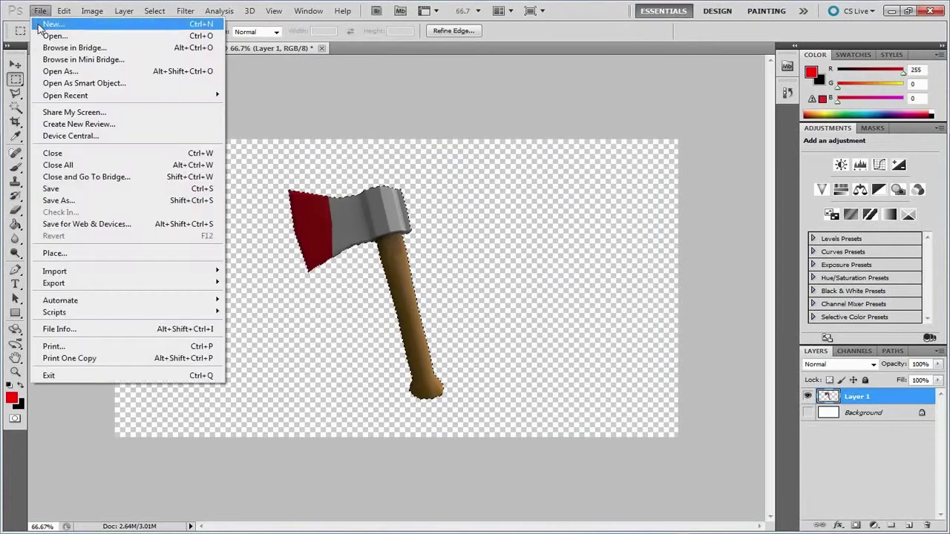
{"action": "left_click", "coordinate": [67, 202]}
{"action": "left_click", "coordinate": [528, 290]}
{"action": "left_click", "coordinate": [445, 417]}
{"action": "left_click", "coordinate": [399, 145]}
{"action": "left_click_drag", "start_coordinate": [445, 272], "coordinate": [441, 273]}
{"action": "type", "text": "2"}
{"action": "left_click", "coordinate": [653, 276]}
{"action": "left_click", "coordinate": [526, 180]}
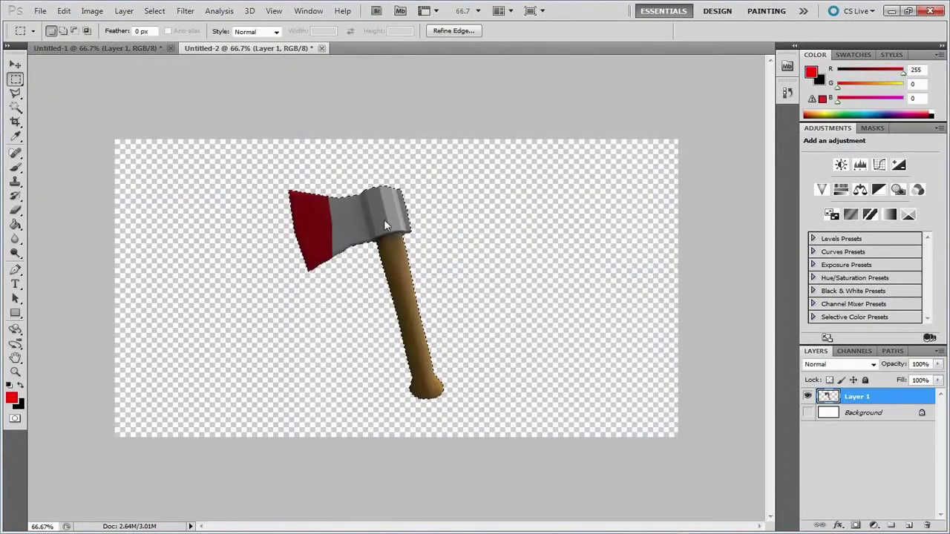
Rotate the axe a further step counterclockwise so its handle leans more strongly
{"action": "right_click", "coordinate": [381, 211]}
{"action": "left_click", "coordinate": [423, 371]}
{"action": "left_click_drag", "start_coordinate": [468, 195], "coordinate": [433, 168]}
Save the strongly leaning axe in the axe frames folder as axe03.png in PNG format without interlacing
{"action": "left_click", "coordinate": [40, 10]}
{"action": "left_click", "coordinate": [67, 202]}
{"action": "left_click", "coordinate": [477, 289]}
{"action": "left_click", "coordinate": [446, 417]}
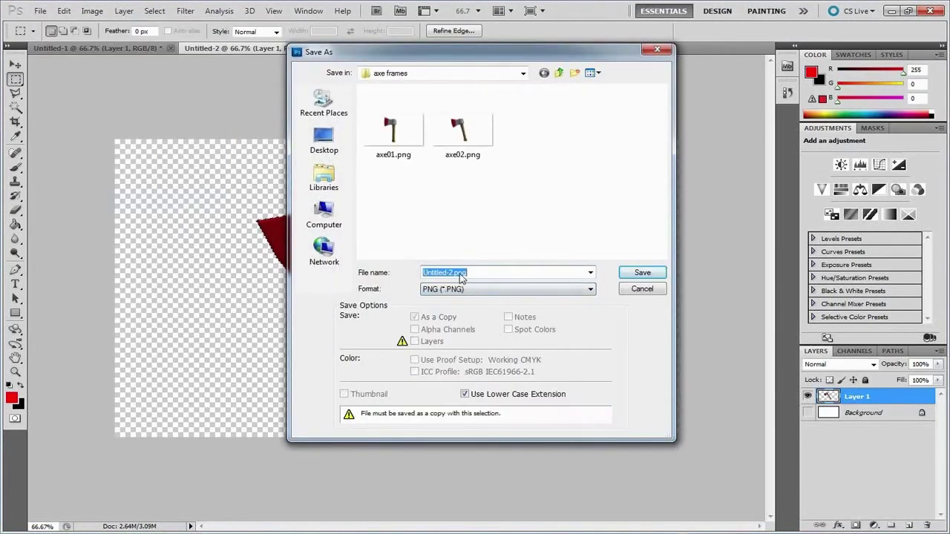
{"action": "left_click", "coordinate": [460, 139]}
{"action": "left_click", "coordinate": [440, 274]}
{"action": "left_click", "coordinate": [653, 274]}
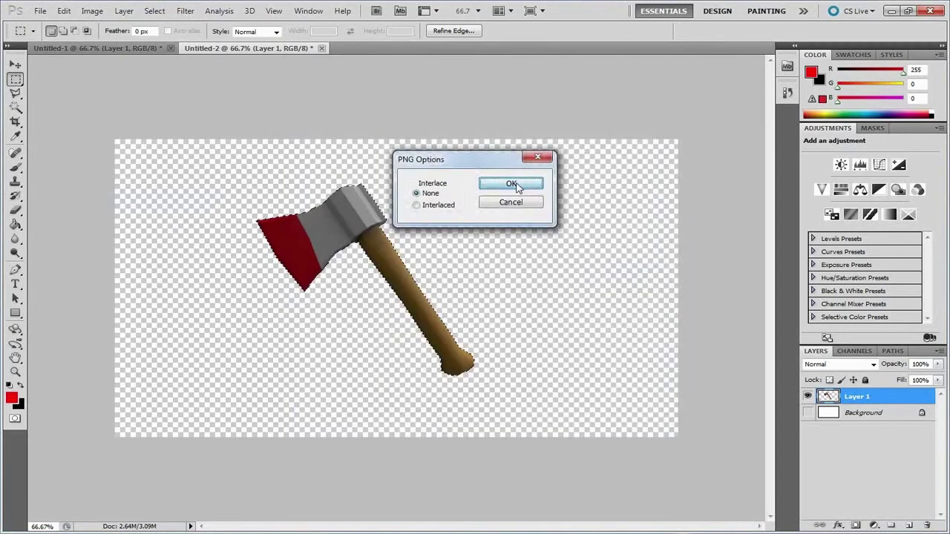
{"action": "left_click", "coordinate": [514, 184]}
Rotate the axe further counterclockwise with a free transform so its handle slopes down about 30 degrees below horizontal, and apply it
{"action": "right_click", "coordinate": [351, 210]}
{"action": "left_click", "coordinate": [419, 356]}
{"action": "left_click_drag", "start_coordinate": [523, 190], "coordinate": [475, 135]}
{"action": "left_click", "coordinate": [661, 31]}
{"action": "left_click", "coordinate": [662, 32]}
Save the rotated axe as axe04.png in PNG format without interlacing in the axe frames folder
{"action": "left_click", "coordinate": [40, 10]}
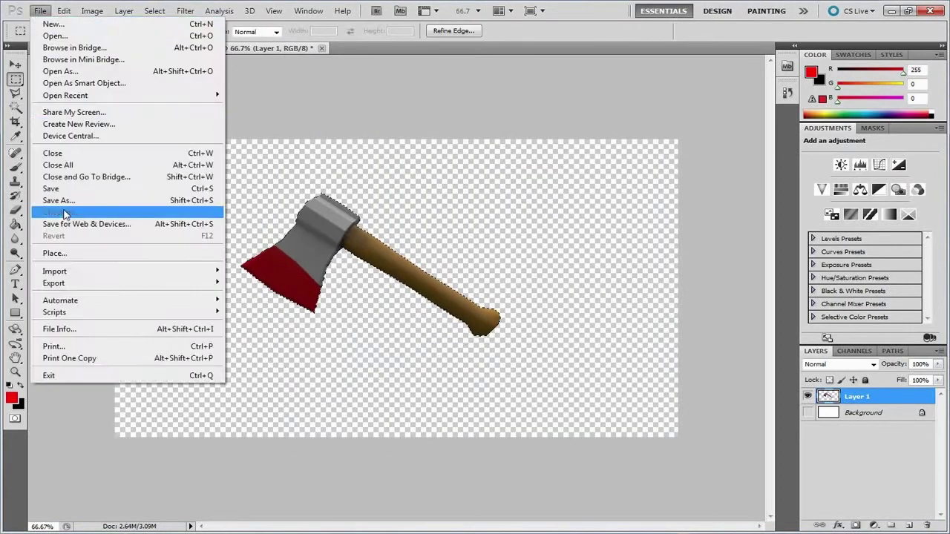
{"action": "left_click", "coordinate": [60, 195]}
{"action": "left_click", "coordinate": [507, 289]}
{"action": "left_click", "coordinate": [505, 438]}
{"action": "left_click", "coordinate": [531, 130]}
{"action": "left_click", "coordinate": [643, 275]}
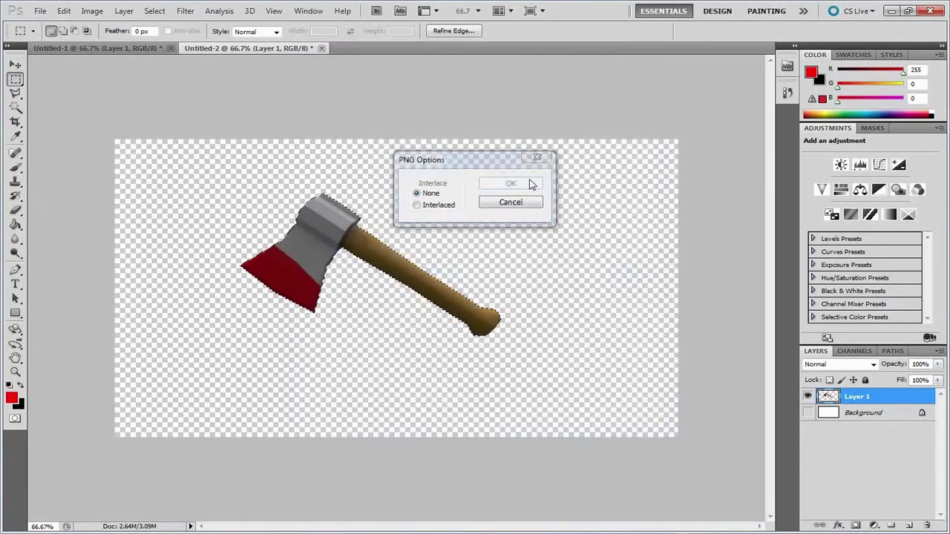
{"action": "left_click", "coordinate": [528, 184]}
Rotate the axe counterclockwise until its handle is nearly horizontal with the blade facing down, and apply the transform
{"action": "right_click", "coordinate": [325, 229]}
{"action": "left_click", "coordinate": [346, 377]}
{"action": "left_click_drag", "start_coordinate": [512, 190], "coordinate": [472, 139]}
{"action": "left_click", "coordinate": [41, 10]}
{"action": "left_click", "coordinate": [661, 31]}
Save the nearly horizontal axe as axe05.png in PNG format without interlacing
{"action": "left_click", "coordinate": [40, 10]}
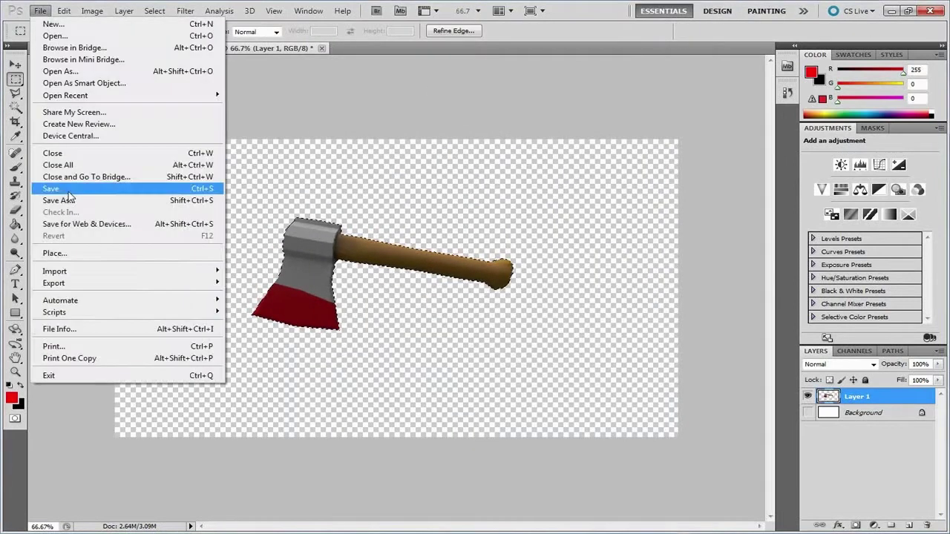
{"action": "left_click", "coordinate": [63, 191]}
{"action": "left_click", "coordinate": [507, 288]}
{"action": "left_click", "coordinate": [463, 423]}
{"action": "left_click", "coordinate": [595, 134]}
{"action": "type", "text": "5.png"}
{"action": "left_click", "coordinate": [645, 272]}
{"action": "left_click", "coordinate": [510, 183]}
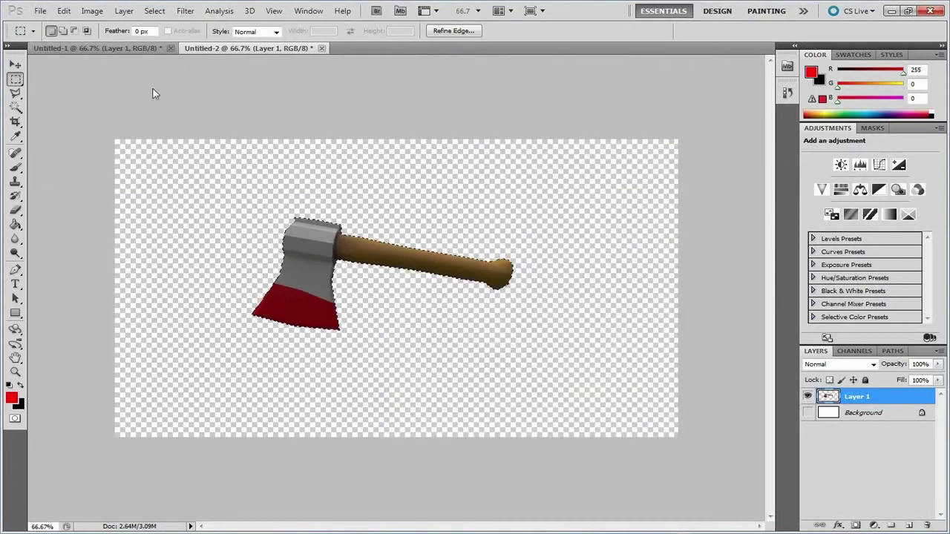
Rotate the axe about 19 degrees counterclockwise with a free transform so the handle end rises slightly above the head
{"action": "left_click", "coordinate": [40, 11]}
{"action": "right_click", "coordinate": [324, 245]}
{"action": "left_click", "coordinate": [360, 390]}
{"action": "left_click_drag", "start_coordinate": [523, 204], "coordinate": [492, 162]}
Apply the pending transformation and save the axe as axe06.png in PNG format in the axe frames folder
{"action": "left_click", "coordinate": [40, 10]}
{"action": "left_click", "coordinate": [60, 196]}
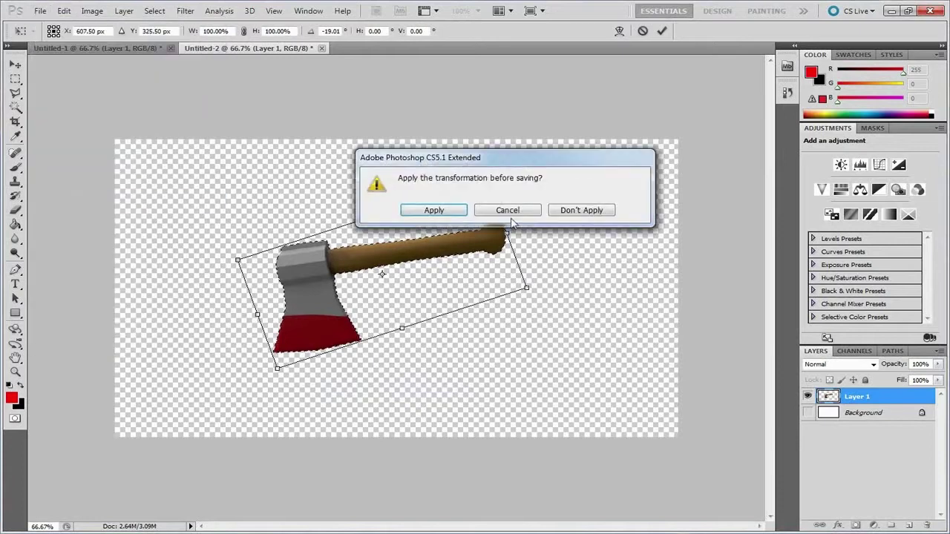
{"action": "left_click", "coordinate": [435, 207]}
{"action": "left_click", "coordinate": [460, 289]}
{"action": "left_click", "coordinate": [505, 419]}
{"action": "left_click", "coordinate": [389, 248]}
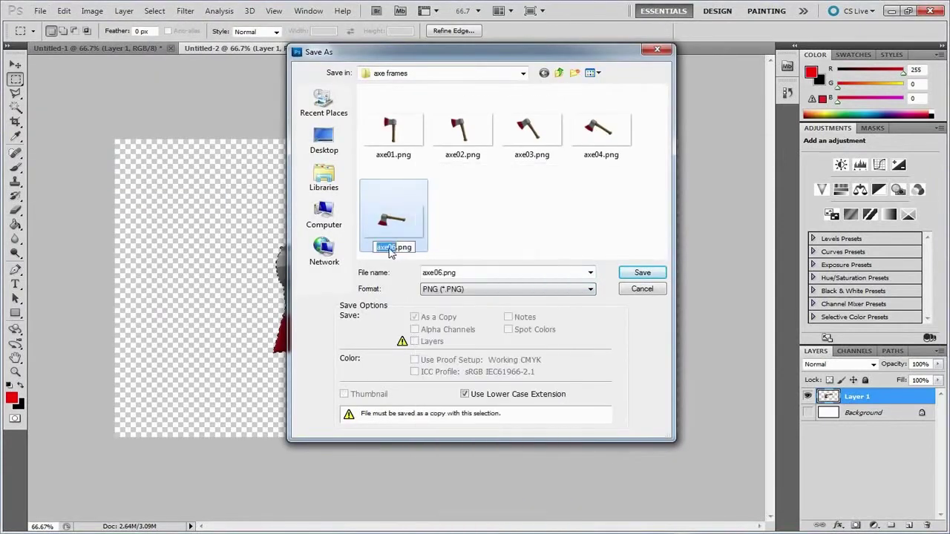
{"action": "left_click", "coordinate": [642, 273]}
Rotate the axe about 12 degrees counterclockwise with a free transform and apply it
{"action": "right_click", "coordinate": [333, 270]}
{"action": "left_click", "coordinate": [367, 415]}
{"action": "left_click_drag", "start_coordinate": [561, 345], "coordinate": [570, 304]}
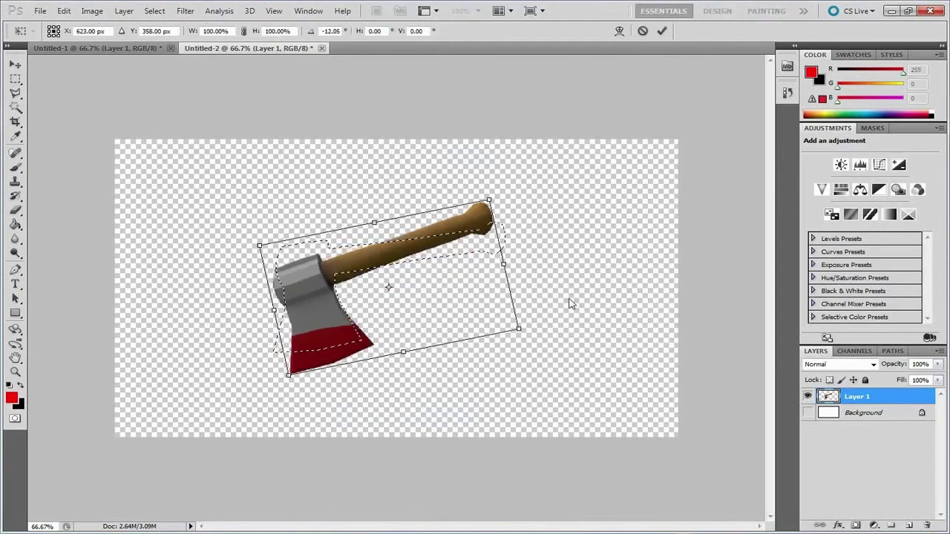
{"action": "key", "text": "Return"}
Save the axe with its raised handle as axe07.png in PNG format without interlacing
{"action": "left_click", "coordinate": [40, 10]}
{"action": "left_click", "coordinate": [59, 199]}
{"action": "left_click", "coordinate": [460, 289]}
{"action": "left_click", "coordinate": [443, 422]}
{"action": "left_click", "coordinate": [460, 230]}
{"action": "left_click_drag", "start_coordinate": [445, 272], "coordinate": [438, 272]}
{"action": "left_click", "coordinate": [641, 273]}
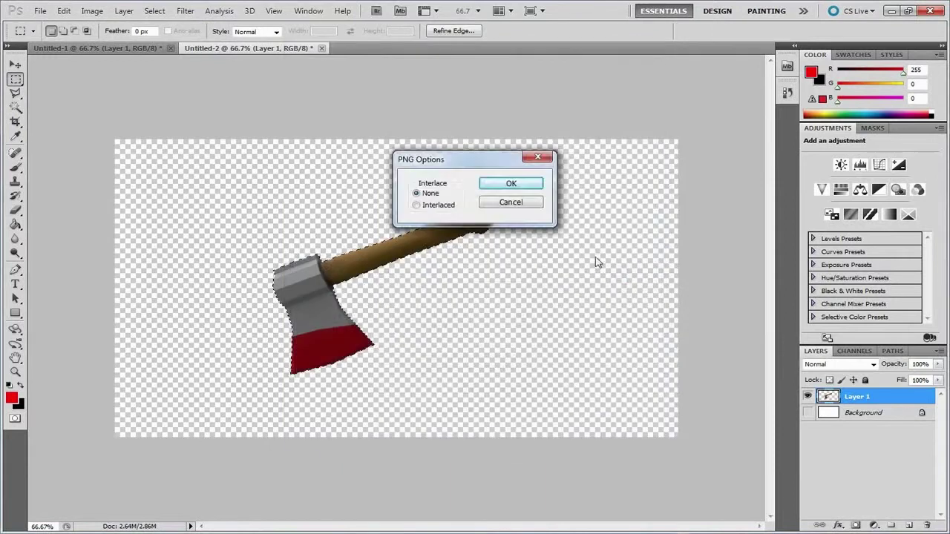
{"action": "left_click", "coordinate": [511, 184]}
Rotate the axe another small step counterclockwise so the handle rises more steeply, and apply the transform
{"action": "right_click", "coordinate": [392, 249]}
{"action": "left_click", "coordinate": [450, 396]}
{"action": "left_click_drag", "start_coordinate": [523, 386], "coordinate": [542, 346]}
{"action": "left_click", "coordinate": [665, 31]}
Save the rotated axe as axe08.png in PNG format without interlacing in the axe frames folder
{"action": "key", "text": "ctrl+shift+s"}
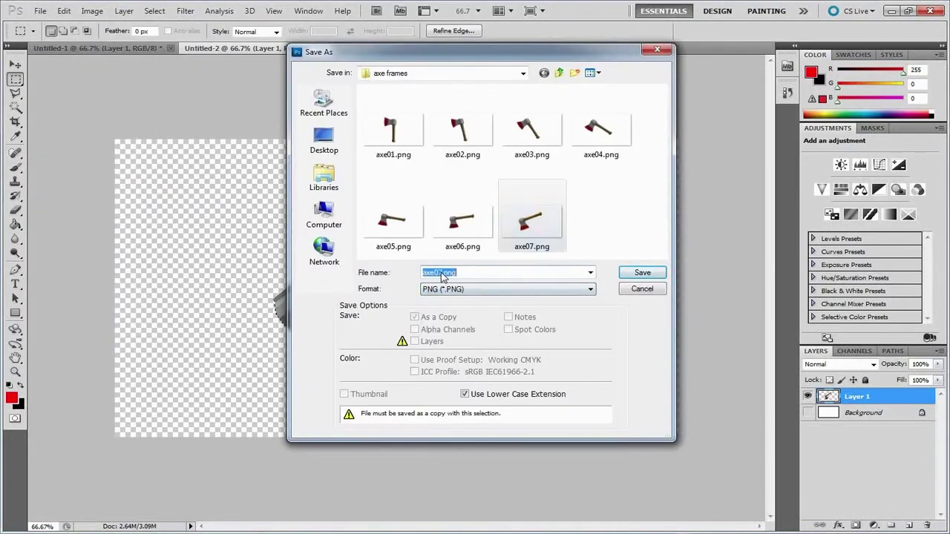
{"action": "type", "text": "8"}
{"action": "left_click", "coordinate": [641, 273]}
{"action": "left_click", "coordinate": [509, 183]}
Rotate the axe about 12 degrees counterclockwise so its handle rises diagonally above the head, and apply the transform
{"action": "right_click", "coordinate": [429, 205]}
{"action": "left_click", "coordinate": [471, 351]}
{"action": "left_click_drag", "start_coordinate": [505, 393], "coordinate": [523, 356]}
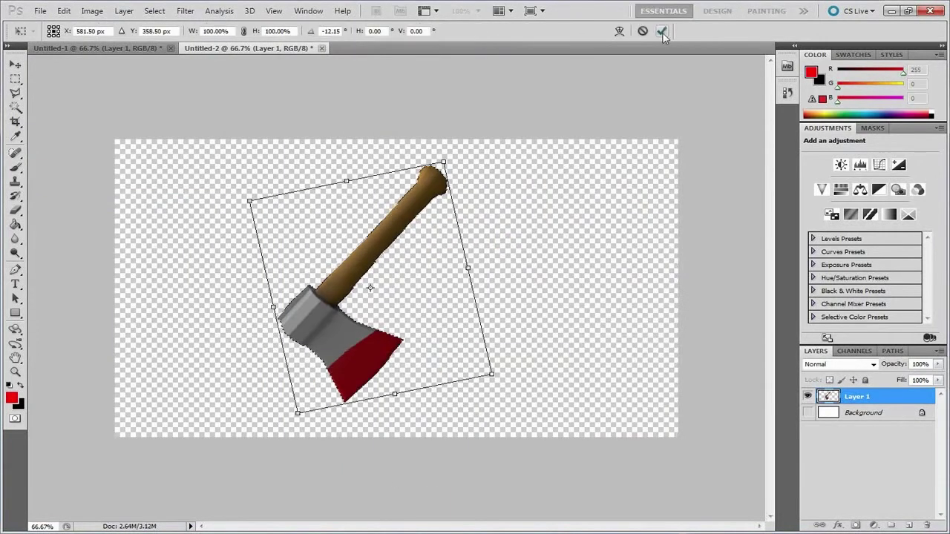
{"action": "left_click", "coordinate": [663, 32]}
Save the diagonal axe as axe09.png in PNG format without interlacing
{"action": "left_click", "coordinate": [40, 10]}
{"action": "left_click", "coordinate": [443, 421]}
{"action": "left_click", "coordinate": [599, 211]}
{"action": "left_click_drag", "start_coordinate": [445, 272], "coordinate": [438, 273]}
{"action": "type", "text": "9"}
{"action": "left_click", "coordinate": [642, 273]}
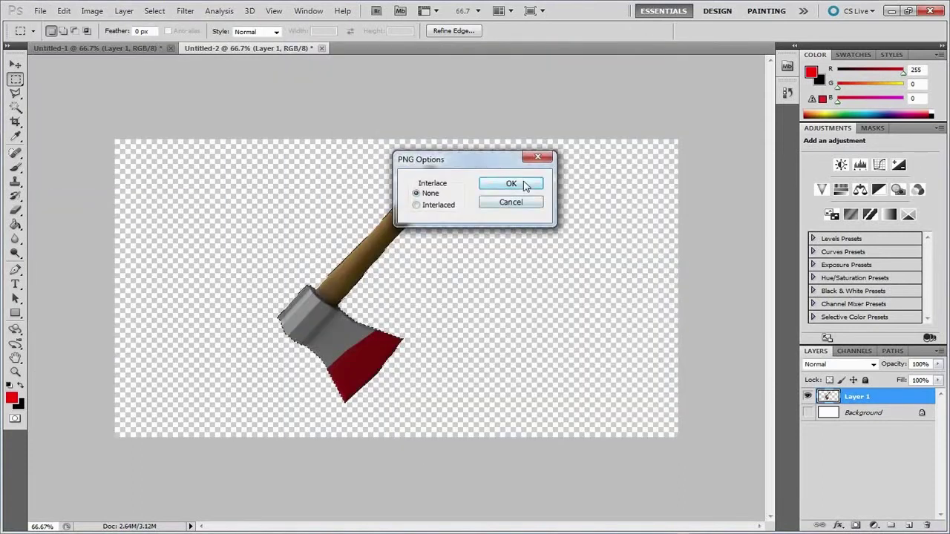
{"action": "left_click", "coordinate": [523, 184]}
Rotate the axe further counterclockwise with a free transform so the handle stands steeper over the head, and apply it
{"action": "right_click", "coordinate": [421, 128]}
{"action": "left_click", "coordinate": [464, 273]}
{"action": "left_click_drag", "start_coordinate": [460, 432], "coordinate": [484, 408]}
{"action": "left_click", "coordinate": [662, 31]}
Save the steeply raised axe as axe10.png in PNG format without interlacing in the axe frames folder
{"action": "left_click", "coordinate": [40, 10]}
{"action": "left_click", "coordinate": [74, 205]}
{"action": "left_click", "coordinate": [512, 289]}
{"action": "left_click", "coordinate": [443, 421]}
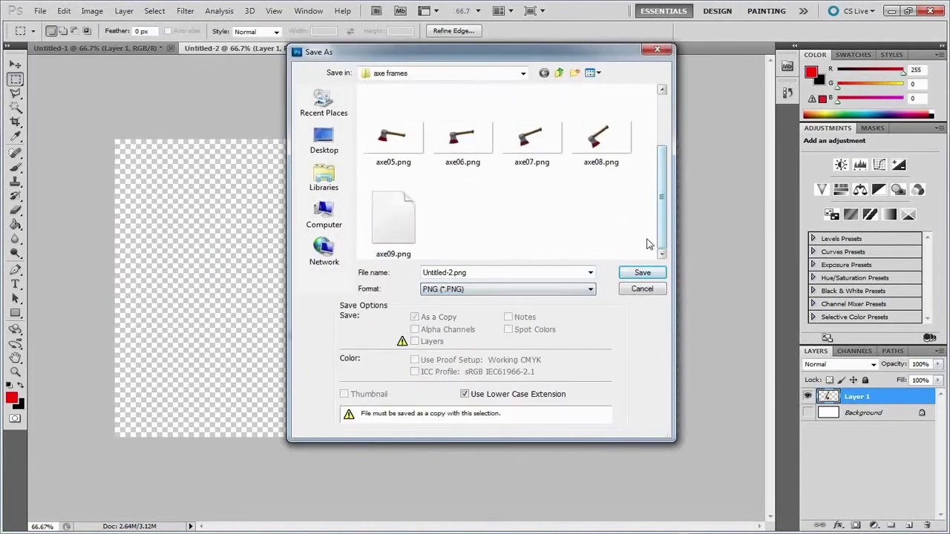
{"action": "left_click", "coordinate": [407, 226]}
{"action": "mouse_move", "coordinate": [434, 273]}
{"action": "left_mouse_down"}
{"action": "mouse_move", "coordinate": [442, 274]}
{"action": "mouse_move", "coordinate": [439, 259]}
{"action": "mouse_move", "coordinate": [443, 281]}
{"action": "left_mouse_up"}
{"action": "type", "text": "10"}
{"action": "left_click", "coordinate": [642, 272]}
{"action": "left_click", "coordinate": [522, 184]}
Rotate the axe counterclockwise until its handle points almost straight up, and apply the transform
{"action": "right_click", "coordinate": [376, 111]}
{"action": "left_click", "coordinate": [417, 257]}
{"action": "left_click", "coordinate": [661, 32]}
Save the nearly vertical upside-down axe as axe11.png in PNG format without interlacing
{"action": "left_click", "coordinate": [509, 288]}
{"action": "left_click", "coordinate": [464, 356]}
{"action": "left_click", "coordinate": [462, 230]}
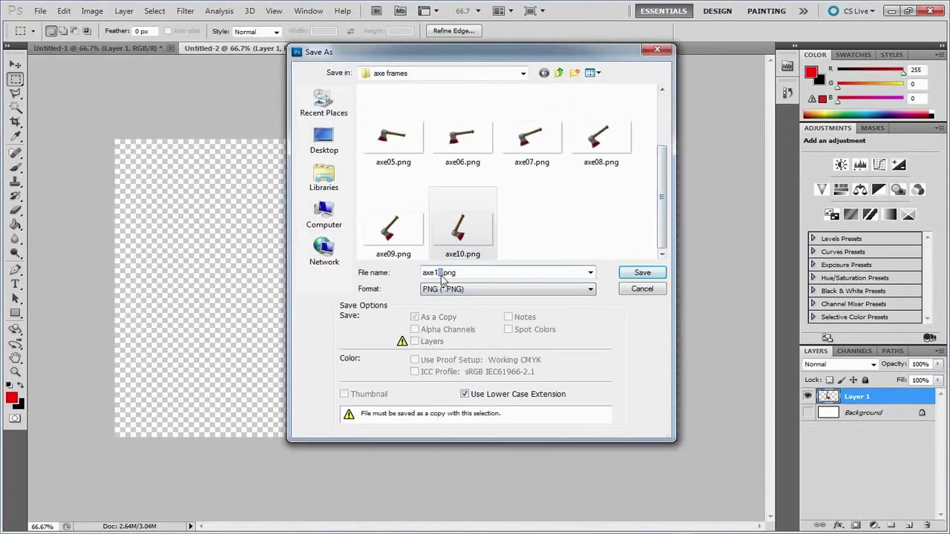
{"action": "left_click", "coordinate": [642, 273]}
{"action": "left_click", "coordinate": [522, 184]}
Rotate the axe counterclockwise past vertical so the upward handle leans slightly left, and apply the transform
{"action": "right_click", "coordinate": [413, 365]}
{"action": "left_click", "coordinate": [451, 257]}
{"action": "left_click_drag", "start_coordinate": [457, 413], "coordinate": [494, 381]}
{"action": "left_click", "coordinate": [661, 32]}
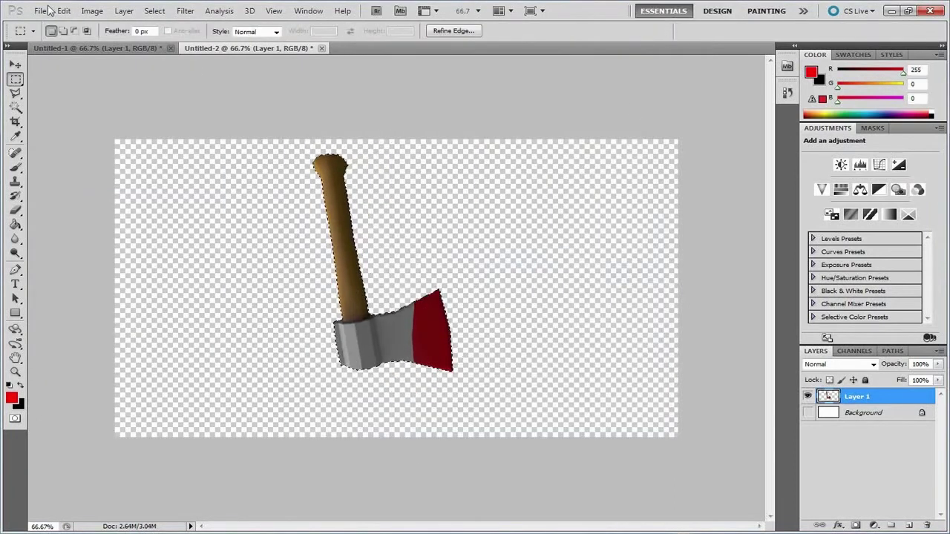
Save the axe with its handle leaning slightly left as axe12.png in PNG format
{"action": "left_click", "coordinate": [43, 10]}
{"action": "left_click", "coordinate": [74, 205]}
{"action": "left_click", "coordinate": [483, 290]}
{"action": "left_click", "coordinate": [464, 357]}
{"action": "left_click", "coordinate": [532, 226]}
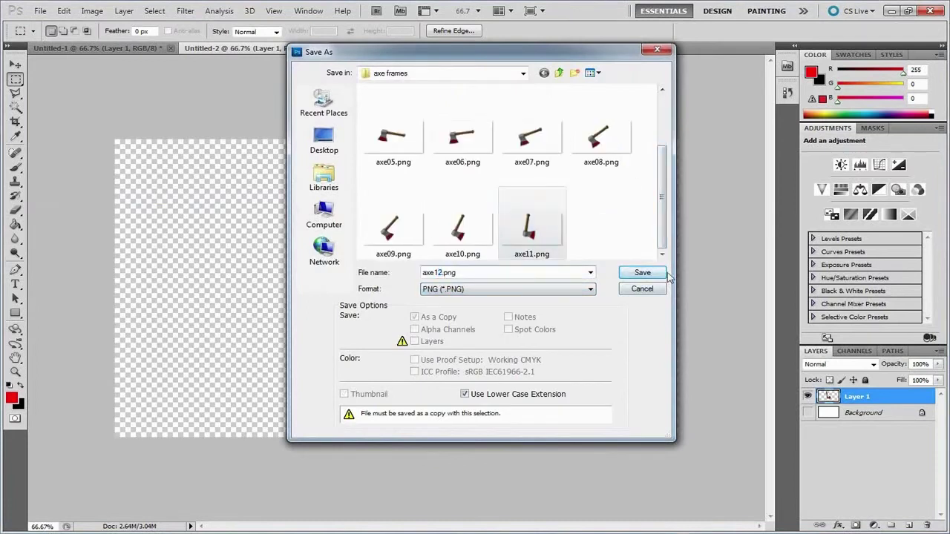
{"action": "left_click", "coordinate": [653, 273]}
Rotate the axe another step counterclockwise so its handle leans further left, and apply the transform
{"action": "right_click", "coordinate": [435, 347]}
{"action": "left_click", "coordinate": [475, 239]}
{"action": "left_click_drag", "start_coordinate": [482, 416], "coordinate": [519, 385]}
{"action": "left_click", "coordinate": [662, 32]}
Save the rotated axe as axe13.png in PNG format in the axe frames folder
{"action": "left_click", "coordinate": [43, 11]}
{"action": "left_click", "coordinate": [74, 205]}
{"action": "left_click", "coordinate": [483, 289]}
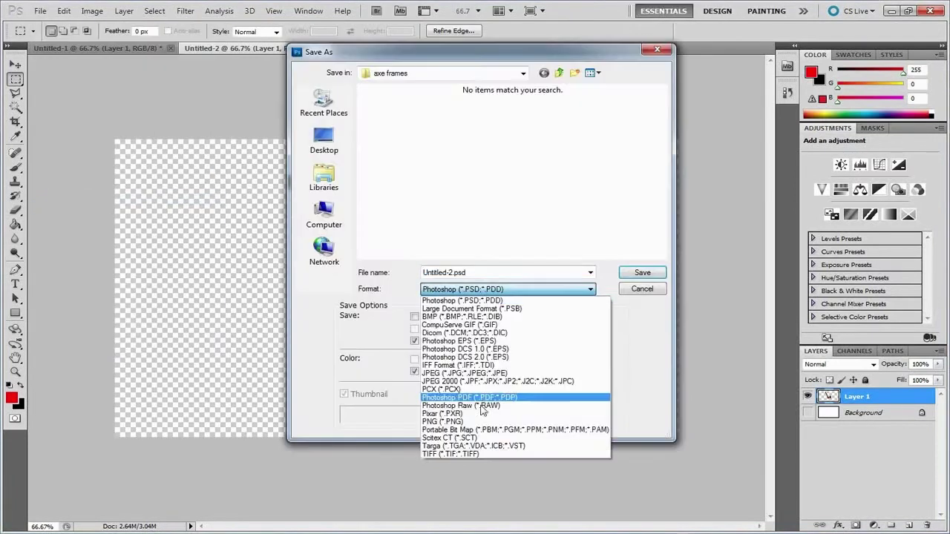
{"action": "left_click", "coordinate": [460, 421]}
{"action": "left_click", "coordinate": [602, 223]}
{"action": "left_click_drag", "start_coordinate": [446, 272], "coordinate": [441, 272]}
{"action": "type", "text": "3.png"}
{"action": "left_click", "coordinate": [653, 273]}
Rotate the axe about 17 degrees counterclockwise with a free transform and apply it
{"action": "right_click", "coordinate": [458, 324]}
{"action": "left_click", "coordinate": [499, 238]}
{"action": "left_click_drag", "start_coordinate": [503, 397], "coordinate": [536, 363]}
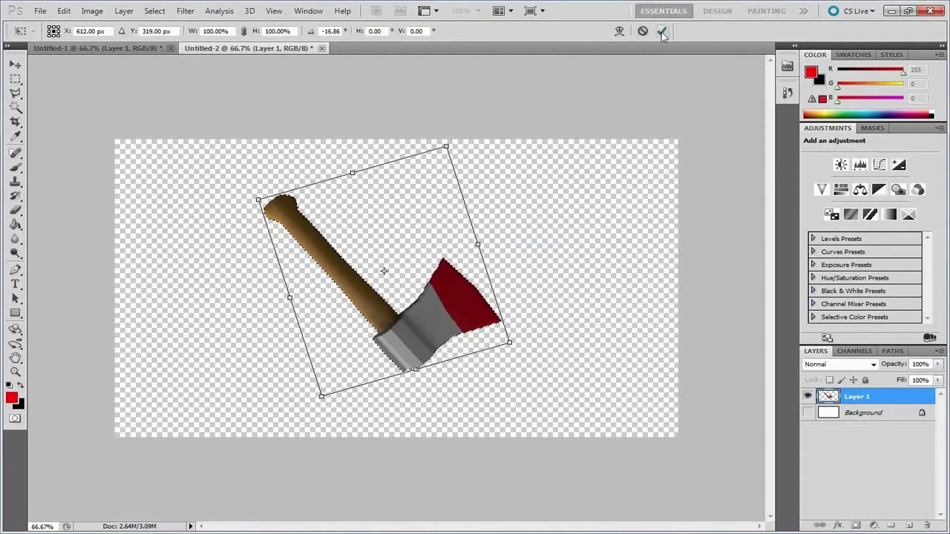
{"action": "left_click", "coordinate": [661, 32]}
Save the axe with its handle pointing diagonally up-left as axe14.png in PNG format without interlacing
{"action": "left_click", "coordinate": [43, 11]}
{"action": "left_click", "coordinate": [74, 205]}
{"action": "left_click", "coordinate": [483, 290]}
{"action": "left_click", "coordinate": [460, 421]}
{"action": "left_click", "coordinate": [395, 223]}
{"action": "type", "text": "4"}
{"action": "key", "text": "Return"}
{"action": "key", "text": "Return"}
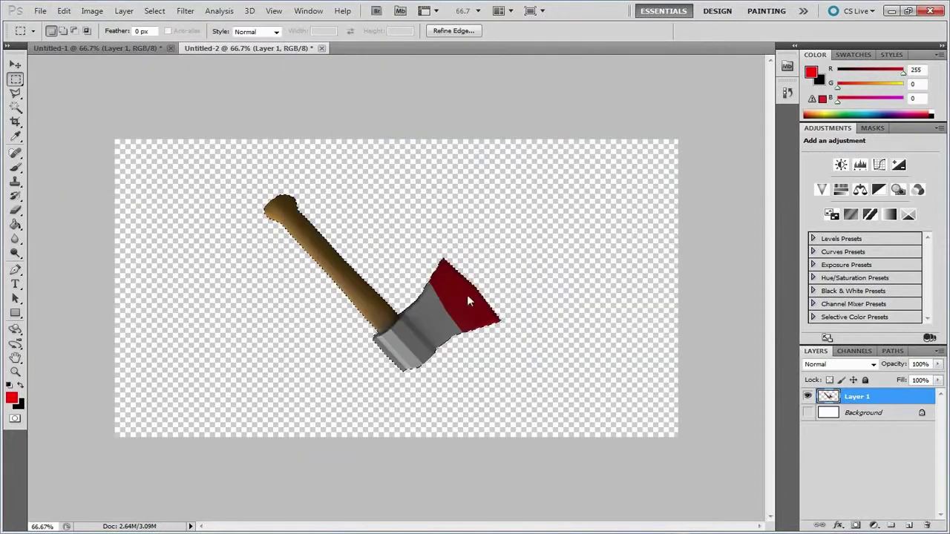
Rotate the axe a further step counterclockwise so its handle drops closer to horizontal, and apply the transform
{"action": "key", "text": "ctrl+t"}
{"action": "left_click_drag", "start_coordinate": [534, 401], "coordinate": [547, 365]}
{"action": "key", "text": "Return"}
Save the rotated axe as axe15.png in PNG format in the axe frames folder
{"action": "left_click", "coordinate": [40, 10]}
{"action": "left_click", "coordinate": [59, 199]}
{"action": "left_click", "coordinate": [509, 289]}
{"action": "left_click", "coordinate": [442, 421]}
{"action": "left_click", "coordinate": [461, 230]}
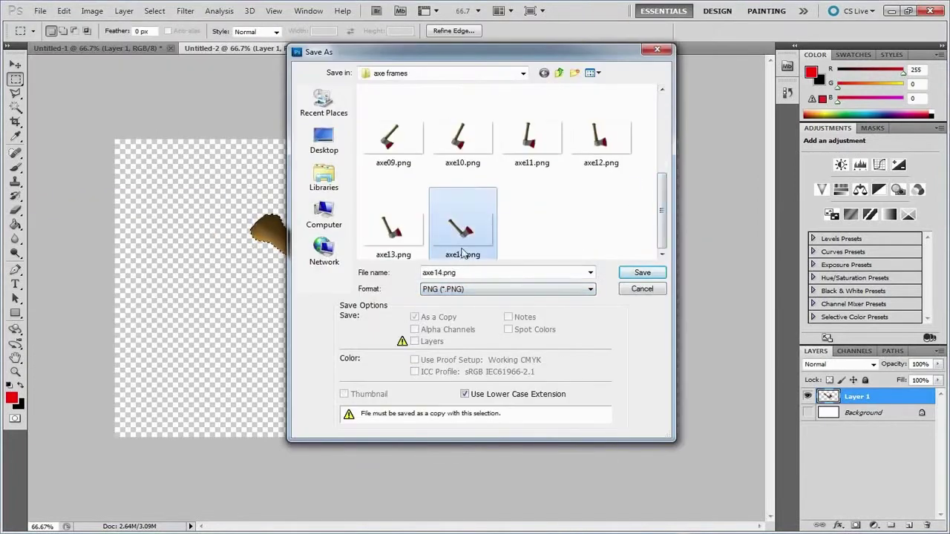
{"action": "left_click_drag", "start_coordinate": [444, 272], "coordinate": [439, 272]}
{"action": "type", "text": "5"}
{"action": "left_click", "coordinate": [636, 274]}
Rotate the axe slightly more counterclockwise so its handle lies about 30 degrees above horizontal, and apply the transform
{"action": "right_click", "coordinate": [465, 307]}
{"action": "left_click", "coordinate": [499, 220]}
{"action": "left_click_drag", "start_coordinate": [528, 385], "coordinate": [537, 355]}
{"action": "key", "text": "ctrl+z"}
{"action": "key", "text": "Return"}
Save the further lowered axe as axe16.png in PNG format without interlacing in the axe frames folder
{"action": "left_click", "coordinate": [42, 10]}
{"action": "left_click", "coordinate": [60, 199]}
{"action": "left_click", "coordinate": [509, 289]}
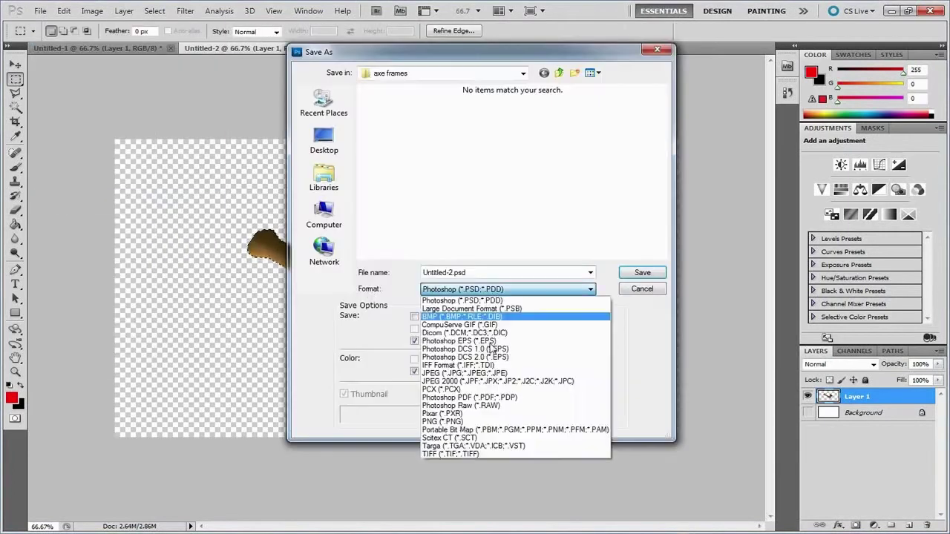
{"action": "left_click", "coordinate": [460, 420]}
{"action": "left_click", "coordinate": [531, 230]}
{"action": "left_click_drag", "start_coordinate": [437, 273], "coordinate": [445, 273]}
{"action": "type", "text": "6"}
{"action": "left_click", "coordinate": [638, 274]}
{"action": "left_click", "coordinate": [515, 185]}
Rotate the axe a further step counterclockwise so its handle lies about 20 degrees above horizontal, and apply the transform
{"action": "right_click", "coordinate": [486, 281]}
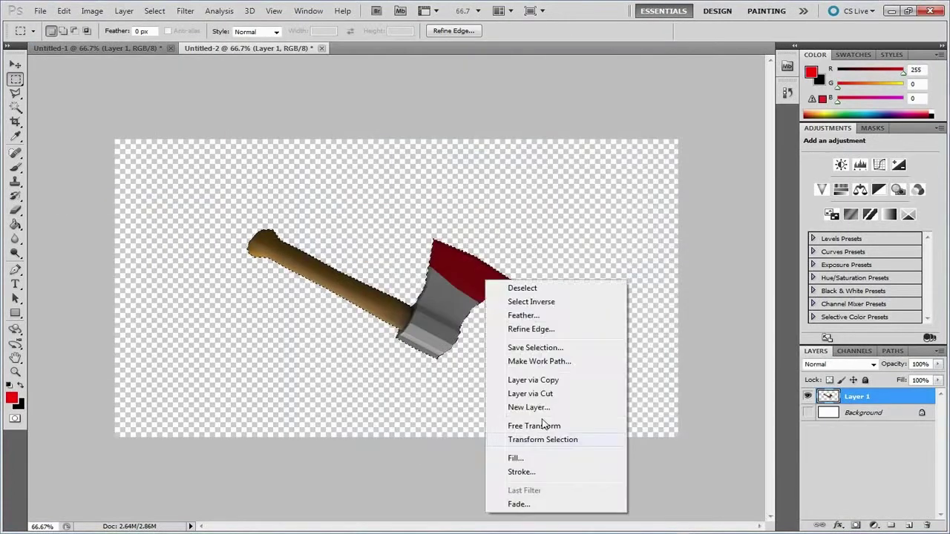
{"action": "left_click", "coordinate": [543, 424]}
{"action": "left_click_drag", "start_coordinate": [525, 376], "coordinate": [535, 354]}
{"action": "key", "text": "Return"}
Save the rotated axe as axe17.png in PNG format in the axe frames folder
{"action": "left_click", "coordinate": [41, 10]}
{"action": "left_click", "coordinate": [509, 289]}
{"action": "left_click", "coordinate": [461, 421]}
{"action": "scroll", "coordinate": [619, 238], "scroll_direction": "down", "scroll_amount": 5}
{"action": "left_click", "coordinate": [603, 231]}
{"action": "left_click_drag", "start_coordinate": [438, 273], "coordinate": [446, 276]}
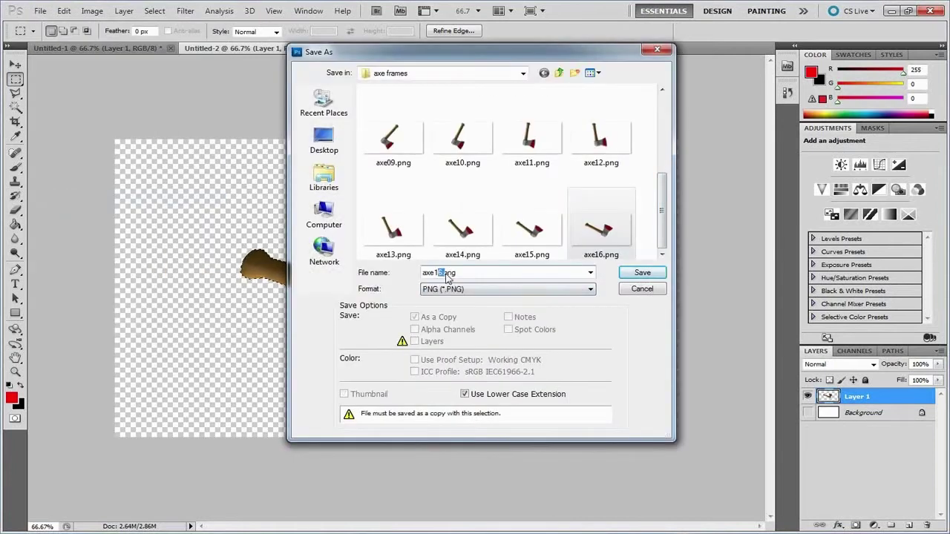
{"action": "type", "text": "7"}
{"action": "left_click", "coordinate": [638, 274]}
{"action": "left_click", "coordinate": [494, 187]}
Rotate the axe counterclockwise until its handle is only slightly above horizontal, and apply the transform
{"action": "right_click", "coordinate": [456, 264]}
{"action": "left_click", "coordinate": [512, 408]}
{"action": "left_click_drag", "start_coordinate": [504, 402], "coordinate": [524, 375]}
{"action": "key", "text": "Return"}
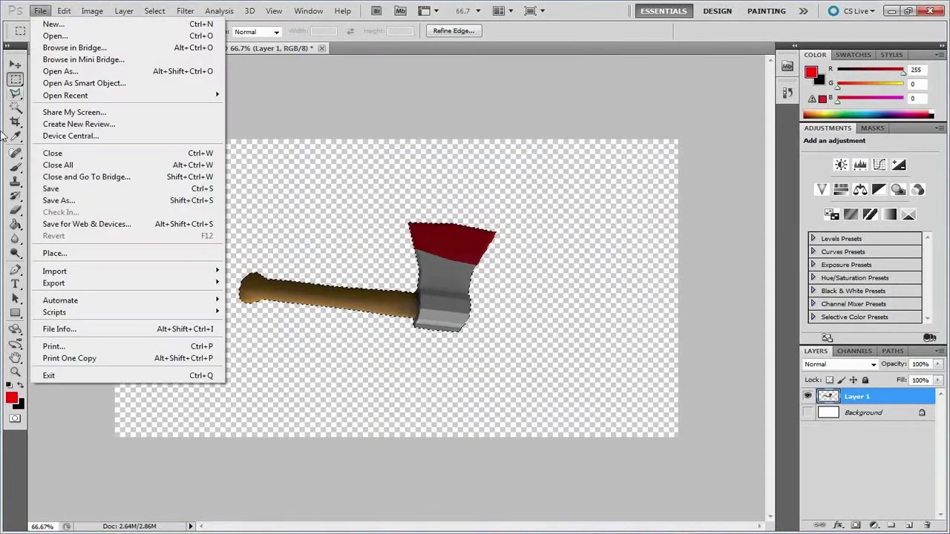
Save the nearly horizontal axe as axe18.png in PNG format in the axe frames folder
{"action": "left_click", "coordinate": [442, 420]}
{"action": "scroll", "coordinate": [460, 186], "scroll_direction": "down", "scroll_amount": 5}
{"action": "left_click", "coordinate": [393, 226]}
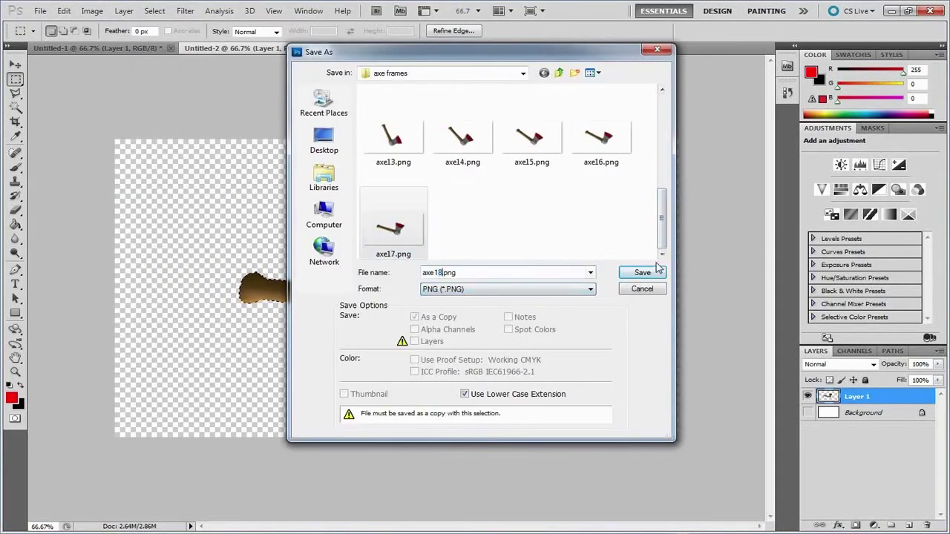
{"action": "left_click", "coordinate": [644, 272]}
{"action": "left_click", "coordinate": [495, 186]}
{"action": "left_click", "coordinate": [40, 11]}
{"action": "left_click", "coordinate": [63, 203]}
{"action": "left_click", "coordinate": [656, 50]}
Rotate the axe counterclockwise so the handle's end dips just below horizontal, and apply the transform
{"action": "right_click", "coordinate": [449, 264]}
{"action": "left_click", "coordinate": [505, 407]}
{"action": "left_click_drag", "start_coordinate": [535, 384], "coordinate": [542, 372]}
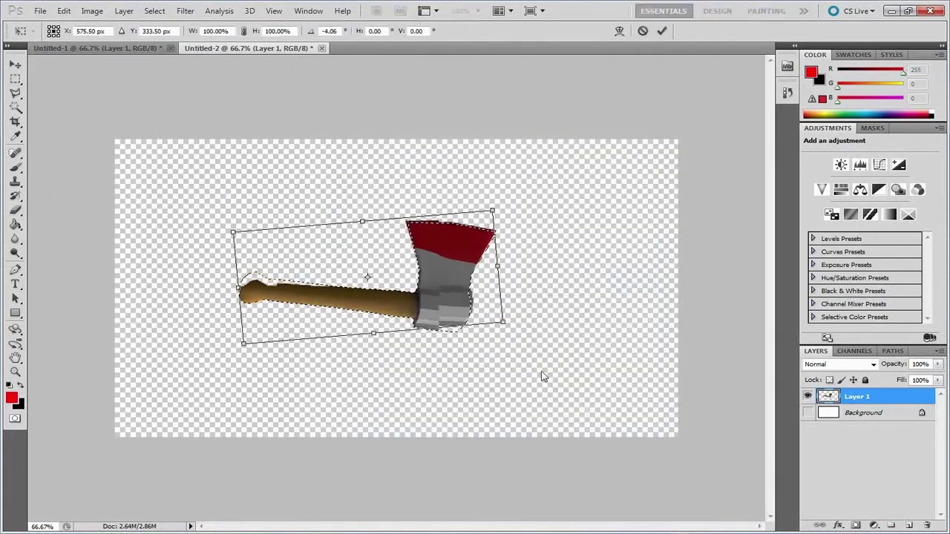
{"action": "key", "text": "Return"}
Save this axe position as axe19.png in PNG format in the axe frames folder
{"action": "left_click", "coordinate": [40, 11]}
{"action": "left_click", "coordinate": [63, 202]}
{"action": "left_click", "coordinate": [507, 289]}
{"action": "left_click", "coordinate": [498, 420]}
{"action": "scroll", "coordinate": [474, 193], "scroll_direction": "down", "scroll_amount": 5}
{"action": "left_click", "coordinate": [463, 226]}
{"action": "type", "text": "9"}
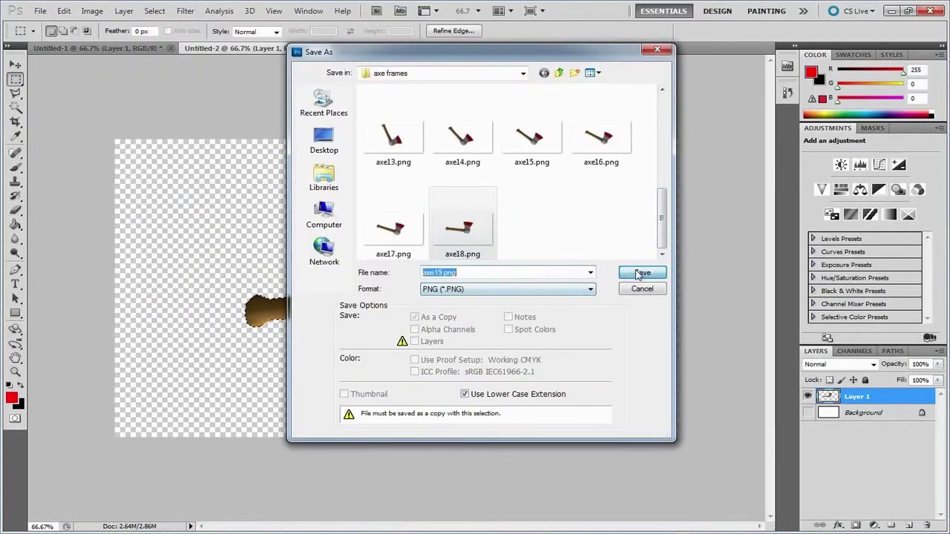
{"action": "left_click", "coordinate": [636, 271]}
{"action": "left_click", "coordinate": [495, 185]}
Rotate the axe another step counterclockwise so its handle slopes about 15 degrees below horizontal, and apply the transform
{"action": "right_click", "coordinate": [464, 233]}
{"action": "left_click", "coordinate": [541, 380]}
{"action": "left_click_drag", "start_coordinate": [502, 335], "coordinate": [506, 307]}
{"action": "key", "text": "Return"}
Save the newly rotated axe as axe20.png in PNG format in the axe frames folder
{"action": "left_click", "coordinate": [40, 11]}
{"action": "left_click", "coordinate": [63, 203]}
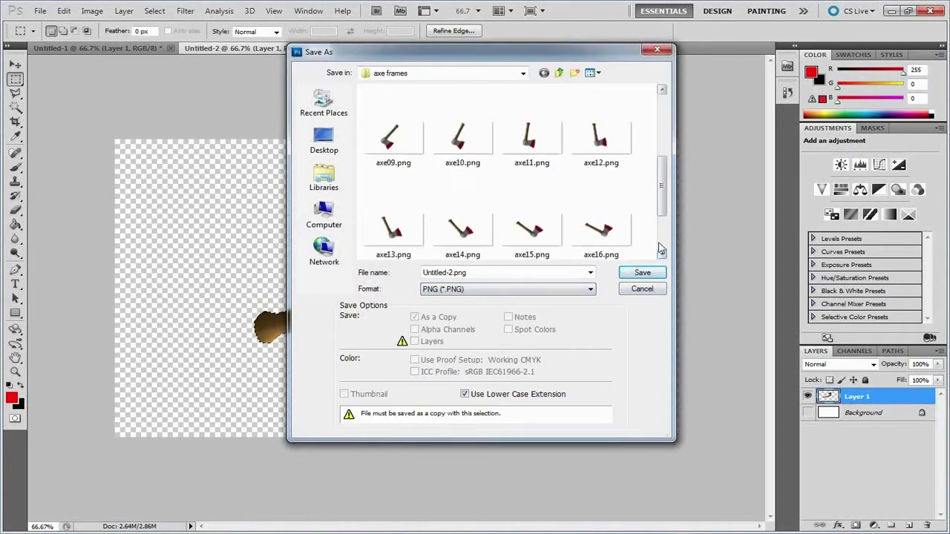
{"action": "left_click", "coordinate": [659, 244]}
{"action": "left_click", "coordinate": [532, 226]}
{"action": "left_click_drag", "start_coordinate": [434, 273], "coordinate": [441, 273]}
{"action": "left_click", "coordinate": [642, 273]}
{"action": "left_click", "coordinate": [520, 180]}
Rotate the axe counterclockwise so its handle slopes about 25 degrees below horizontal, and apply the transform
{"action": "right_click", "coordinate": [441, 227]}
{"action": "left_click", "coordinate": [512, 374]}
{"action": "left_click_drag", "start_coordinate": [516, 354], "coordinate": [525, 327]}
{"action": "key", "text": "Return"}
Save the current axe rotation as axe21.png in PNG format in the axe frames folder
{"action": "left_click", "coordinate": [40, 10]}
{"action": "left_click", "coordinate": [490, 422]}
{"action": "left_click", "coordinate": [660, 244]}
{"action": "left_click", "coordinate": [600, 227]}
{"action": "left_click_drag", "start_coordinate": [438, 272], "coordinate": [443, 272]}
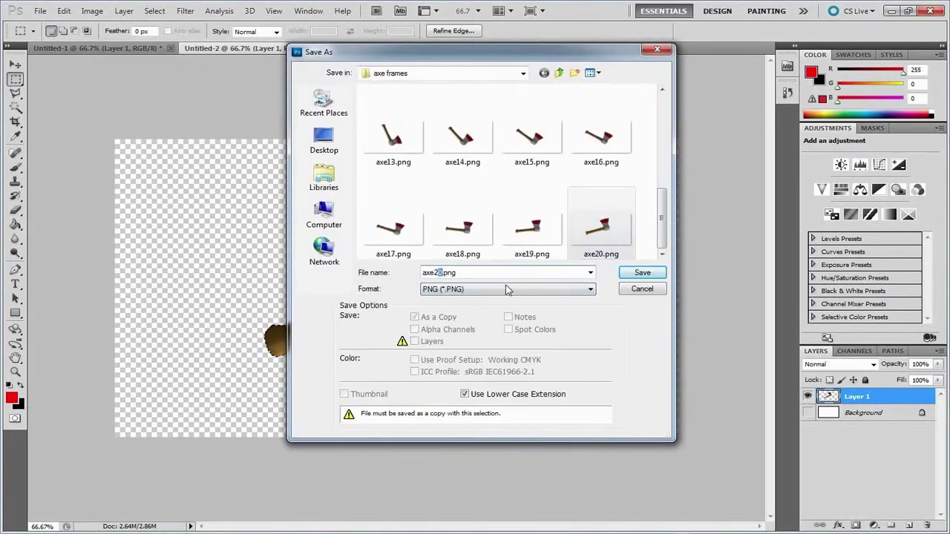
{"action": "left_click", "coordinate": [642, 273]}
{"action": "left_click", "coordinate": [518, 186]}
Rotate the axe further counterclockwise so its handle slopes about 35 degrees below horizontal, and apply the transform
{"action": "right_click", "coordinate": [459, 271]}
{"action": "left_click", "coordinate": [530, 419]}
{"action": "left_click_drag", "start_coordinate": [536, 378], "coordinate": [547, 342]}
{"action": "key", "text": "Return"}
Save the axe with its raised head as axe22.png in PNG format in the axe frames folder
{"action": "left_click", "coordinate": [40, 10]}
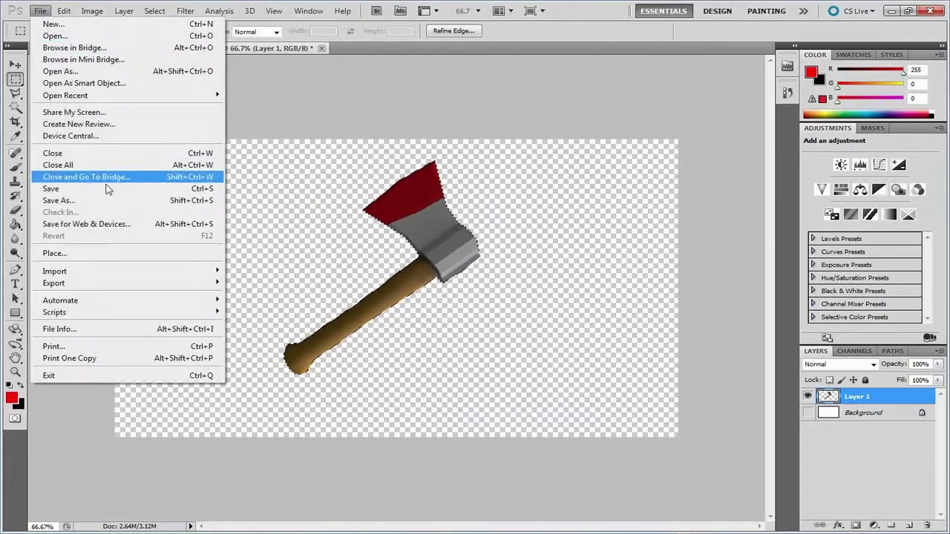
{"action": "left_click", "coordinate": [74, 199]}
{"action": "scroll", "coordinate": [652, 238], "scroll_direction": "down", "scroll_amount": 5}
{"action": "left_click", "coordinate": [393, 222]}
{"action": "left_click", "coordinate": [658, 275]}
Rotate the axe counterclockwise so its handle slopes about 50 degrees below horizontal, and apply the transform
{"action": "right_click", "coordinate": [463, 255]}
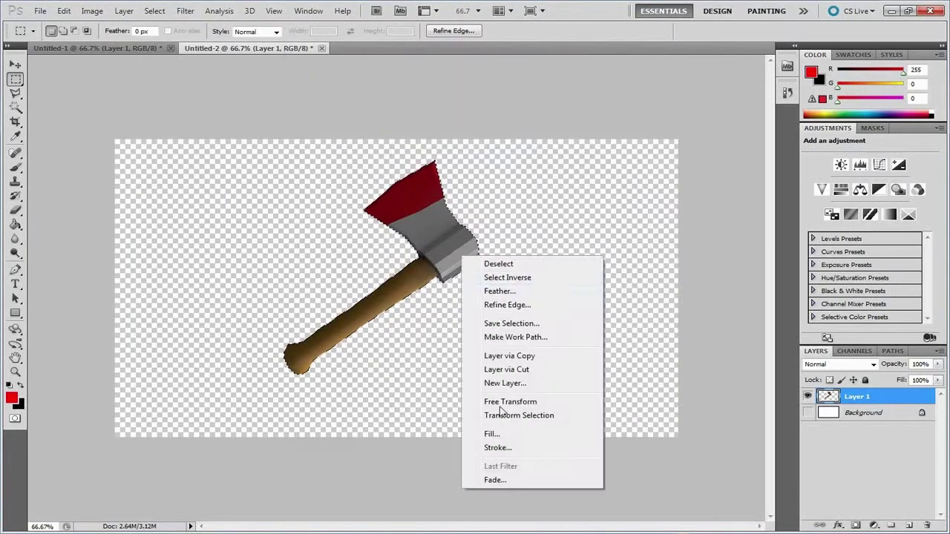
{"action": "left_click", "coordinate": [504, 402]}
{"action": "left_click_drag", "start_coordinate": [535, 378], "coordinate": [544, 343]}
{"action": "left_click", "coordinate": [661, 32]}
Save the steeper axe position as axe23.png in PNG format in the axe frames folder
{"action": "left_click", "coordinate": [40, 11]}
{"action": "left_click", "coordinate": [93, 201]}
{"action": "left_click", "coordinate": [519, 289]}
{"action": "left_click", "coordinate": [547, 422]}
{"action": "left_click", "coordinate": [463, 230]}
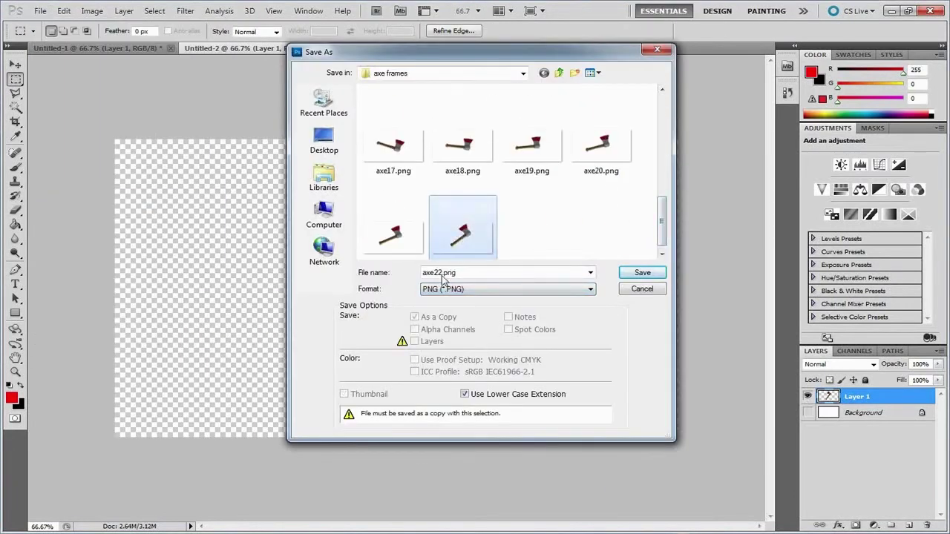
{"action": "type", "text": "3"}
{"action": "key", "text": "Return"}
{"action": "key", "text": "Return"}
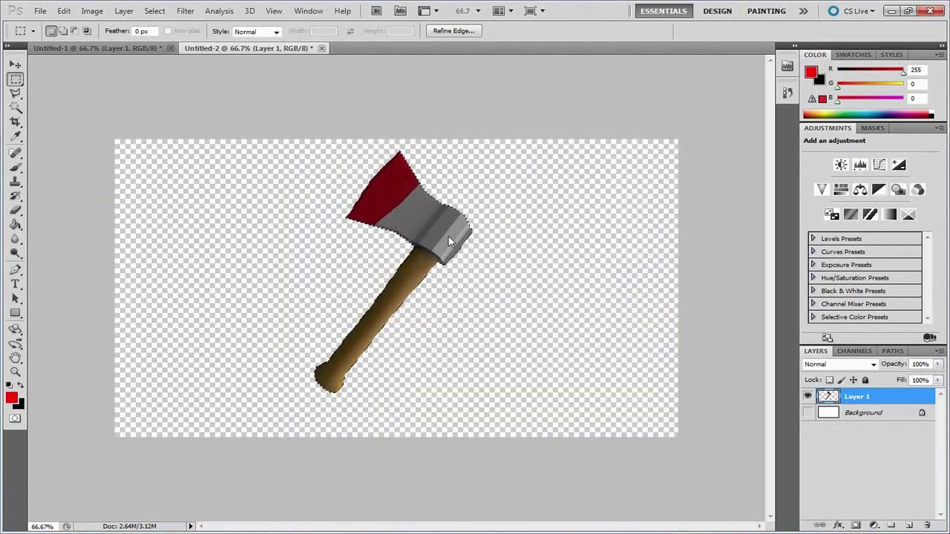
Rotate the axe about 13 degrees counterclockwise toward its upright starting position, and apply the transform
{"action": "right_click", "coordinate": [447, 235]}
{"action": "left_click", "coordinate": [534, 381]}
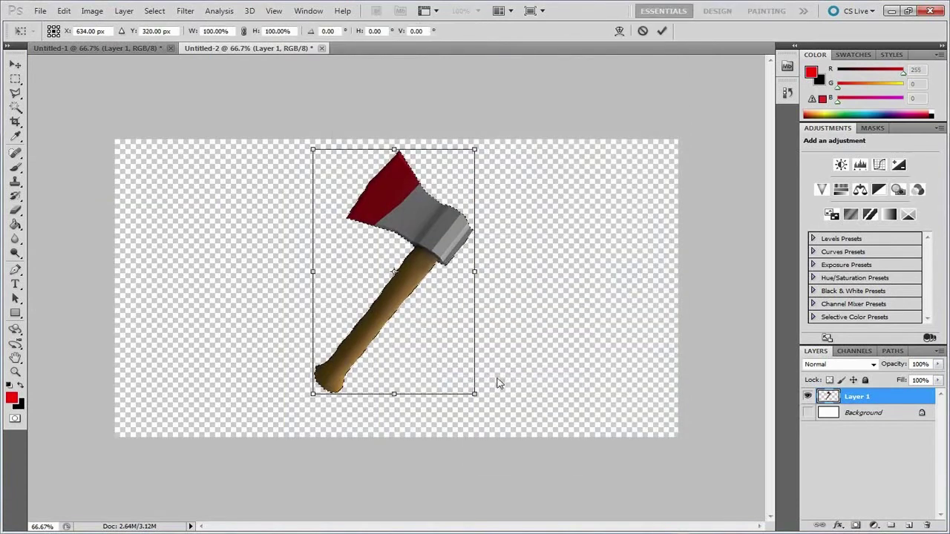
{"action": "left_click_drag", "start_coordinate": [497, 381], "coordinate": [605, 414]}
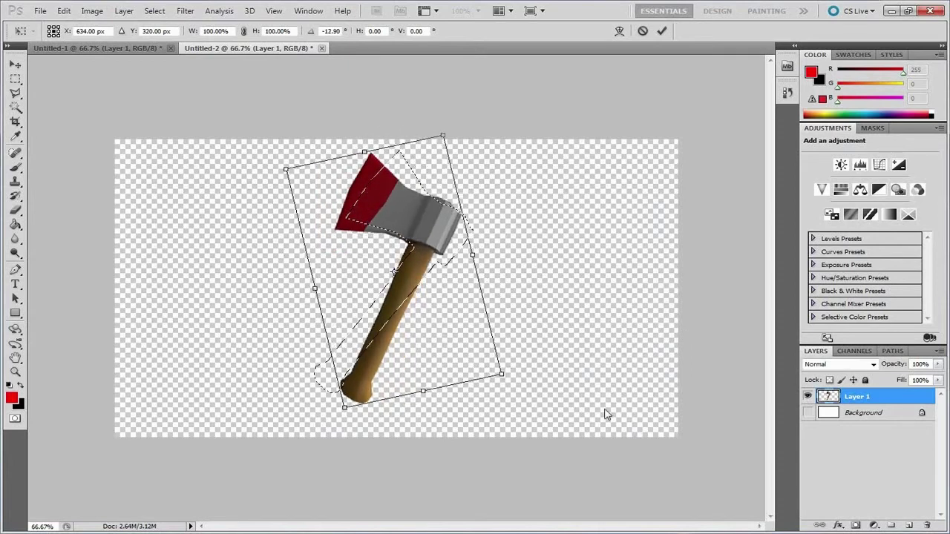
{"action": "left_click", "coordinate": [663, 31]}
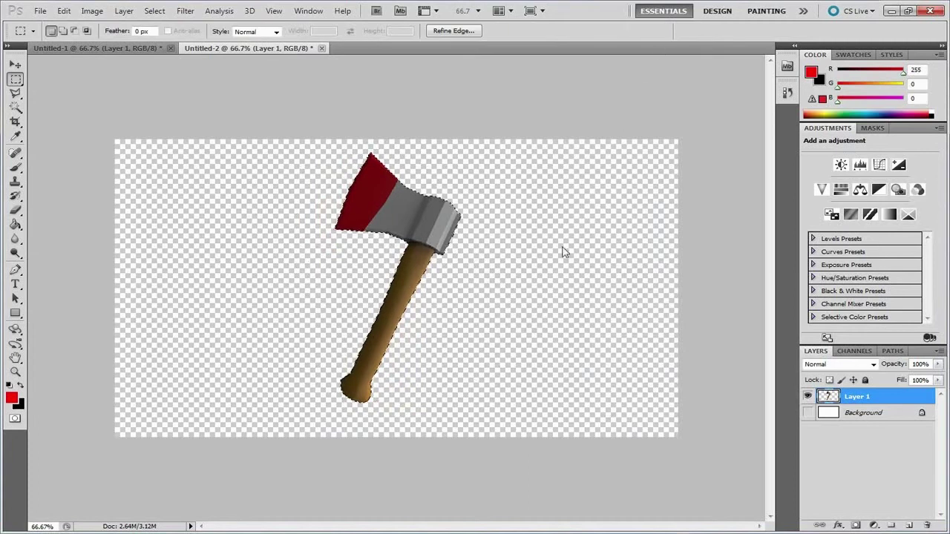
Look over the existing axe frames and save the last rotation as axe24.png in PNG format in the axe frames folder
{"action": "left_click", "coordinate": [40, 11]}
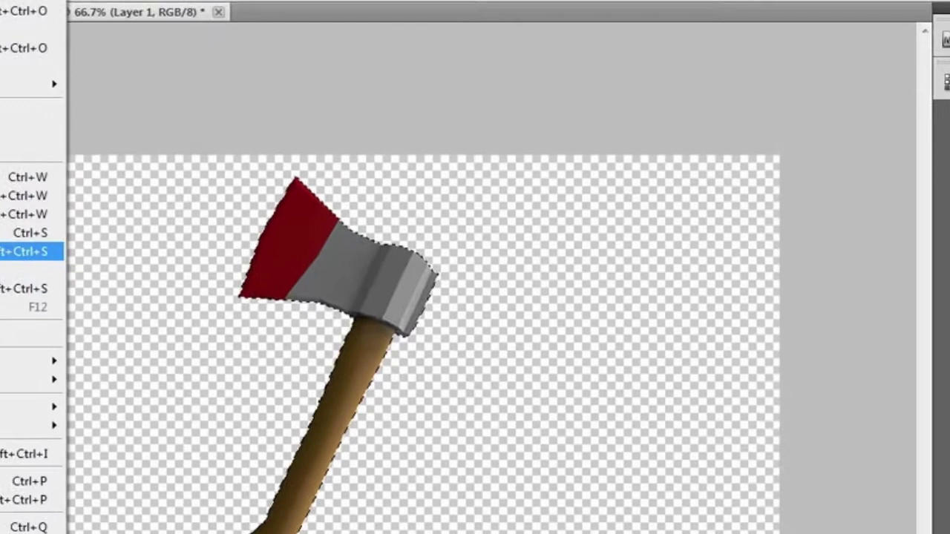
{"action": "left_click", "coordinate": [22, 220]}
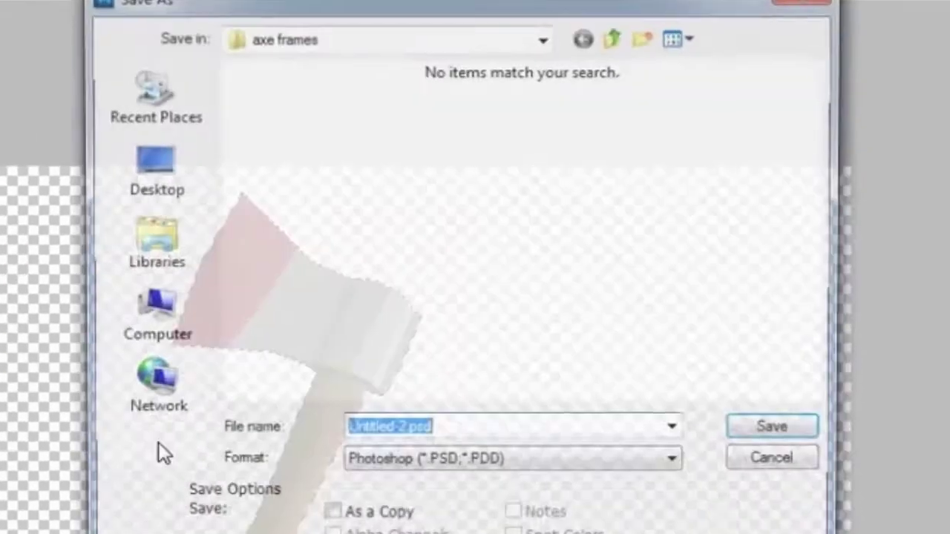
{"action": "left_click", "coordinate": [543, 366]}
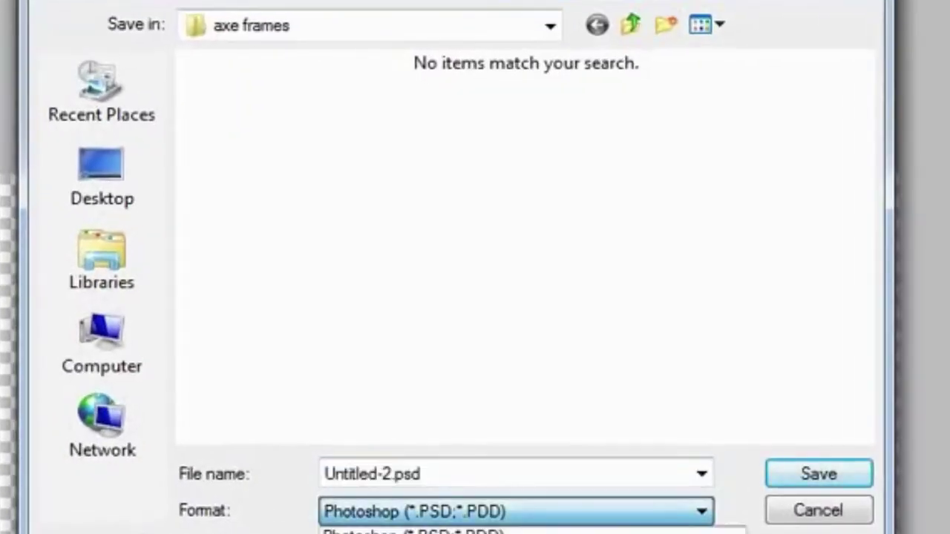
{"action": "left_click", "coordinate": [516, 531]}
{"action": "left_click", "coordinate": [866, 333]}
{"action": "left_click", "coordinate": [864, 338]}
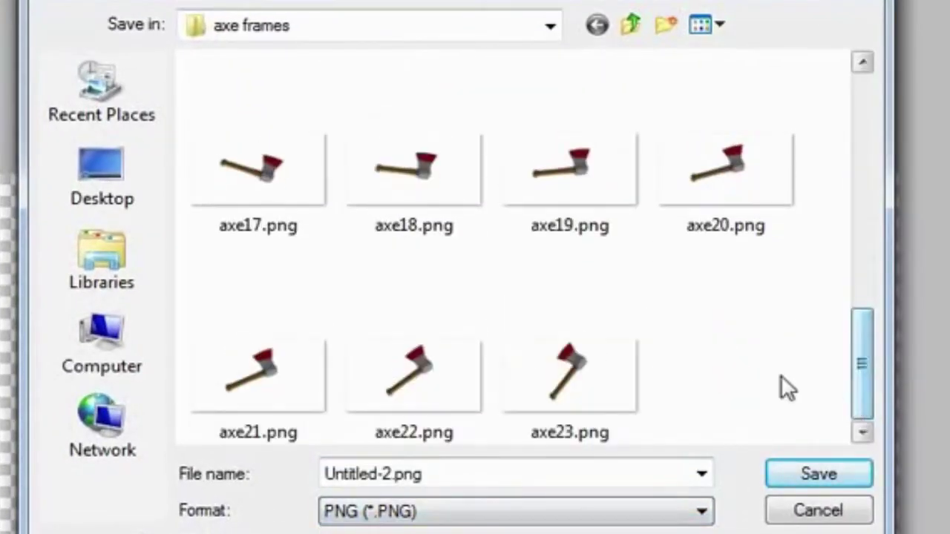
{"action": "left_click", "coordinate": [569, 375]}
{"action": "double_click", "coordinate": [344, 473]}
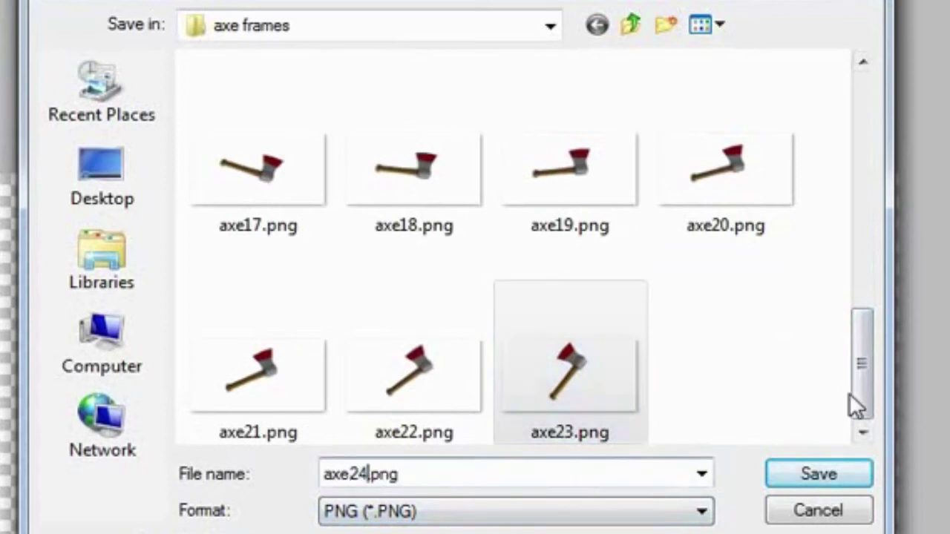
{"action": "left_click_drag", "start_coordinate": [850, 395], "coordinate": [876, 86]}
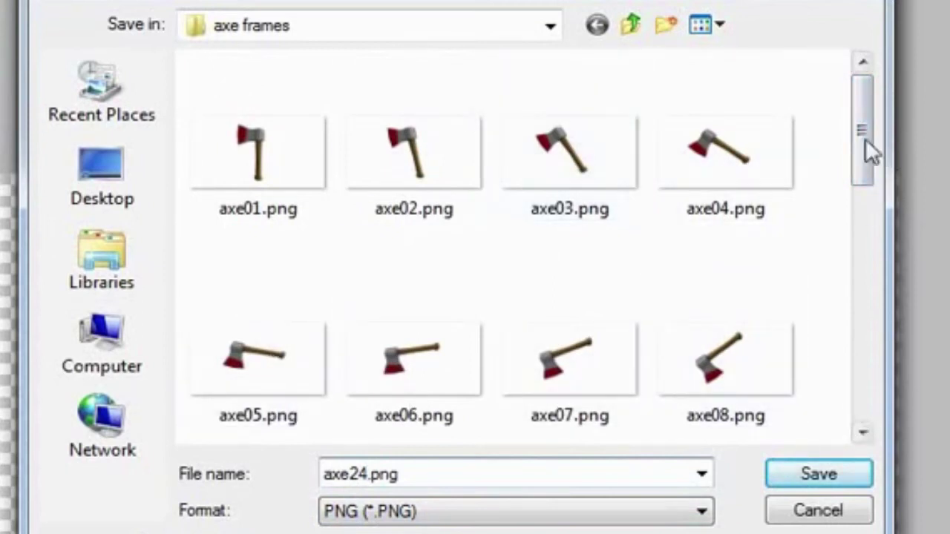
{"action": "left_click_drag", "start_coordinate": [858, 134], "coordinate": [871, 387]}
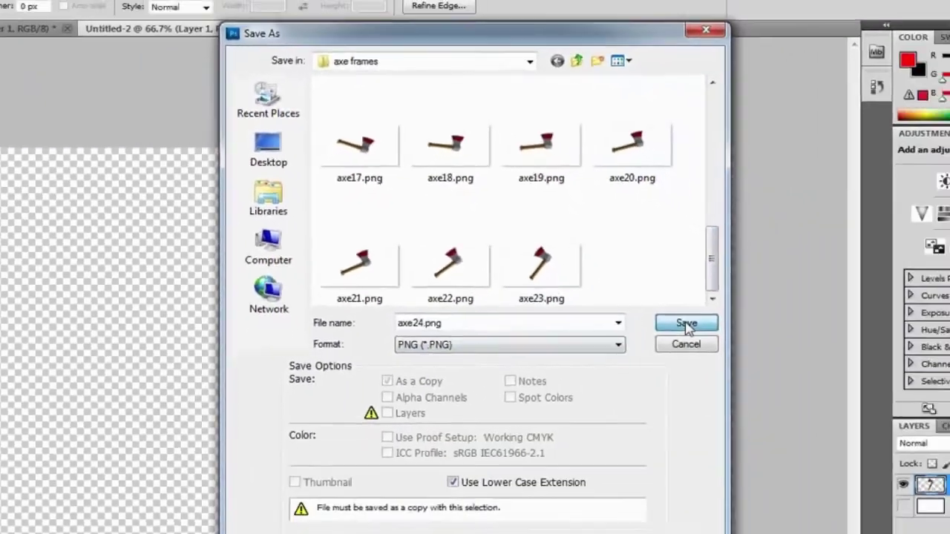
{"action": "left_click", "coordinate": [686, 324]}
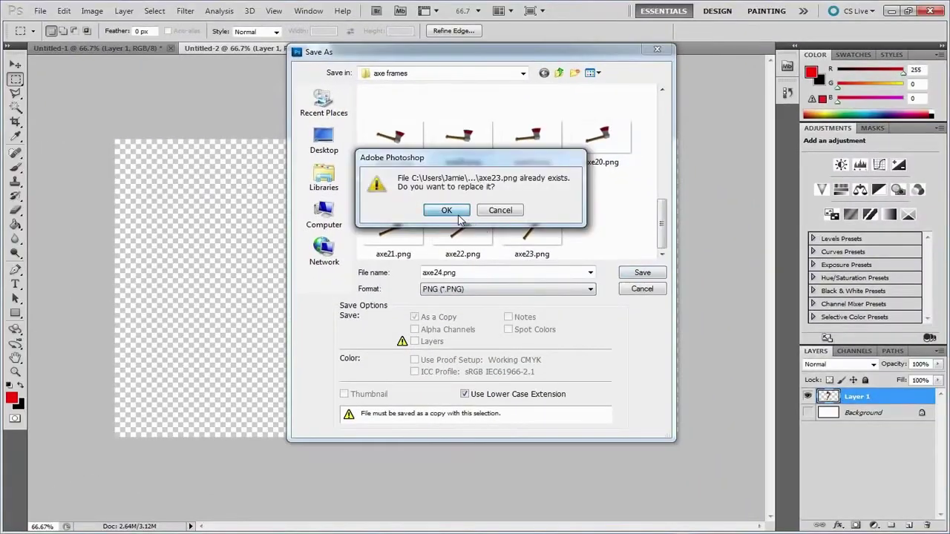
{"action": "left_click", "coordinate": [454, 212]}
{"action": "left_click", "coordinate": [524, 190]}
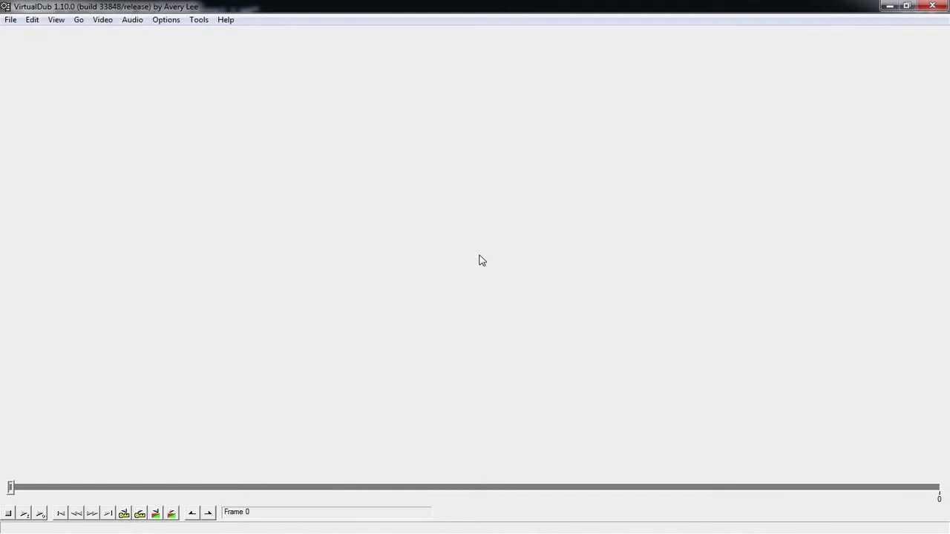
Switch to VirtualDub, open the image sequence starting with axe01.png, and scrub through its frames
{"action": "left_click", "coordinate": [11, 19]}
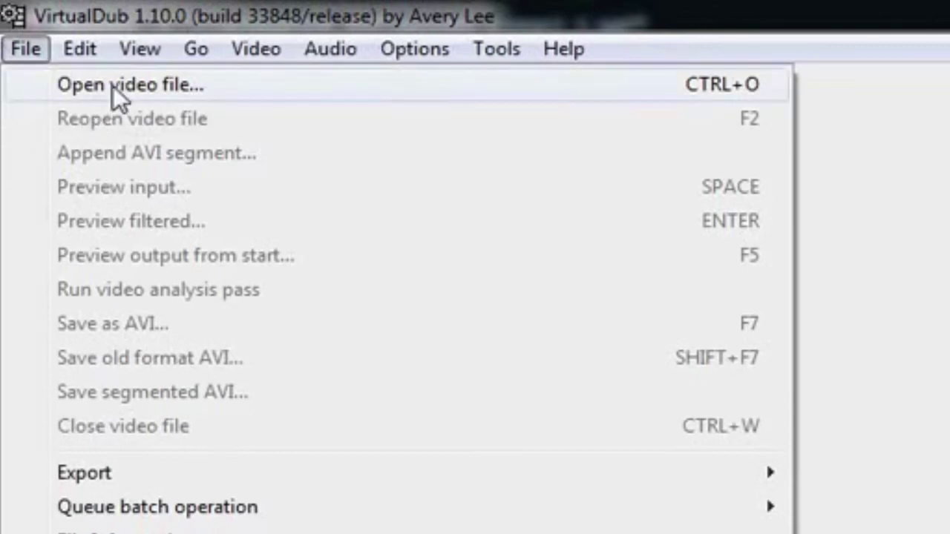
{"action": "left_click", "coordinate": [113, 86]}
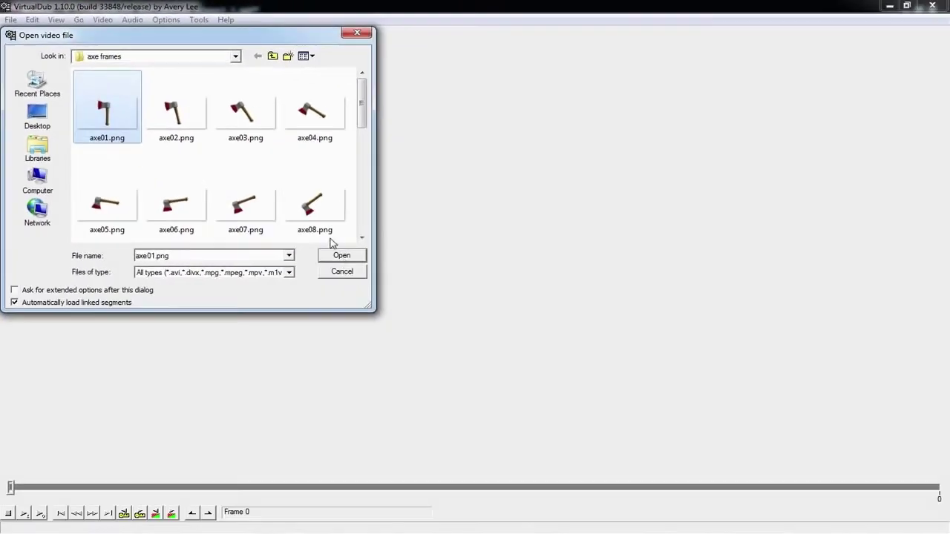
{"action": "left_click", "coordinate": [342, 256]}
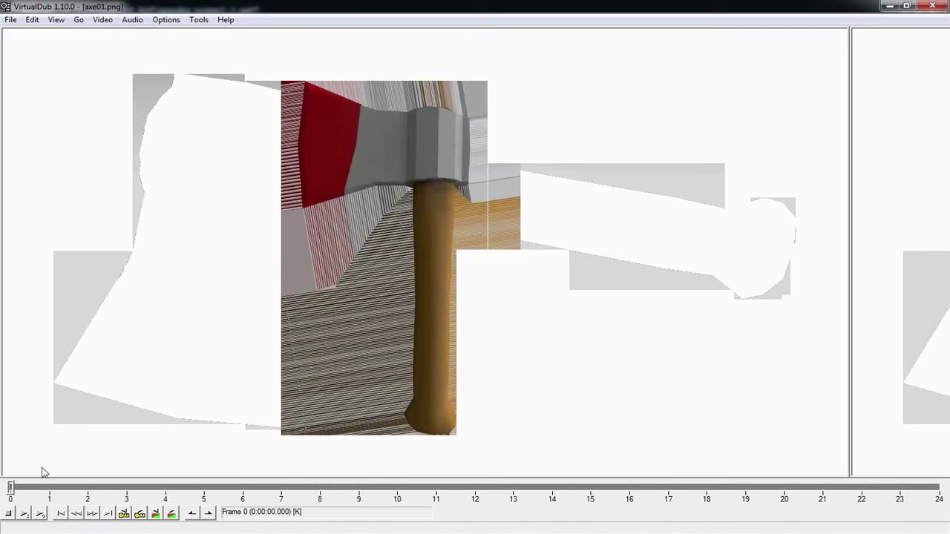
{"action": "left_click_drag", "start_coordinate": [12, 489], "coordinate": [903, 491]}
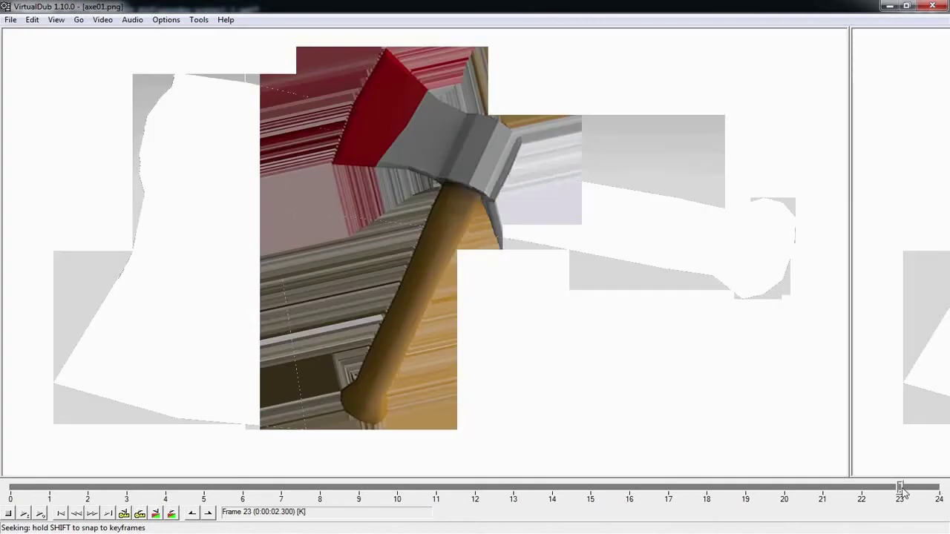
{"action": "left_click_drag", "start_coordinate": [33, 495], "coordinate": [33, 486]}
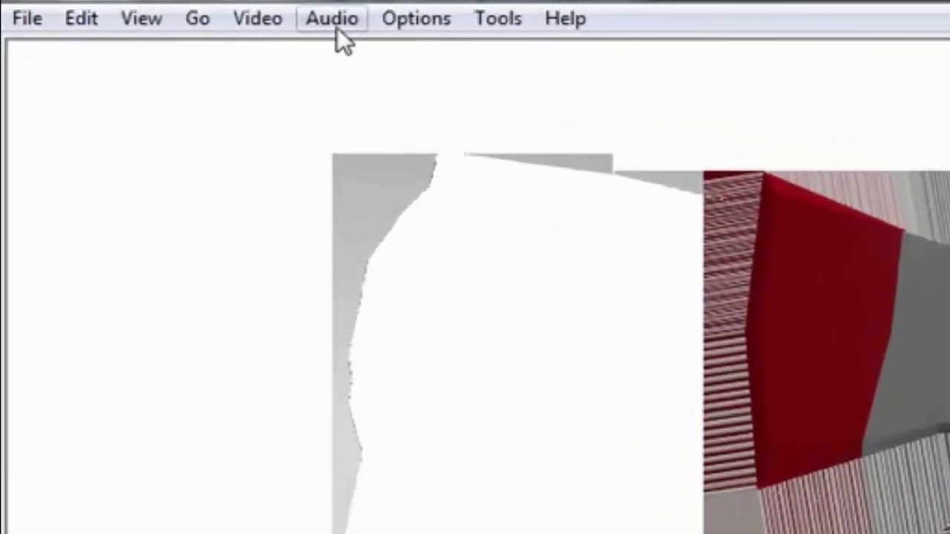
Set the video to no audio and set the color depth's output format to Same as decompression format
{"action": "left_click", "coordinate": [134, 20]}
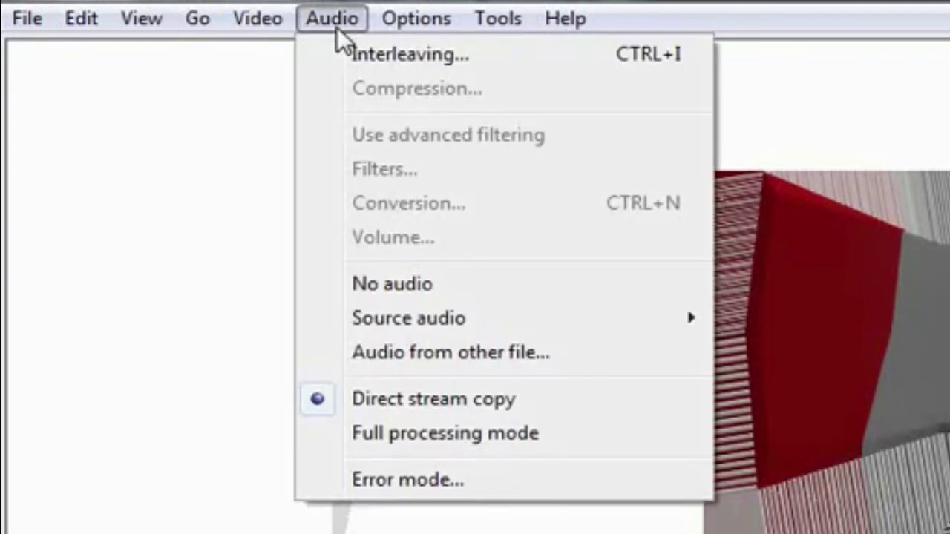
{"action": "left_click", "coordinate": [336, 288]}
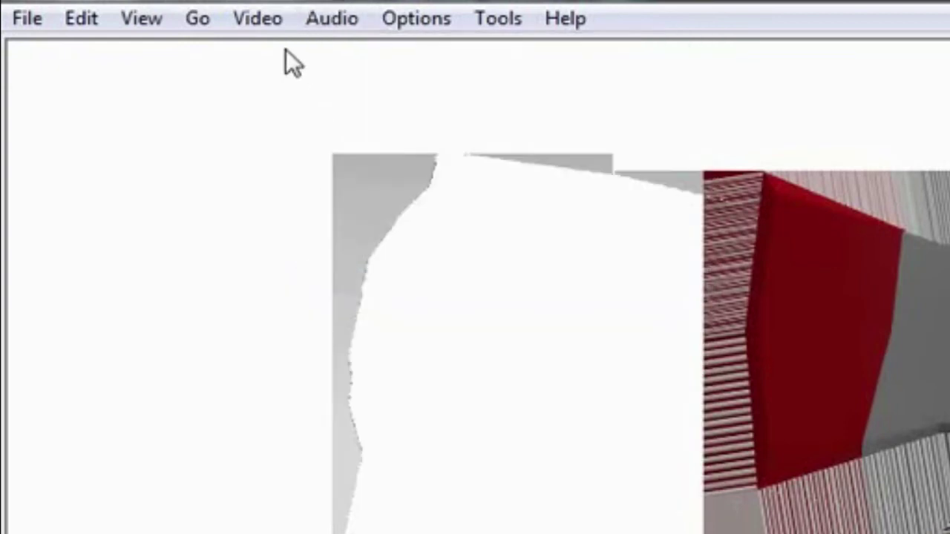
{"action": "left_click", "coordinate": [261, 20]}
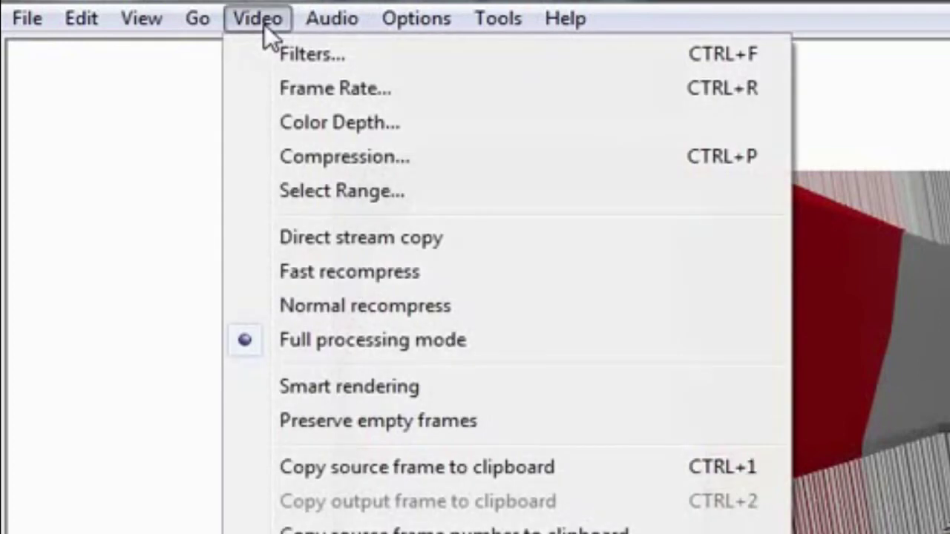
{"action": "left_click", "coordinate": [273, 130]}
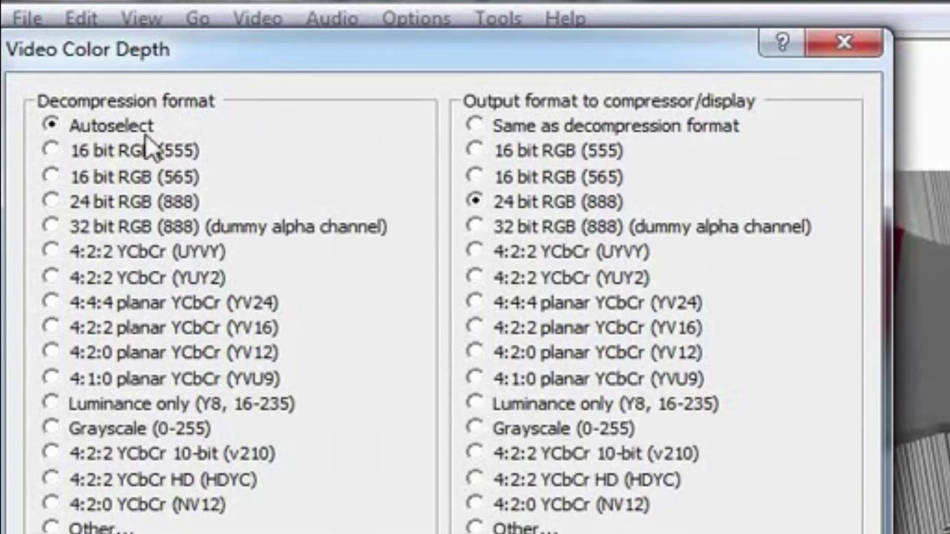
{"action": "left_click", "coordinate": [512, 128]}
{"action": "key", "text": "Return"}
{"action": "left_click", "coordinate": [345, 19]}
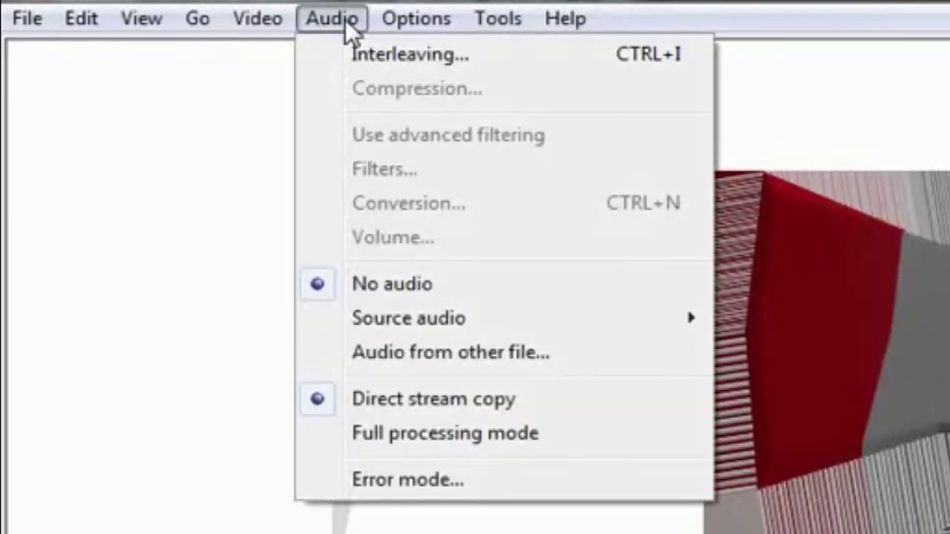
{"action": "mouse_move", "coordinate": [269, 23]}
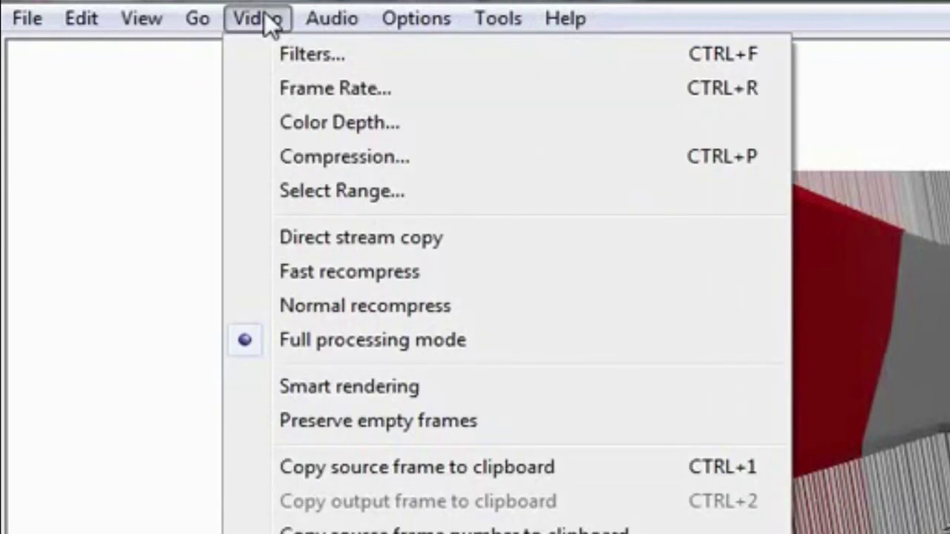
Set the video compression to Uncompressed RGB/YCbCr and the source frame rate to 50 fps, converted to 24 fps
{"action": "left_click", "coordinate": [254, 170]}
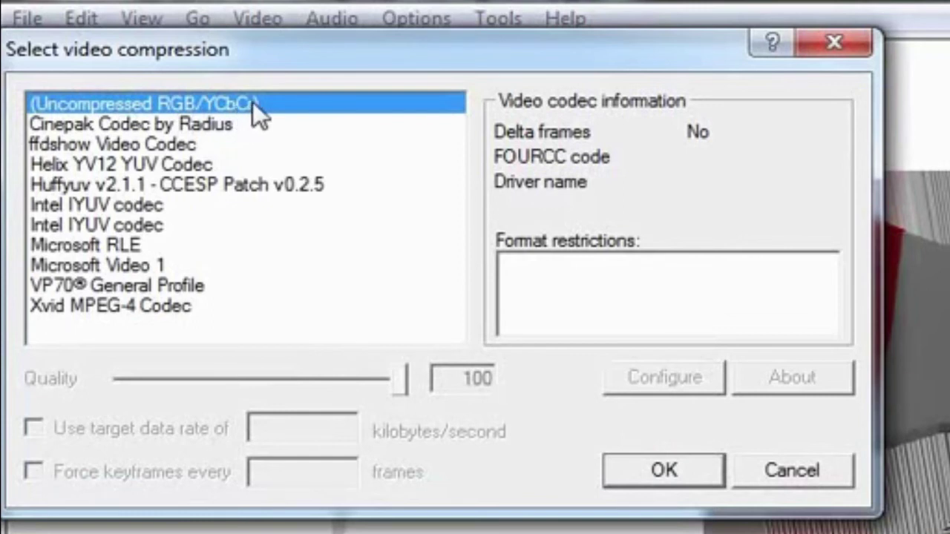
{"action": "left_click", "coordinate": [676, 479]}
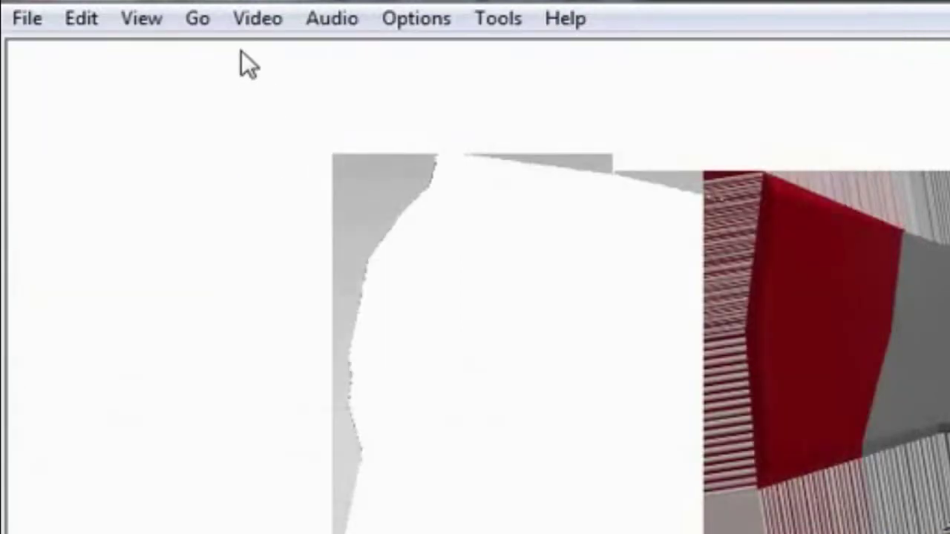
{"action": "left_click", "coordinate": [251, 23]}
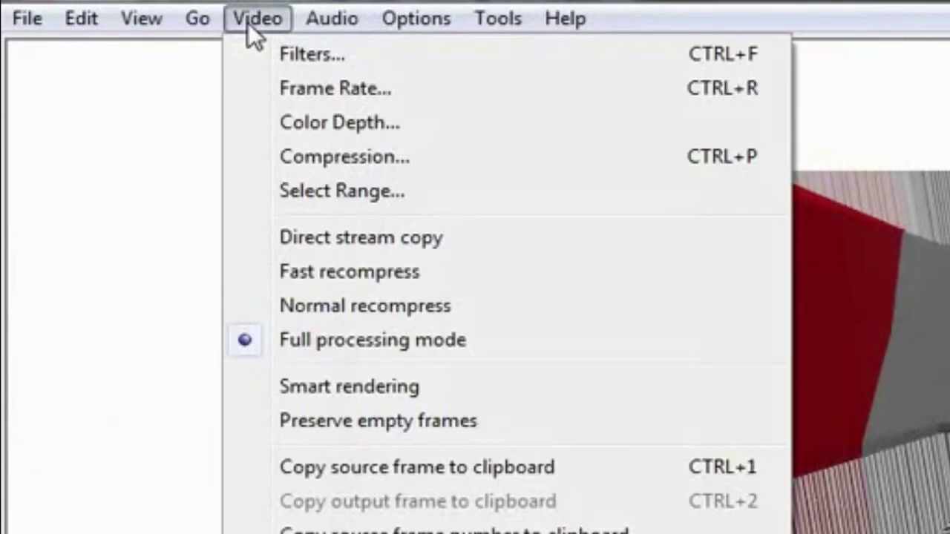
{"action": "left_click", "coordinate": [249, 83]}
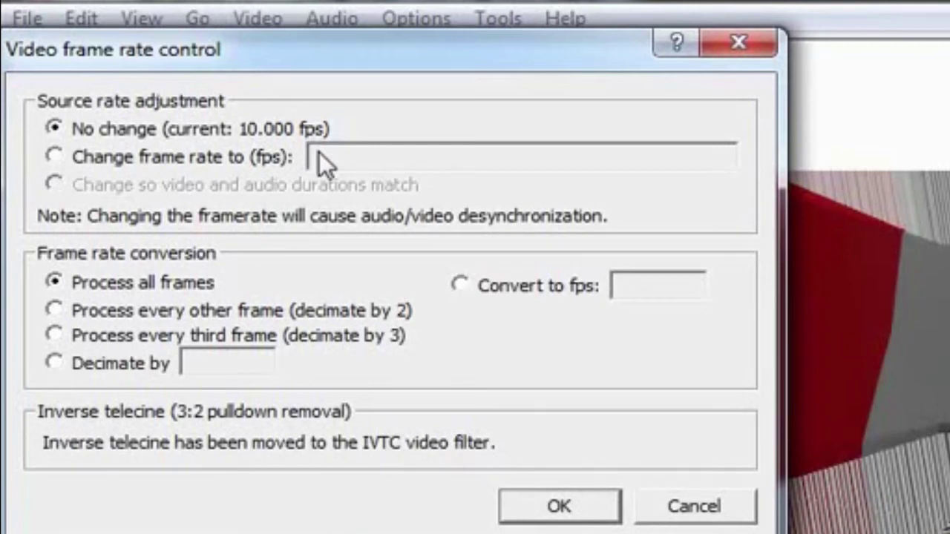
{"action": "left_click", "coordinate": [260, 154]}
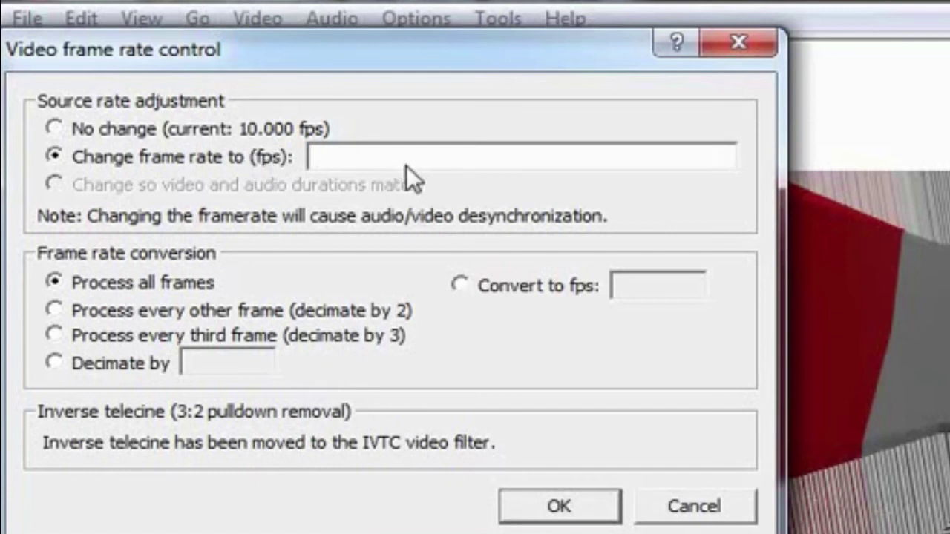
{"action": "type", "text": "50"}
{"action": "left_click", "coordinate": [459, 285]}
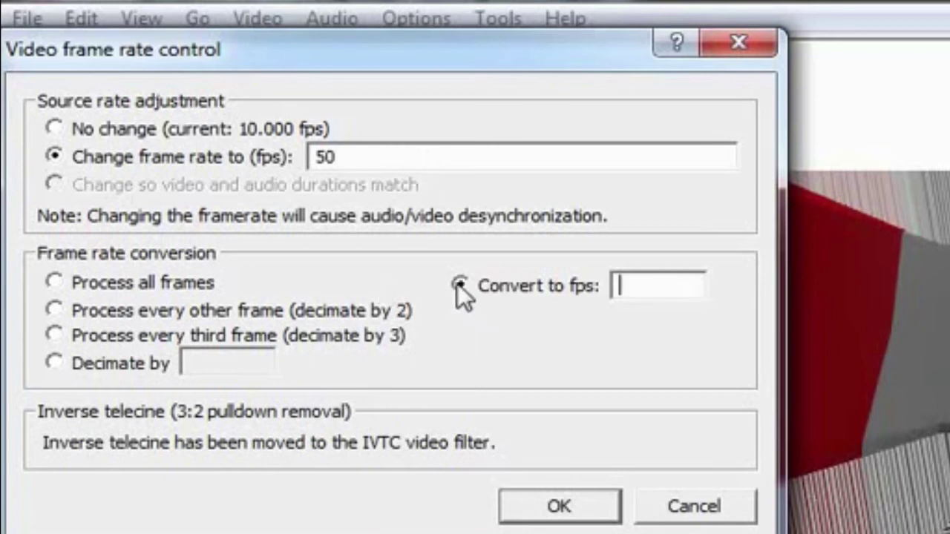
{"action": "type", "text": "24"}
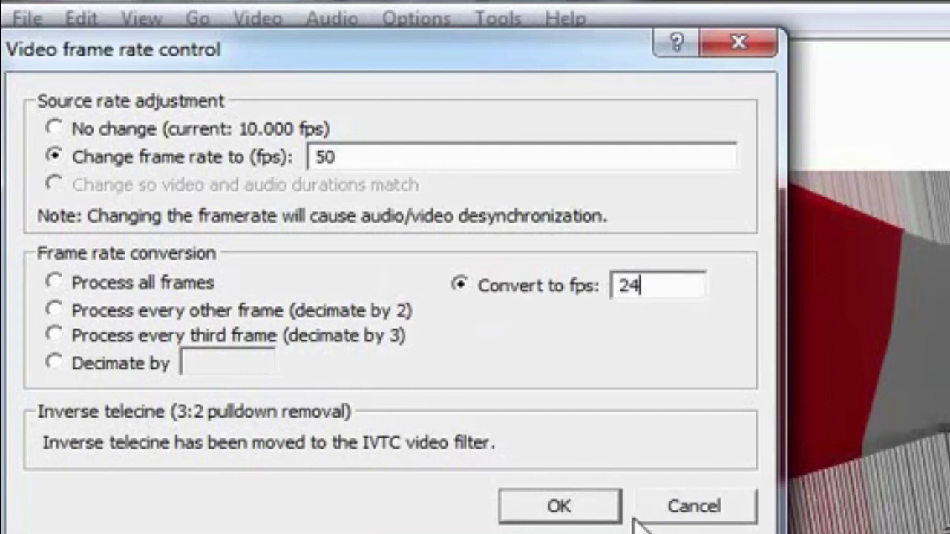
{"action": "left_click", "coordinate": [549, 510]}
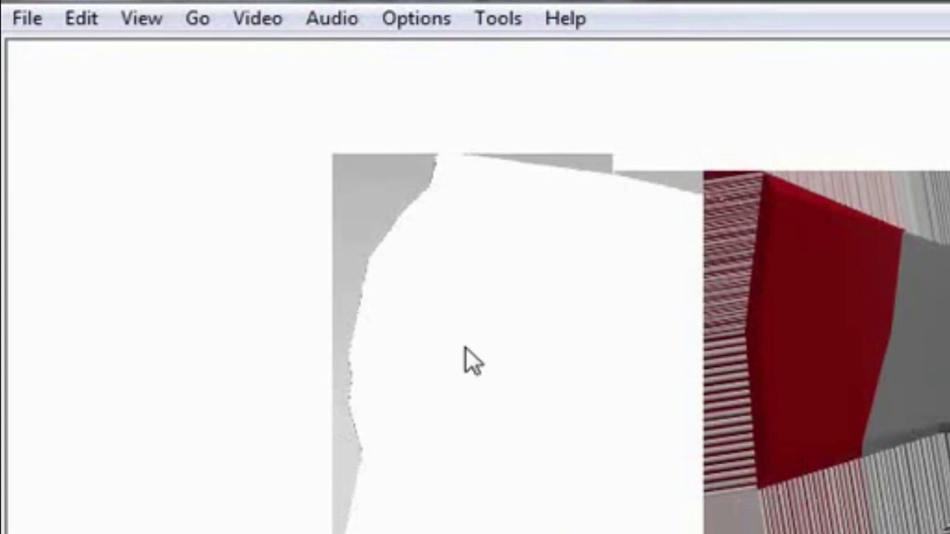
Save the sequence as an AVI named axe.avi in the axe frames folder
{"action": "left_click", "coordinate": [30, 20]}
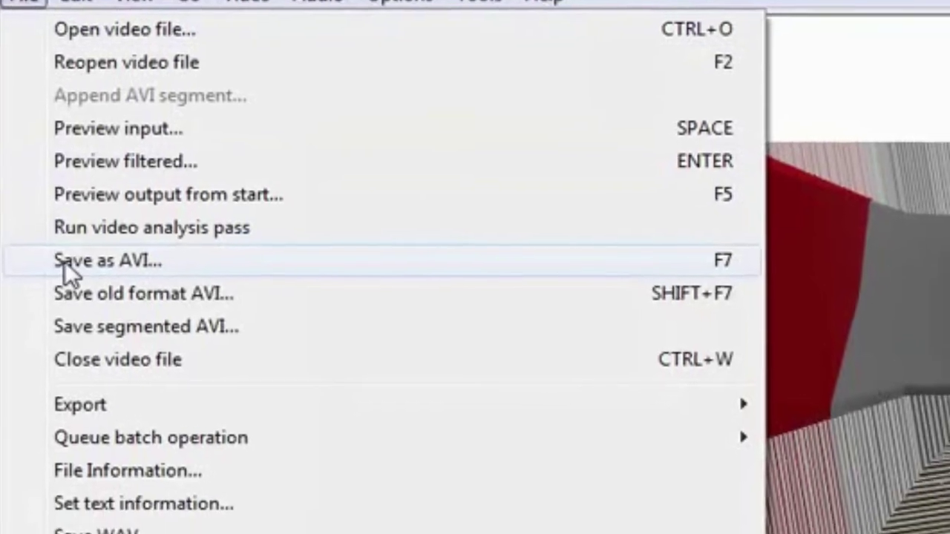
{"action": "left_click", "coordinate": [69, 294]}
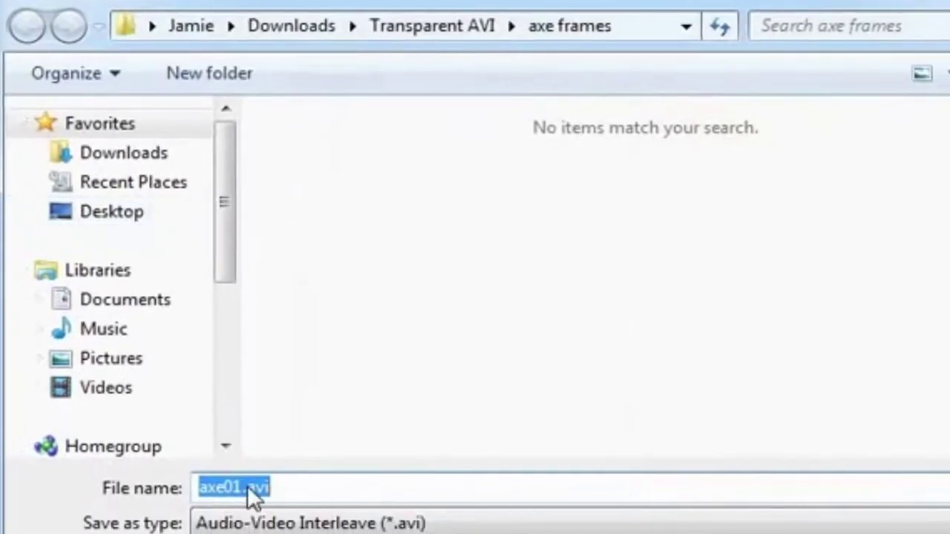
{"action": "left_click", "coordinate": [224, 487]}
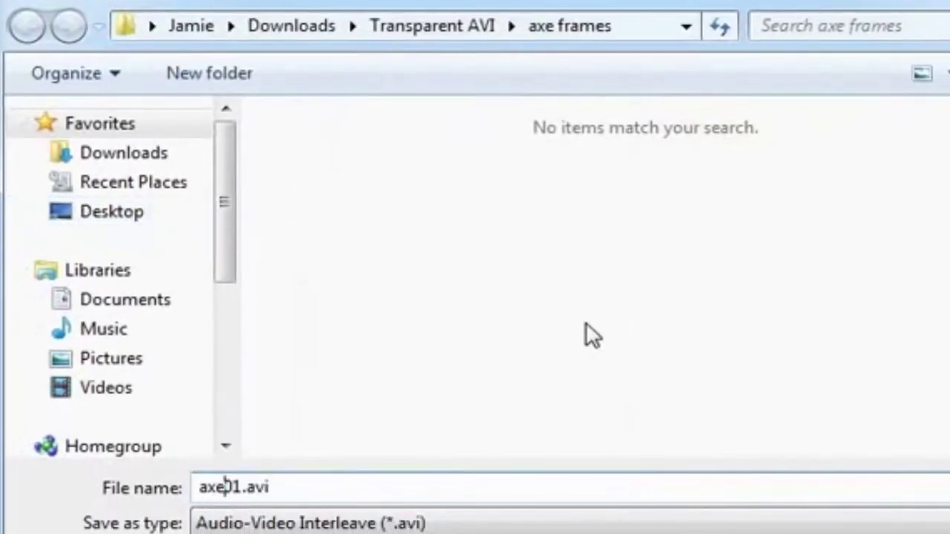
{"action": "key", "text": "Delete"}
{"action": "key", "text": "Delete"}
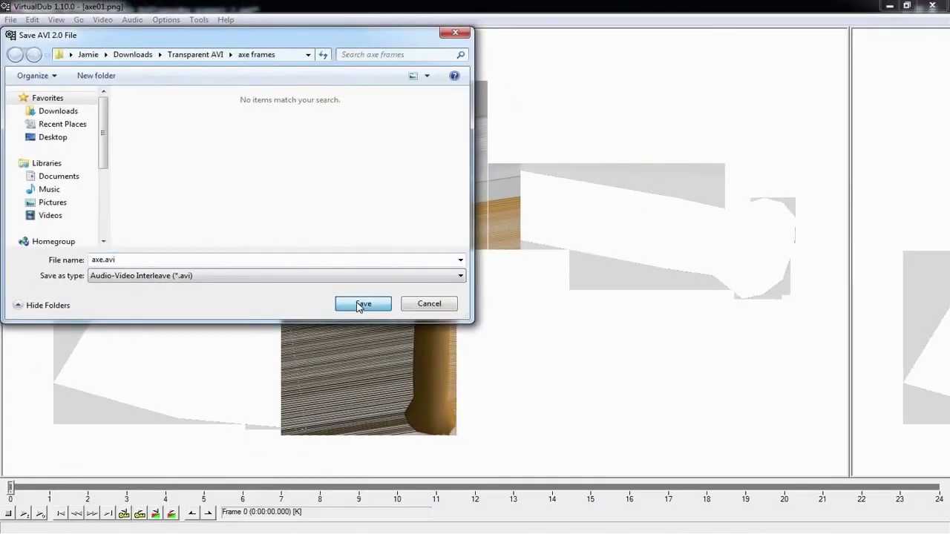
{"action": "left_click", "coordinate": [361, 305]}
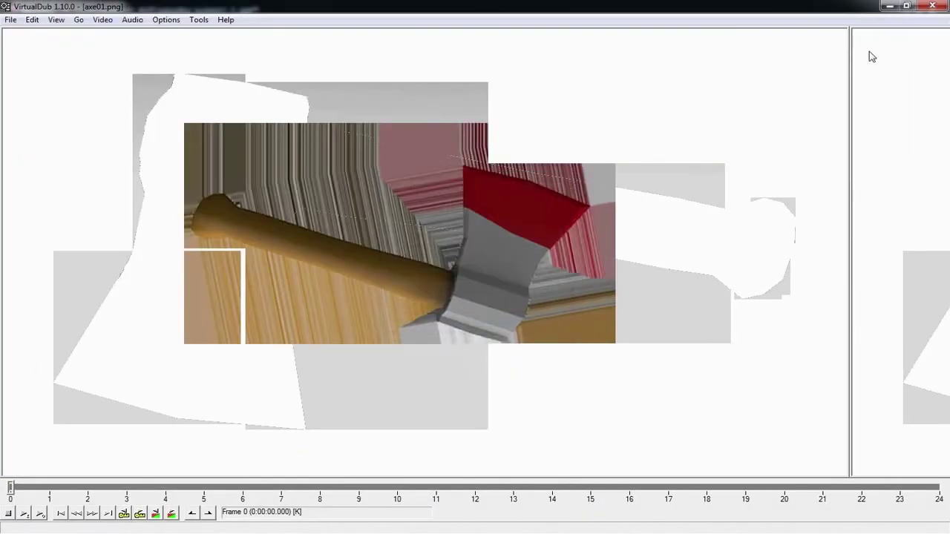
Switch to Muvizu and create a Widescreen backdrop, placing it in the foreground of the spooky scene
{"action": "left_click", "coordinate": [888, 7]}
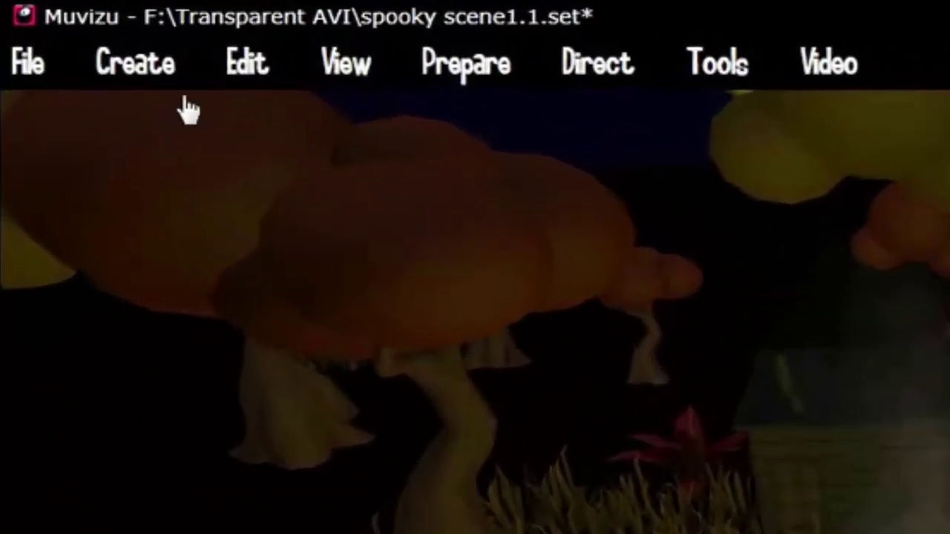
{"action": "left_click", "coordinate": [115, 46]}
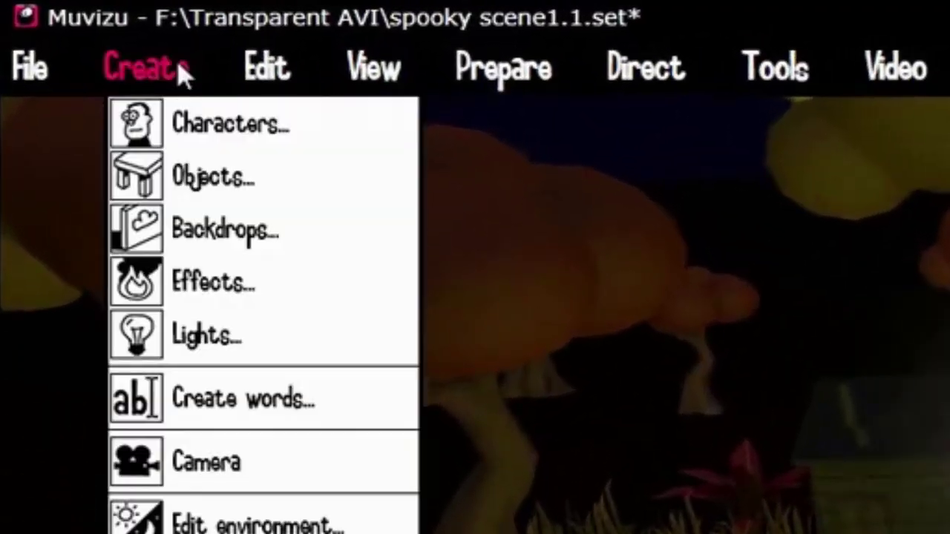
{"action": "left_click", "coordinate": [167, 228]}
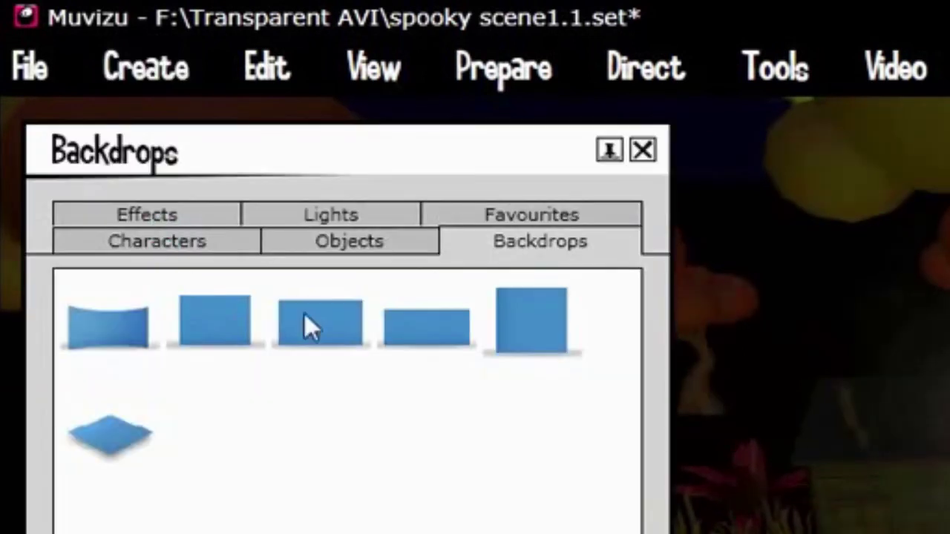
{"action": "left_click", "coordinate": [305, 318]}
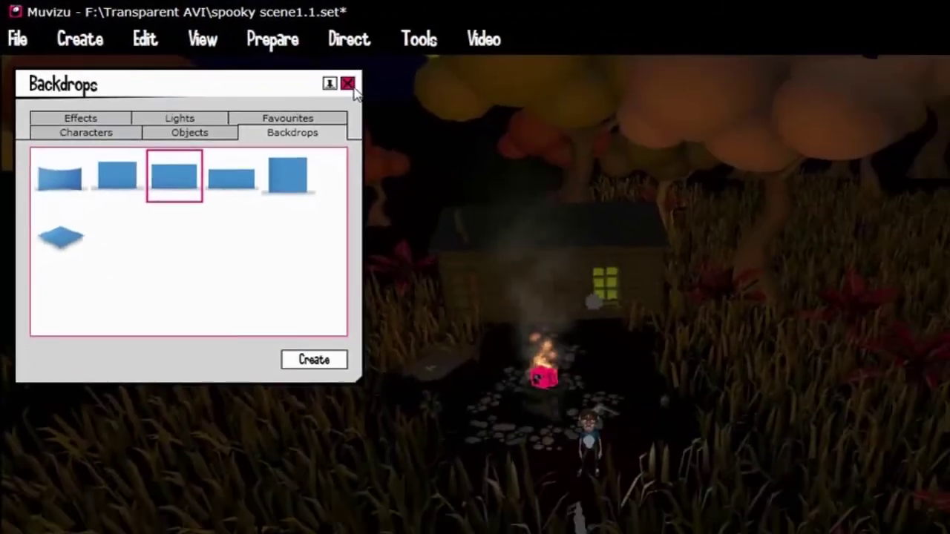
{"action": "left_click", "coordinate": [526, 122]}
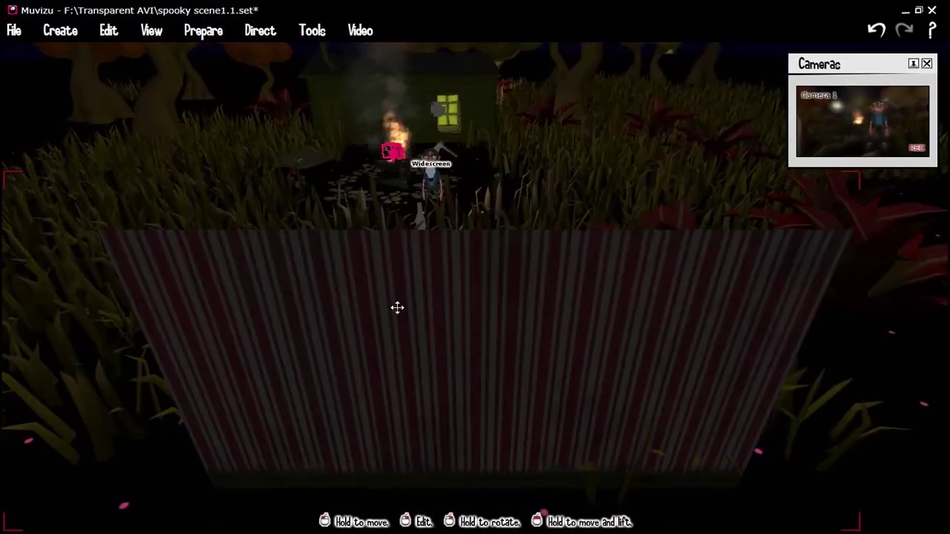
Import axe.avi from the axe frames folder as the Widescreen backdrop's image
{"action": "double_click", "coordinate": [399, 309]}
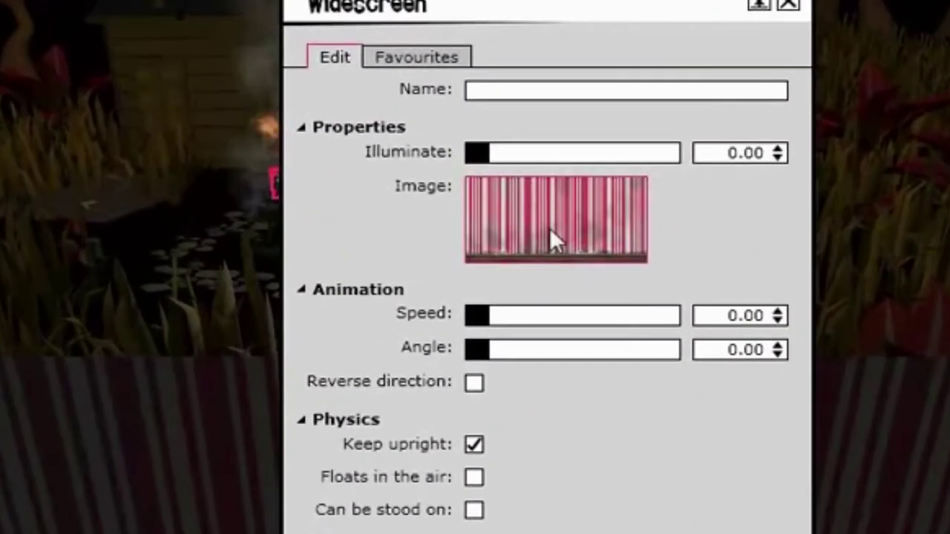
{"action": "left_click", "coordinate": [550, 231]}
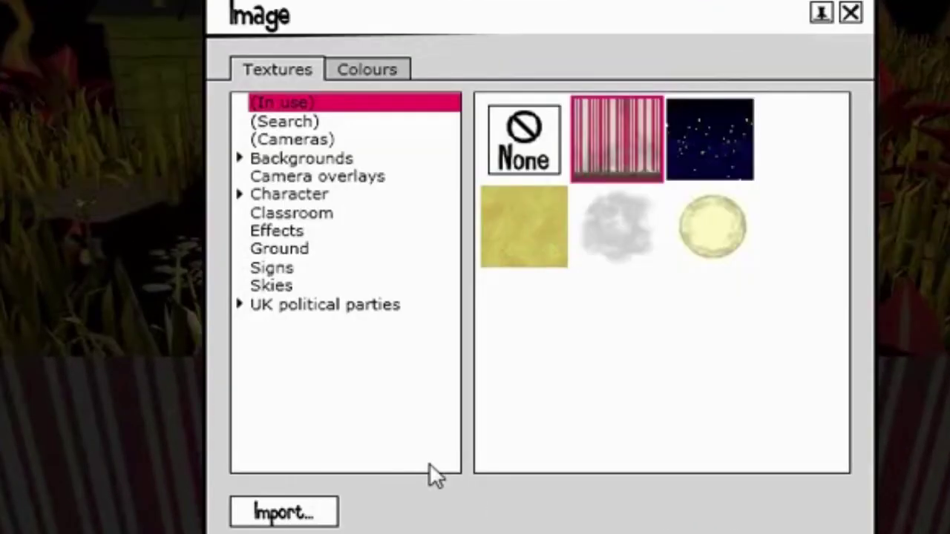
{"action": "left_click", "coordinate": [325, 514]}
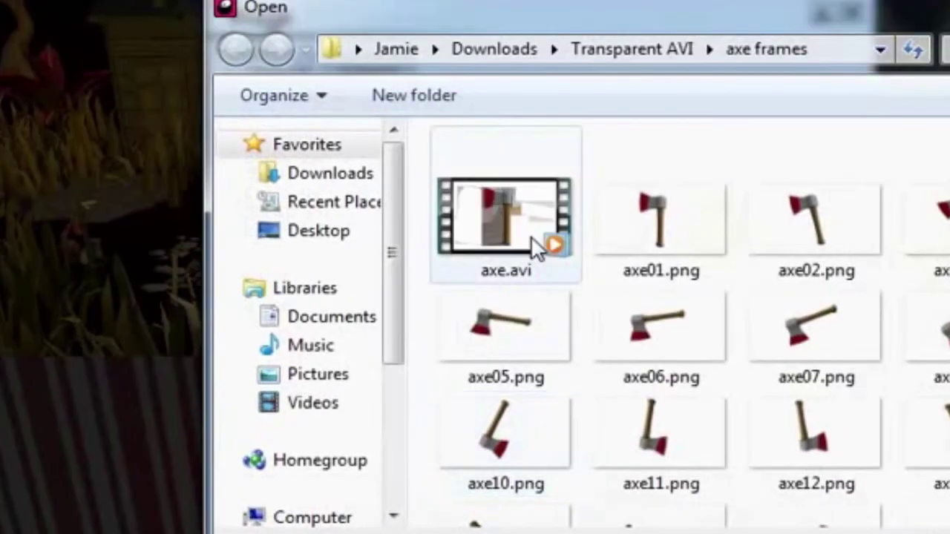
{"action": "left_click", "coordinate": [526, 236]}
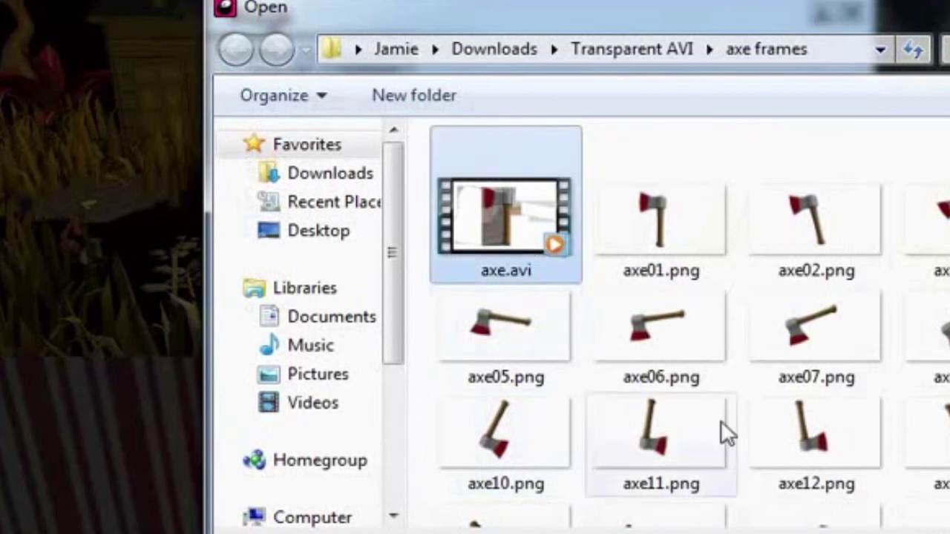
{"action": "key", "text": "Return"}
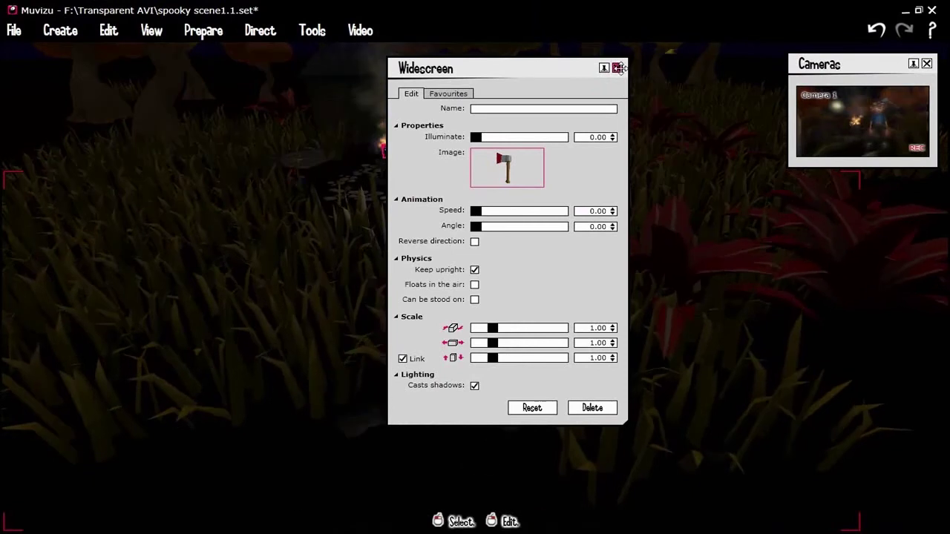
Move the backdrop's properties window clear of the axe and set Illuminate to 1.00
{"action": "left_click_drag", "start_coordinate": [532, 70], "coordinate": [117, 97]}
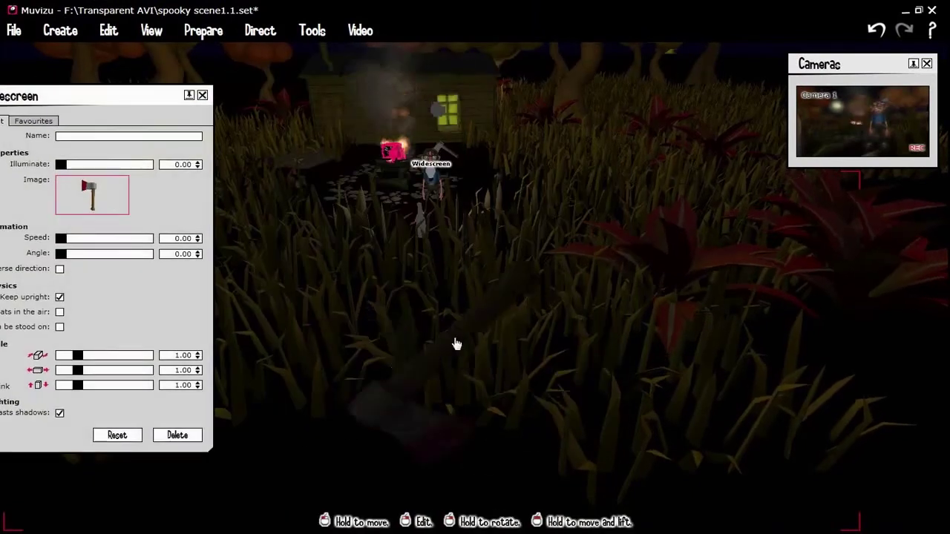
{"action": "left_click_drag", "start_coordinate": [93, 166], "coordinate": [198, 206]}
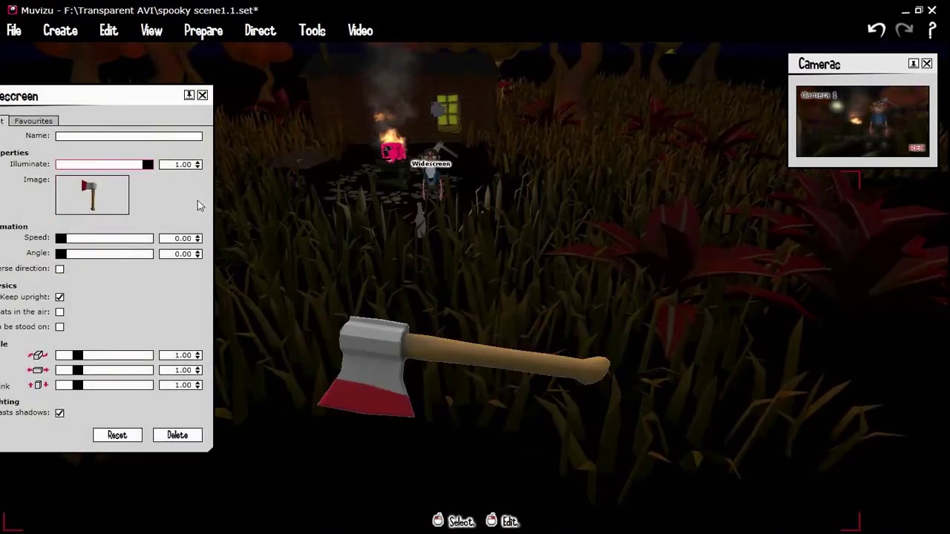
Move the axe backdrop farther back toward the bearded character and scale it to 0.79 with linked proportions
{"action": "left_click_drag", "start_coordinate": [499, 381], "coordinate": [467, 282]}
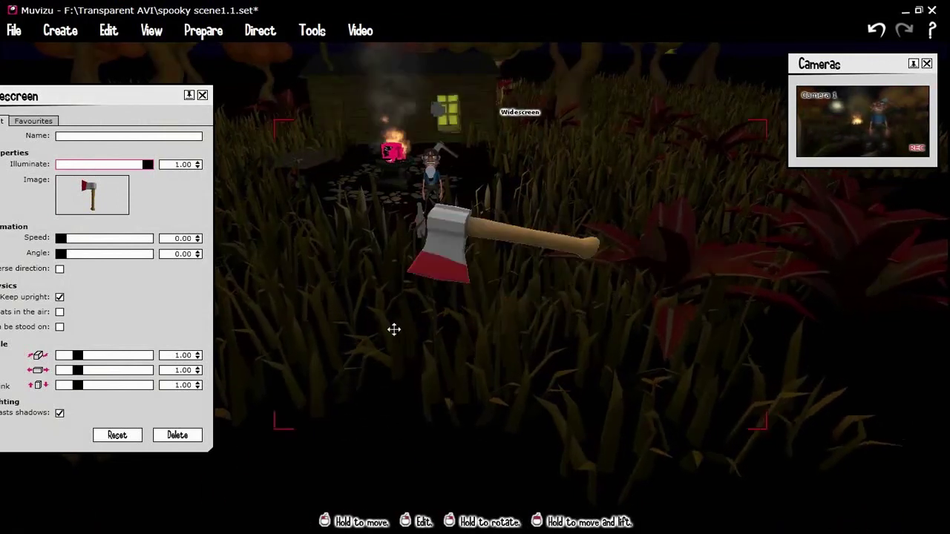
{"action": "mouse_move", "coordinate": [77, 370]}
{"action": "left_mouse_down"}
{"action": "mouse_move", "coordinate": [60, 375]}
{"action": "mouse_move", "coordinate": [73, 374]}
{"action": "left_mouse_up"}
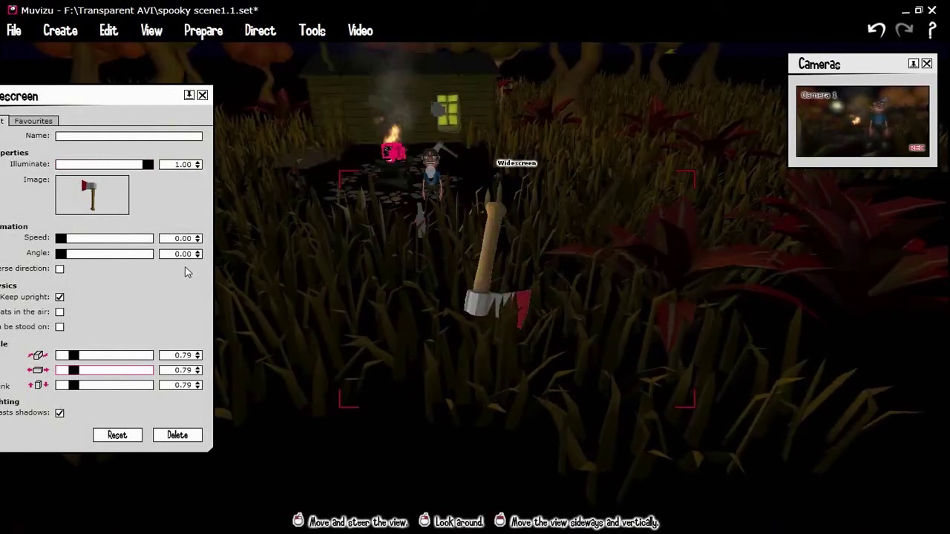
{"action": "left_click_drag", "start_coordinate": [174, 97], "coordinate": [239, 113]}
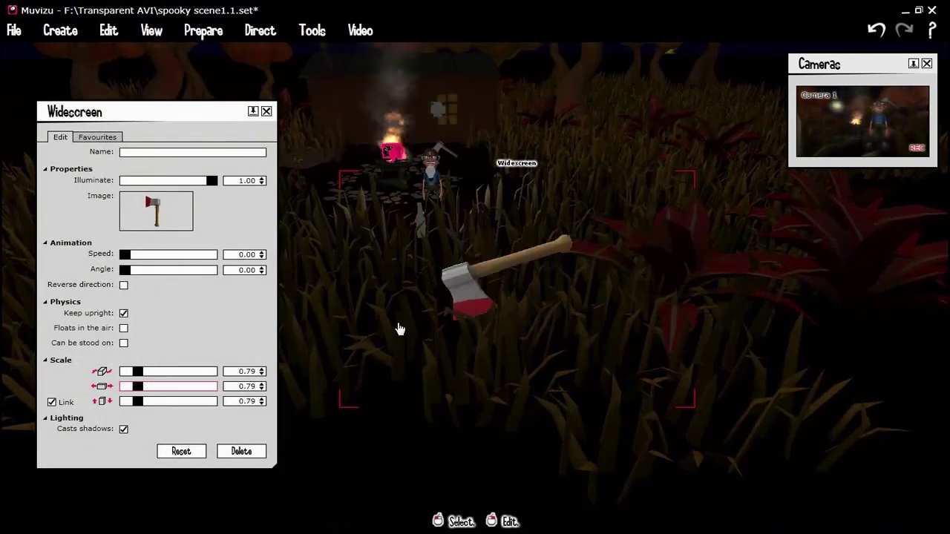